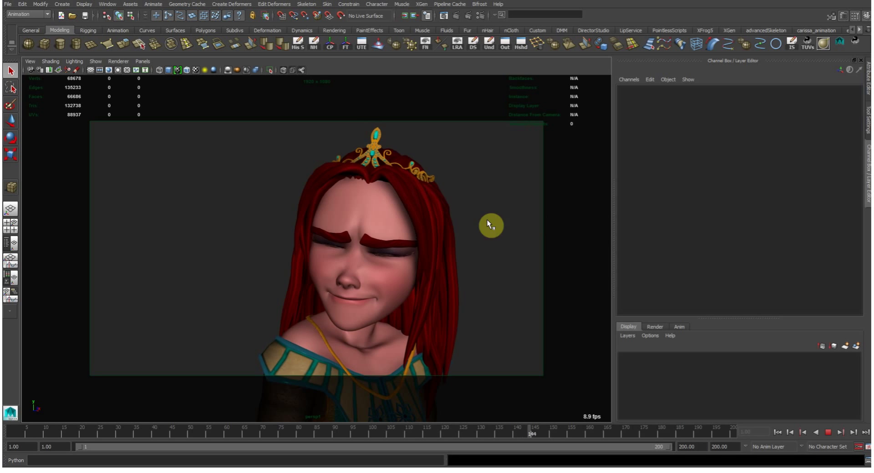
Stop the playback and scrub through the animation down to frame 83 to examine the character's facial expressions
{"action": "key", "text": "Escape"}
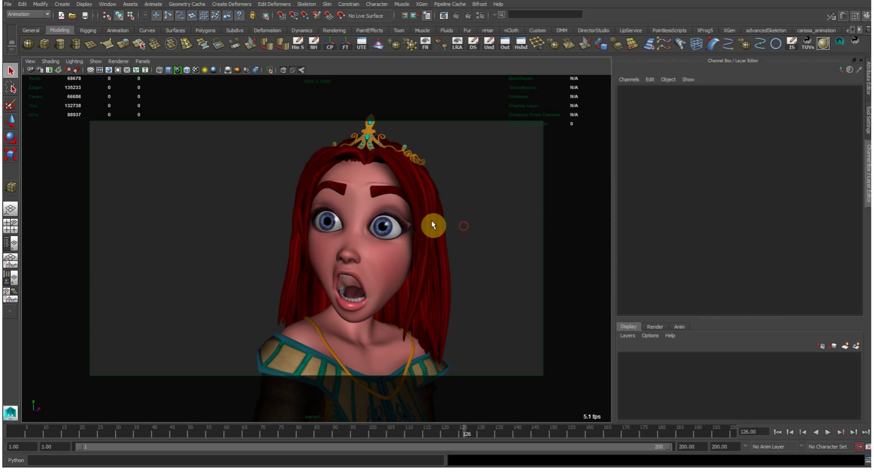
{"action": "left_click_drag", "start_coordinate": [459, 428], "coordinate": [510, 395]}
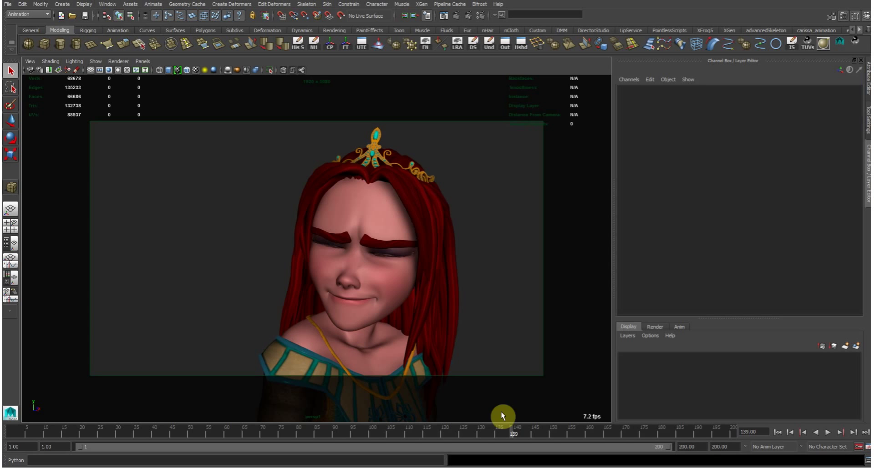
{"action": "key", "text": "alt+v"}
{"action": "left_click_drag", "start_coordinate": [567, 424], "coordinate": [469, 384]}
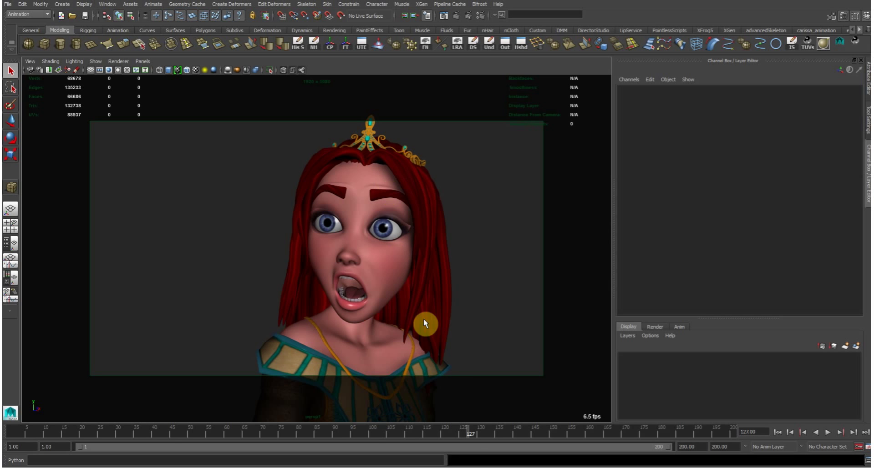
{"action": "mouse_move", "coordinate": [472, 430]}
{"action": "left_mouse_down"}
{"action": "mouse_move", "coordinate": [594, 389]}
{"action": "mouse_move", "coordinate": [516, 378]}
{"action": "mouse_move", "coordinate": [119, 387]}
{"action": "mouse_move", "coordinate": [339, 365]}
{"action": "mouse_move", "coordinate": [285, 362]}
{"action": "mouse_move", "coordinate": [213, 372]}
{"action": "mouse_move", "coordinate": [390, 360]}
{"action": "mouse_move", "coordinate": [446, 348]}
{"action": "mouse_move", "coordinate": [325, 357]}
{"action": "mouse_move", "coordinate": [375, 362]}
{"action": "mouse_move", "coordinate": [329, 353]}
{"action": "mouse_move", "coordinate": [213, 353]}
{"action": "mouse_move", "coordinate": [458, 324]}
{"action": "mouse_move", "coordinate": [273, 321]}
{"action": "left_mouse_up"}
Switch the viewport to the perspective camera, view the face from another angle and go to frame 66
{"action": "left_click", "coordinate": [143, 60]}
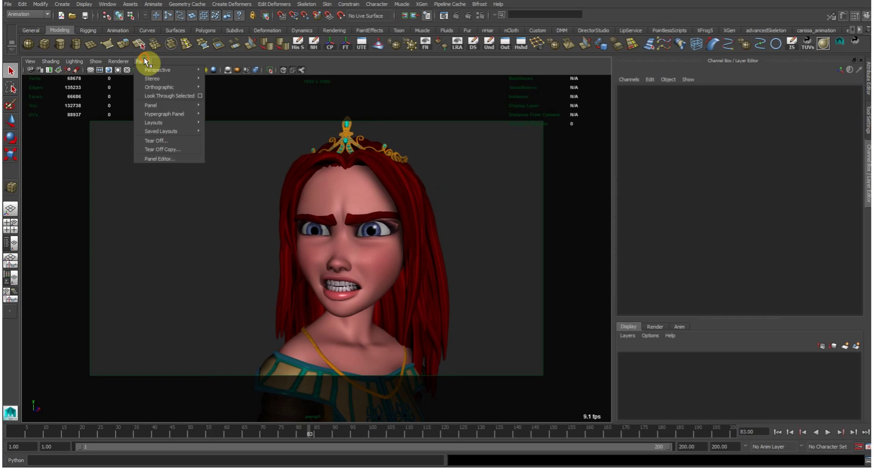
{"action": "mouse_move", "coordinate": [182, 72]}
{"action": "left_click", "coordinate": [226, 72]}
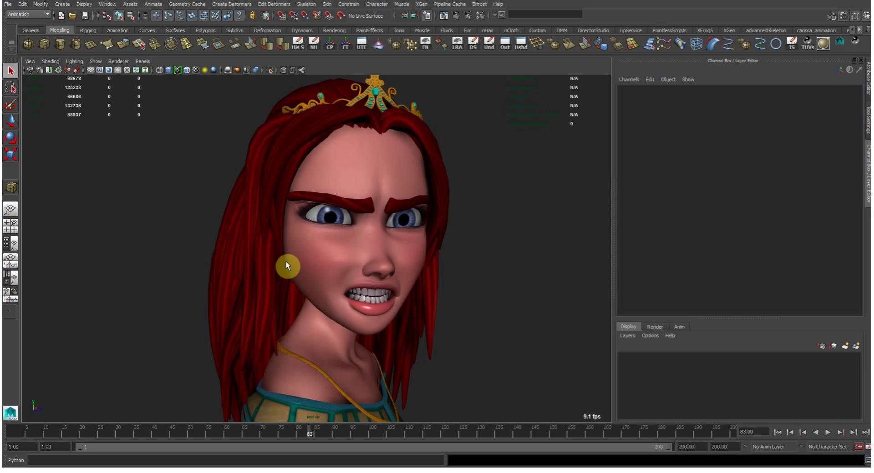
{"action": "left_click_drag", "start_coordinate": [450, 257], "coordinate": [411, 258], "text": "alt"}
{"action": "right_click_drag", "start_coordinate": [472, 261], "coordinate": [408, 263], "text": "alt"}
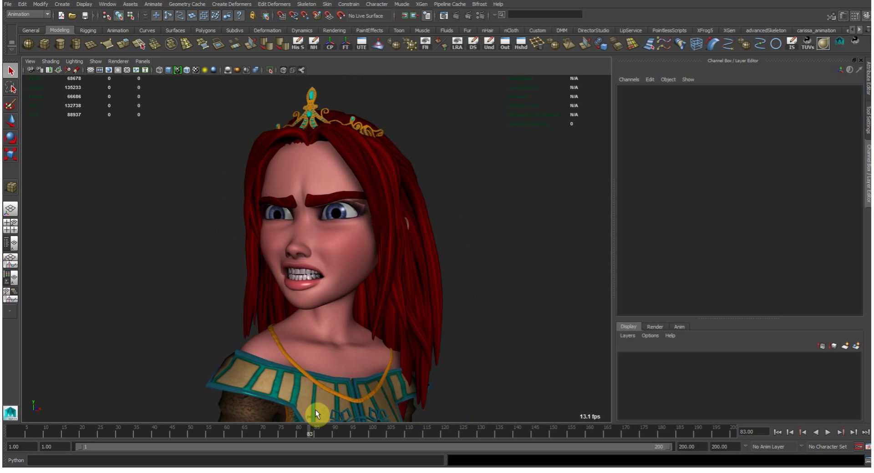
{"action": "left_click_drag", "start_coordinate": [307, 430], "coordinate": [249, 432]}
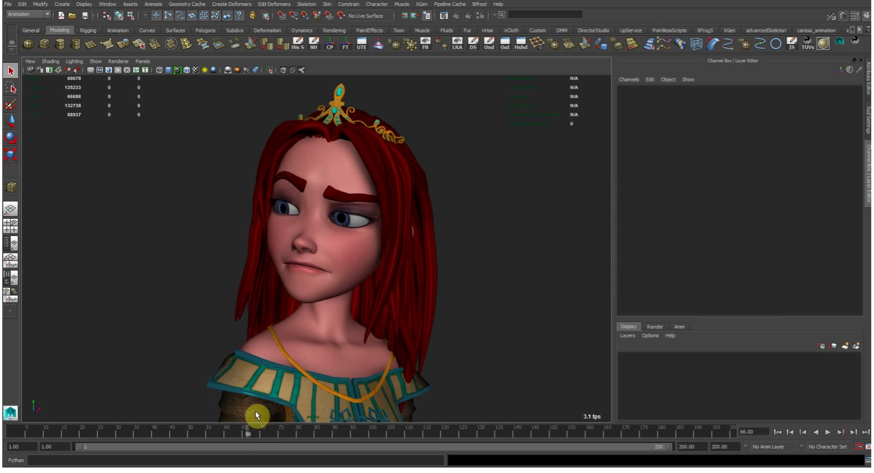
Show the rig's joints and control curves in the viewport and return the animation to frame 1
{"action": "key", "text": "ctrl+shift+h"}
{"action": "left_click_drag", "start_coordinate": [296, 366], "coordinate": [297, 257], "text": "alt"}
{"action": "left_click_drag", "start_coordinate": [242, 431], "coordinate": [2, 443]}
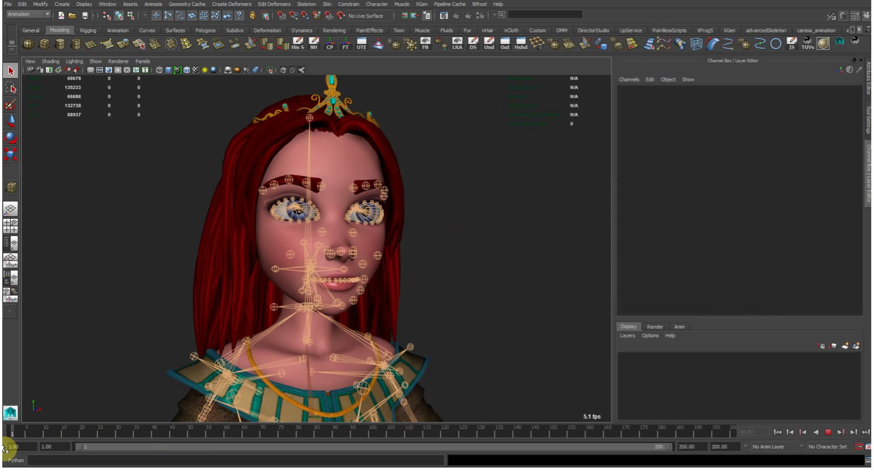
{"action": "key", "text": "alt+1"}
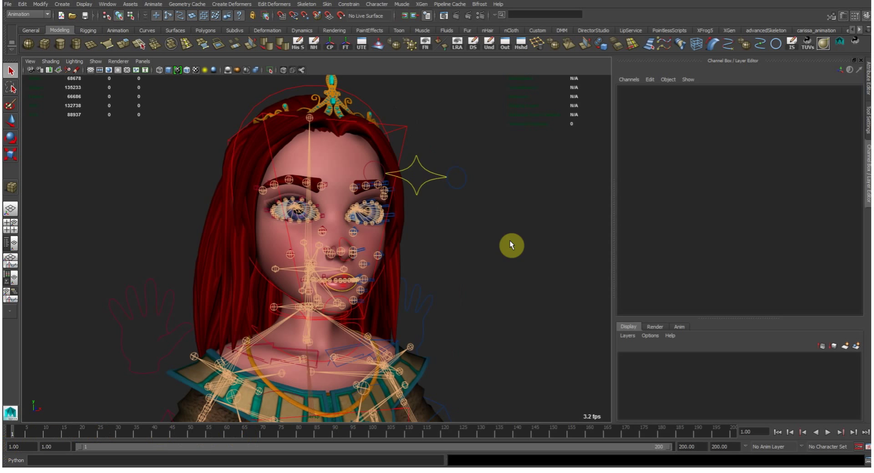
Mute all translate and rotate channels of the chest control cc_chest
{"action": "left_click", "coordinate": [396, 409]}
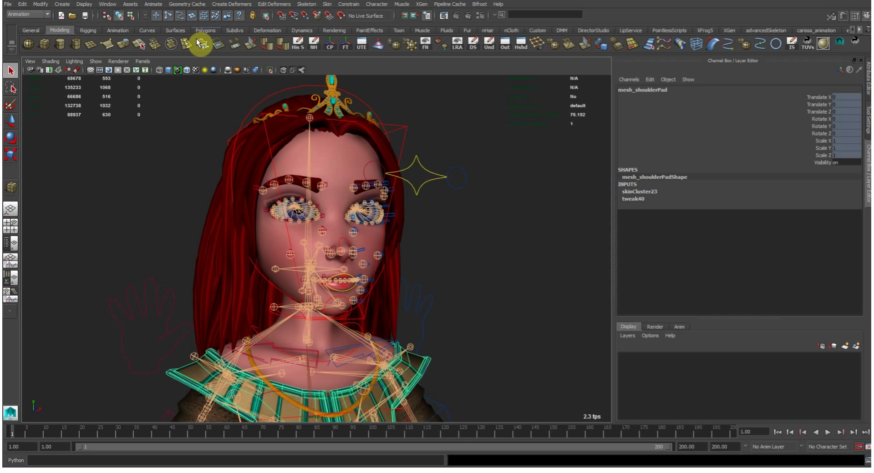
{"action": "left_click", "coordinate": [390, 406]}
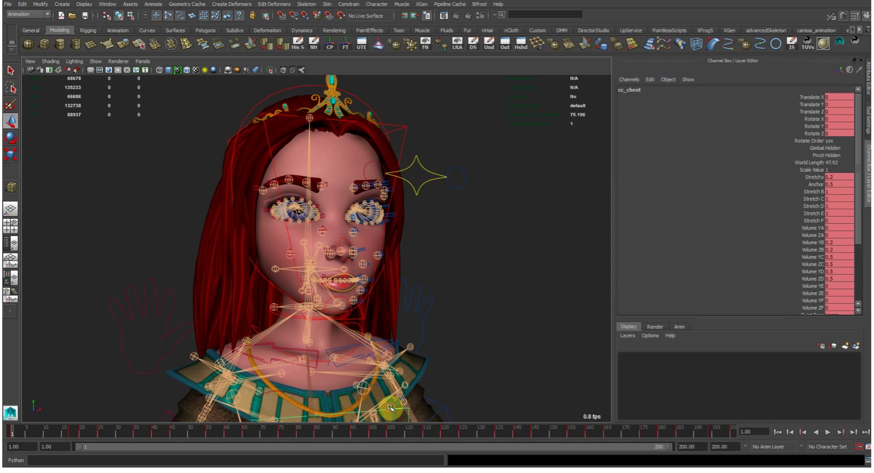
{"action": "left_click_drag", "start_coordinate": [801, 129], "coordinate": [819, 97]}
{"action": "right_click", "coordinate": [819, 97]}
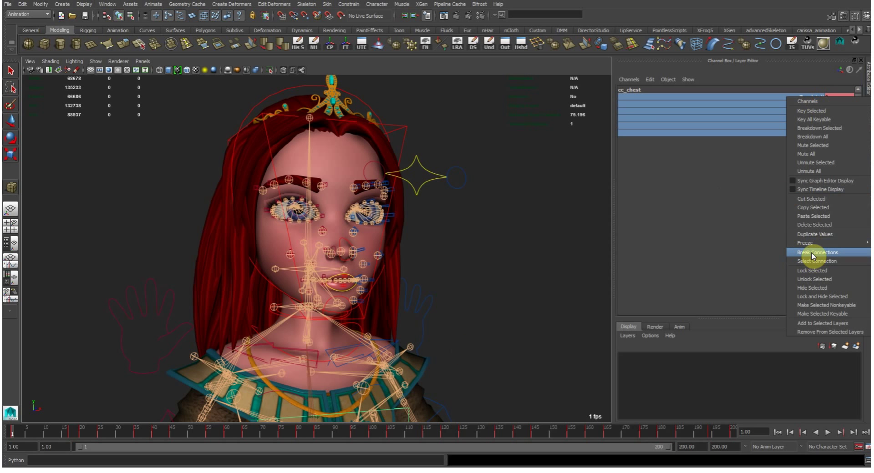
{"action": "left_click", "coordinate": [815, 146]}
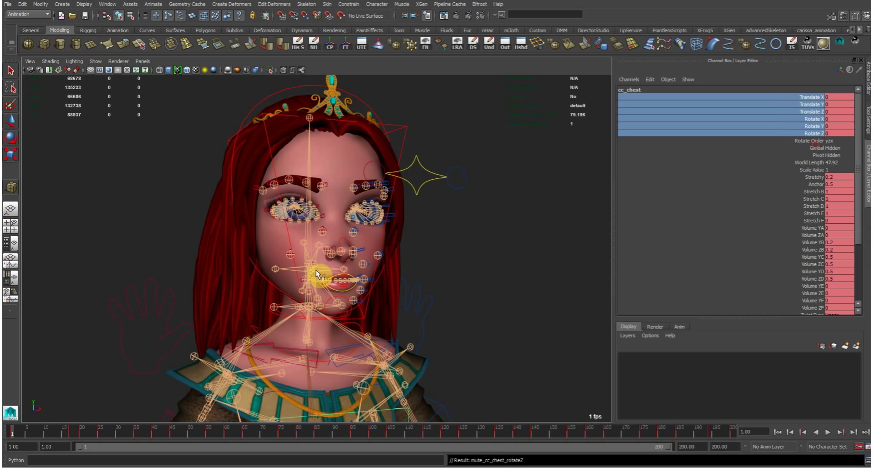
Mute the translate and rotate channels of the head control cc_head and play the animation to check the motion
{"action": "left_click", "coordinate": [407, 128]}
{"action": "right_click", "coordinate": [806, 119]}
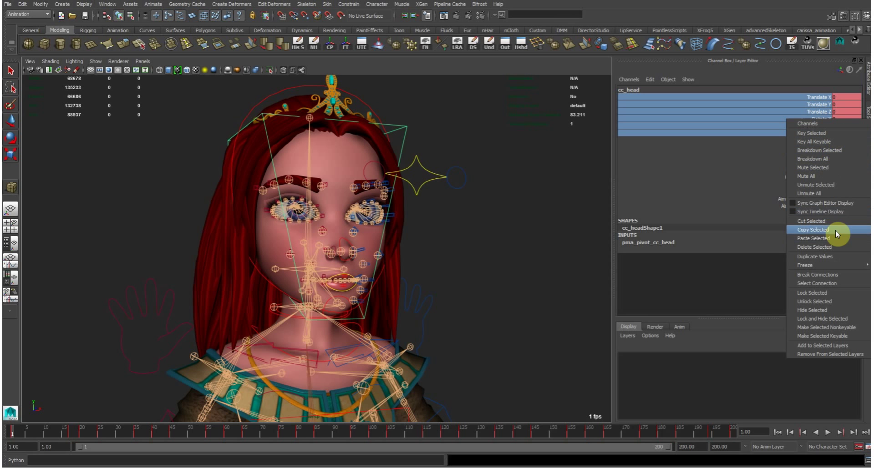
{"action": "left_click", "coordinate": [831, 169]}
{"action": "key", "text": "alt+v"}
{"action": "left_click_drag", "start_coordinate": [85, 428], "coordinate": [20, 429]}
Mute the translate and rotate channels of the neck controls cc_neckBase and cc_neckMid together at frame 1
{"action": "left_click", "coordinate": [362, 326]}
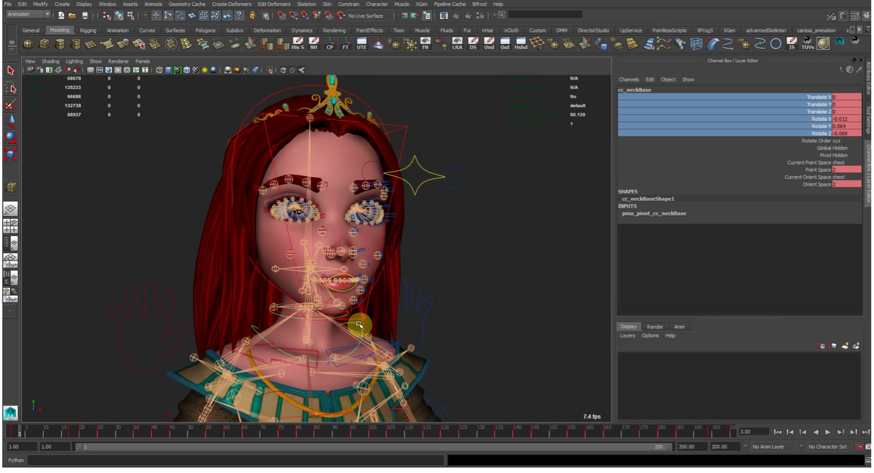
{"action": "scroll", "coordinate": [284, 317], "scroll_direction": "up", "scroll_amount": 3}
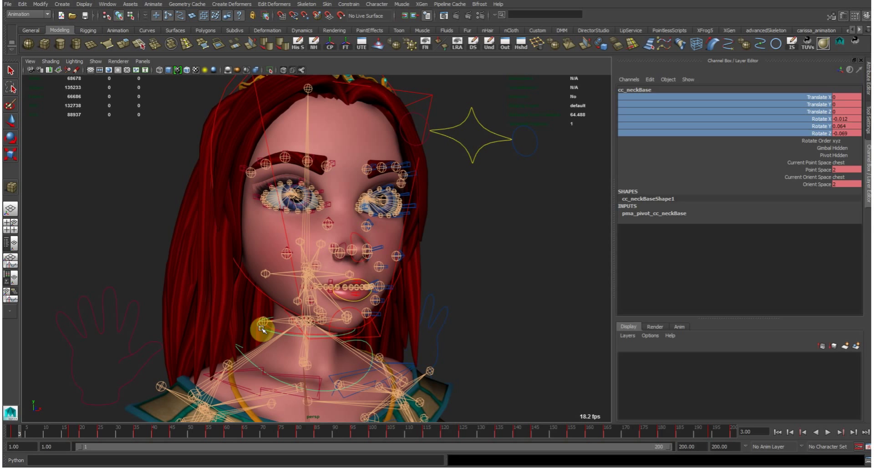
{"action": "left_click", "coordinate": [262, 329]}
{"action": "right_click", "coordinate": [784, 123]}
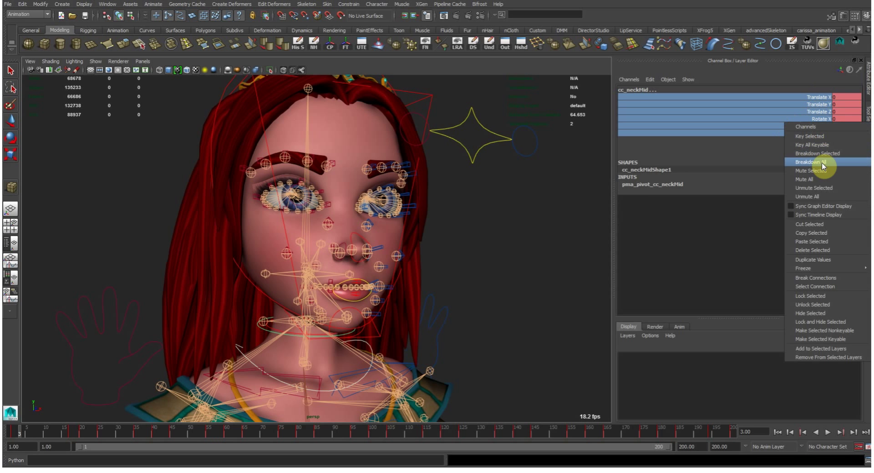
{"action": "left_click", "coordinate": [822, 165]}
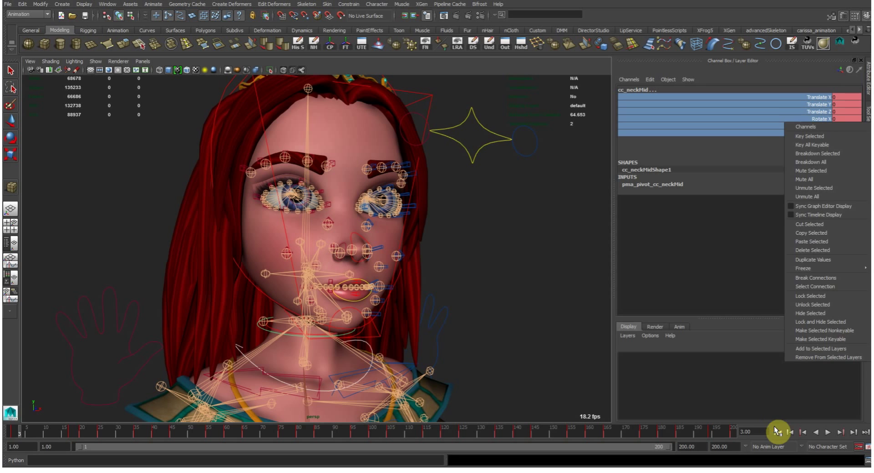
{"action": "left_click", "coordinate": [776, 430]}
{"action": "right_click", "coordinate": [815, 114]}
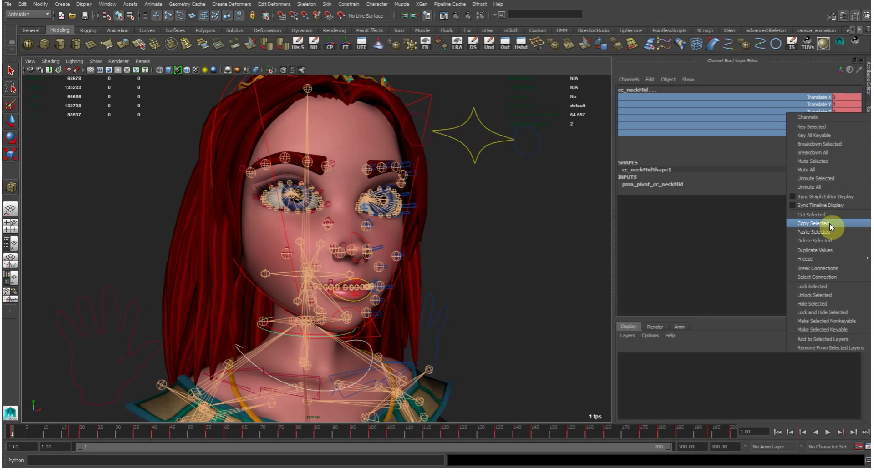
{"action": "left_click", "coordinate": [815, 162]}
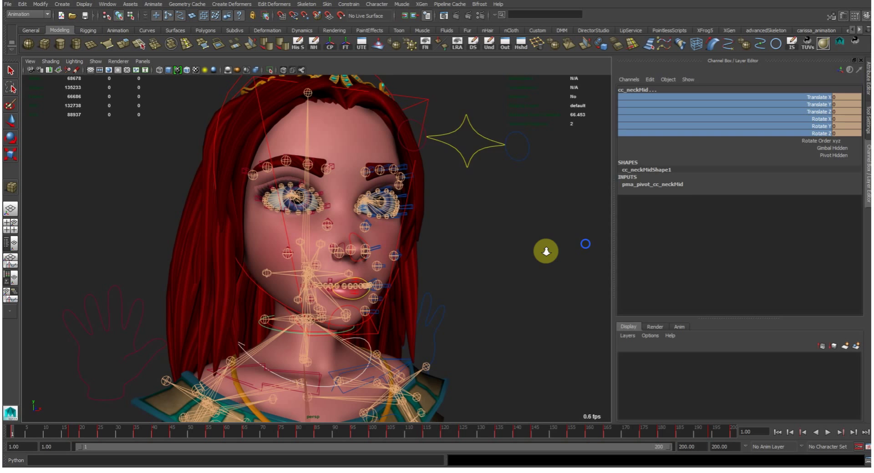
Deselect the controls, play the animation to check the facial motion and go back to frame 1
{"action": "left_click", "coordinate": [526, 255]}
{"action": "key", "text": "alt+v"}
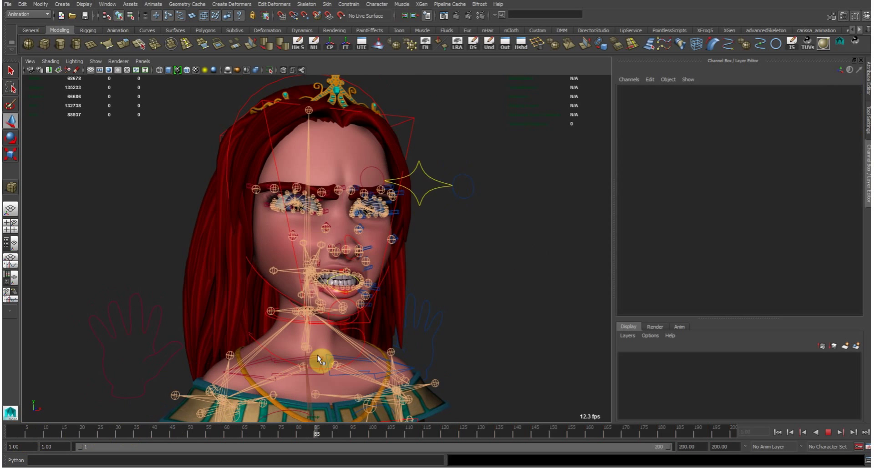
{"action": "left_click", "coordinate": [125, 431]}
{"action": "left_click_drag", "start_coordinate": [143, 428], "coordinate": [11, 451]}
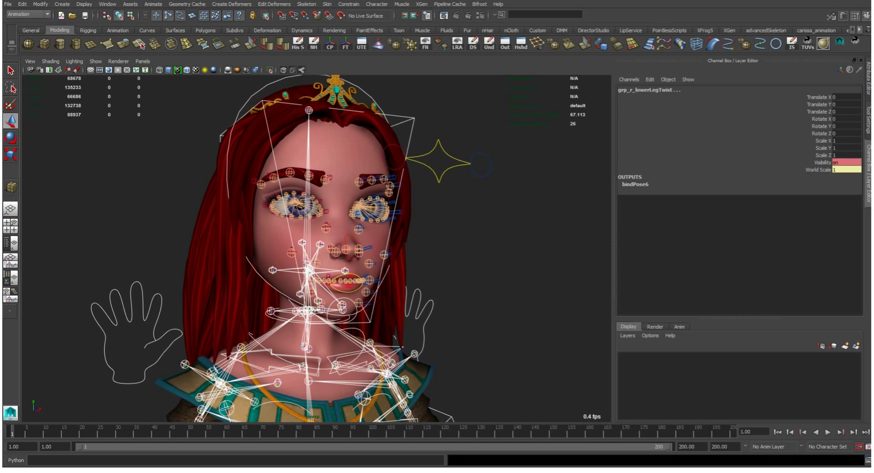
Group the selected body rig modules as body and clear their joints and controls from view, keeping the facial rig shown
{"action": "key", "text": "ctrl+g"}
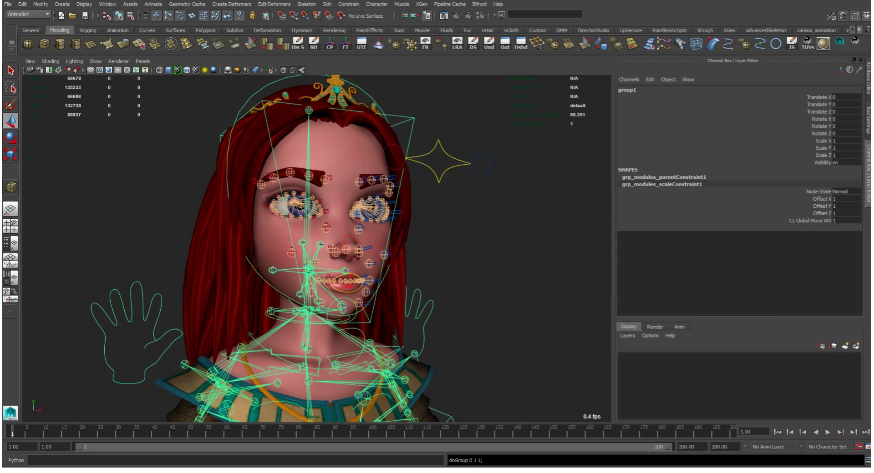
{"action": "key", "text": "Delete"}
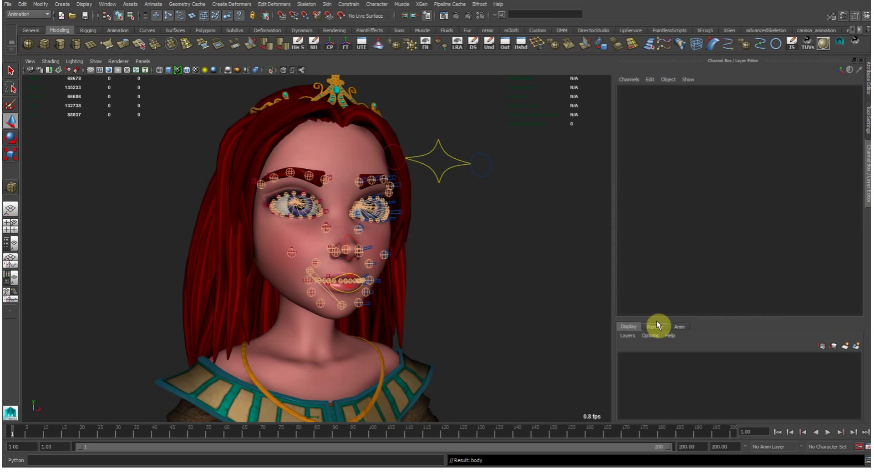
{"action": "mouse_move", "coordinate": [403, 269]}
{"action": "left_mouse_down", "text": "alt"}
{"action": "mouse_move", "coordinate": [431, 291]}
{"action": "mouse_move", "coordinate": [328, 287]}
{"action": "mouse_move", "coordinate": [340, 272]}
{"action": "mouse_move", "coordinate": [482, 274]}
{"action": "mouse_move", "coordinate": [396, 271]}
{"action": "mouse_move", "coordinate": [390, 262]}
{"action": "left_mouse_up", "text": "alt"}
{"action": "left_click_drag", "start_coordinate": [351, 240], "coordinate": [417, 246], "text": "alt"}
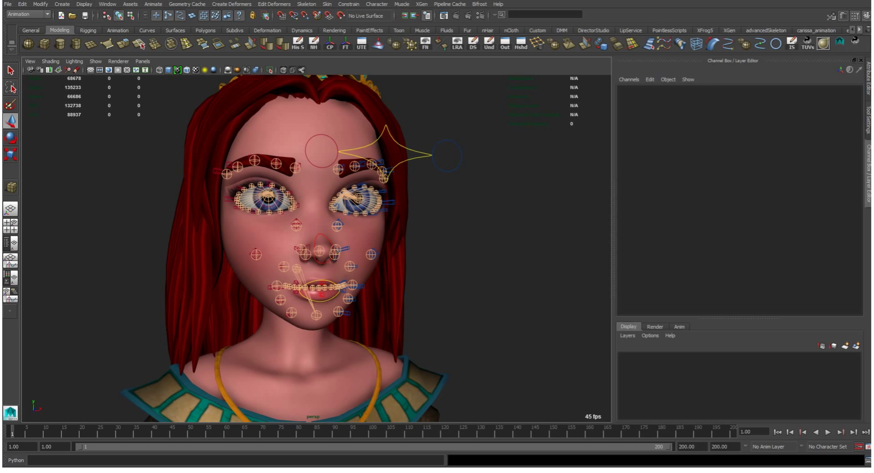
Bring the browser with the Vimeo eyelid rigging tutorial over the viewport, then reframe the face rig in Maya
{"action": "left_click_drag", "start_coordinate": [871, 284], "coordinate": [212, 1]}
{"action": "left_click_drag", "start_coordinate": [307, 1], "coordinate": [574, 117]}
{"action": "scroll", "coordinate": [457, 225], "scroll_direction": "down", "scroll_amount": 1}
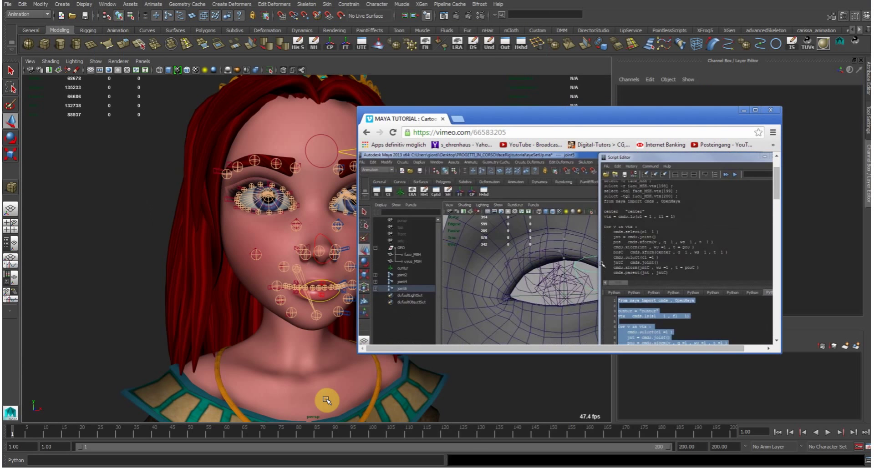
{"action": "left_click_drag", "start_coordinate": [359, 352], "coordinate": [249, 377]}
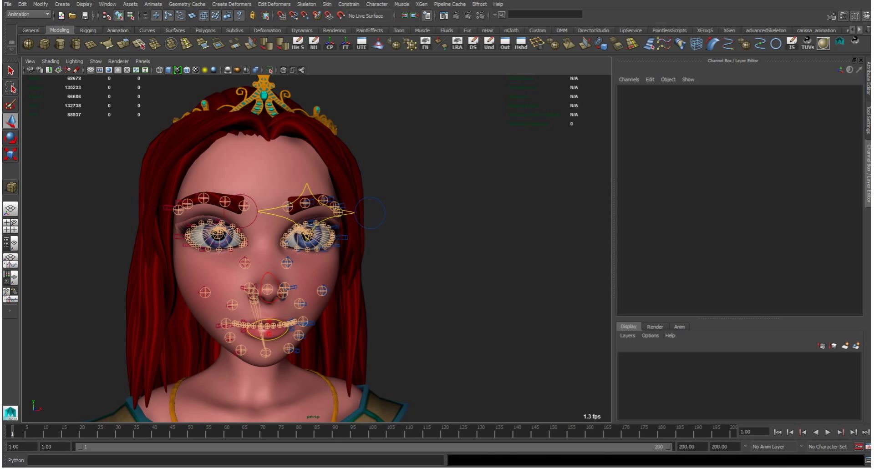
Switch to the browser and examine the title, description and upload date of the Vimeo tutorial "Cartoon eyeLid rigging PT1"
{"action": "key", "text": "alt+Tab"}
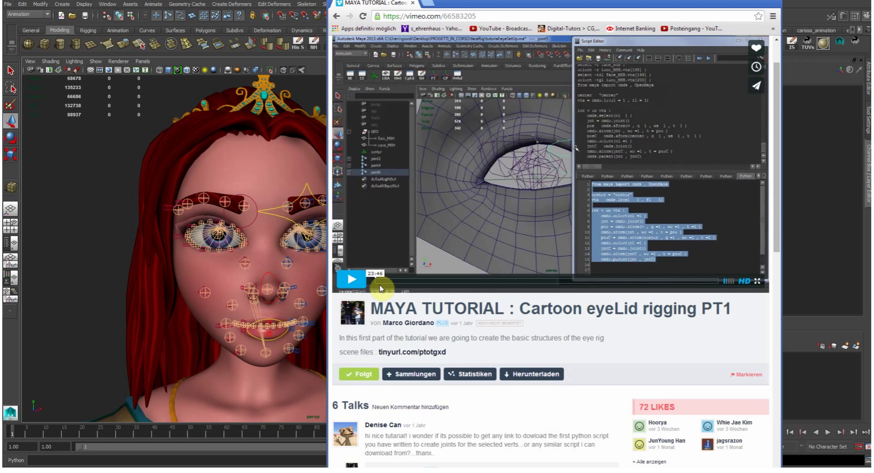
{"action": "left_click_drag", "start_coordinate": [407, 333], "coordinate": [391, 337]}
{"action": "scroll", "coordinate": [396, 329], "scroll_direction": "up", "scroll_amount": 2}
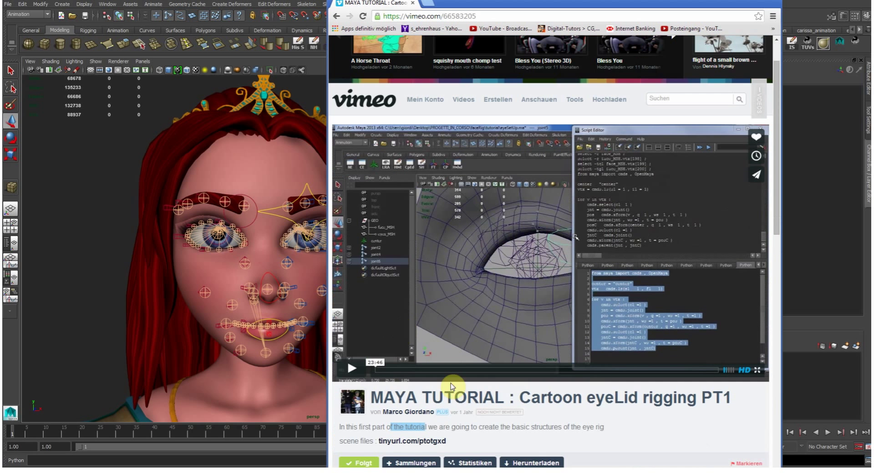
{"action": "left_click_drag", "start_coordinate": [461, 413], "coordinate": [472, 413]}
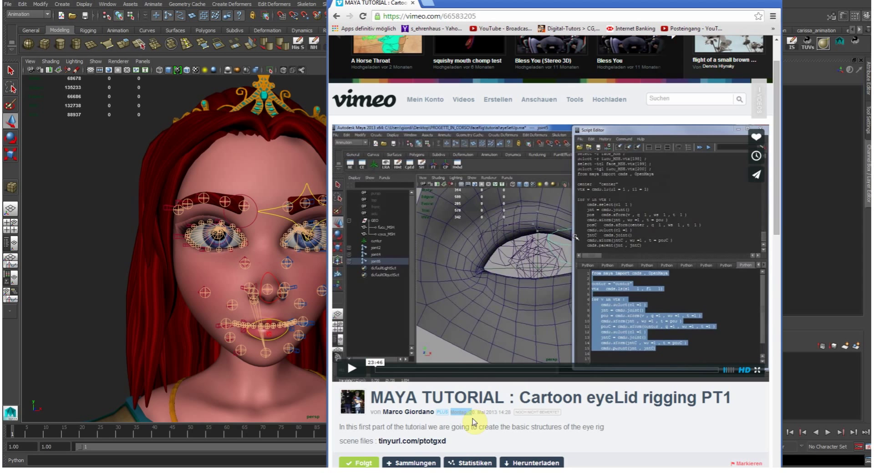
{"action": "scroll", "coordinate": [521, 323], "scroll_direction": "up", "scroll_amount": 1}
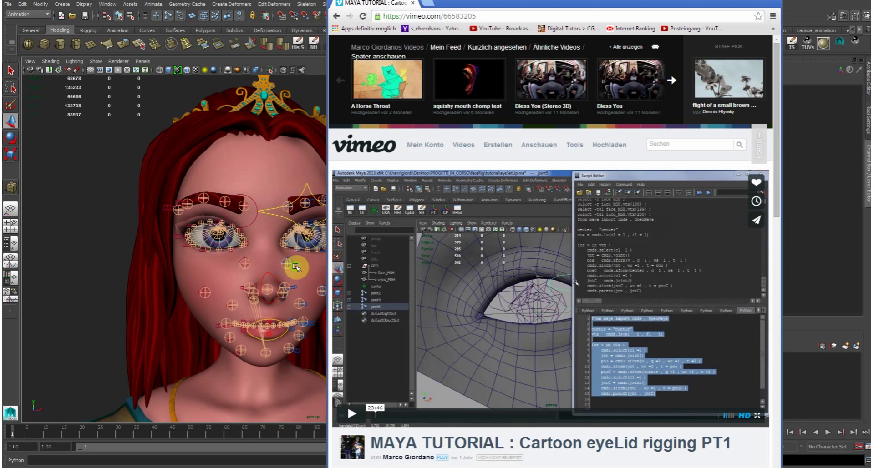
Highlight the tutorial's address vimeo.com/66583205 in the browser and move the browser window away from Maya
{"action": "left_click", "coordinate": [293, 269]}
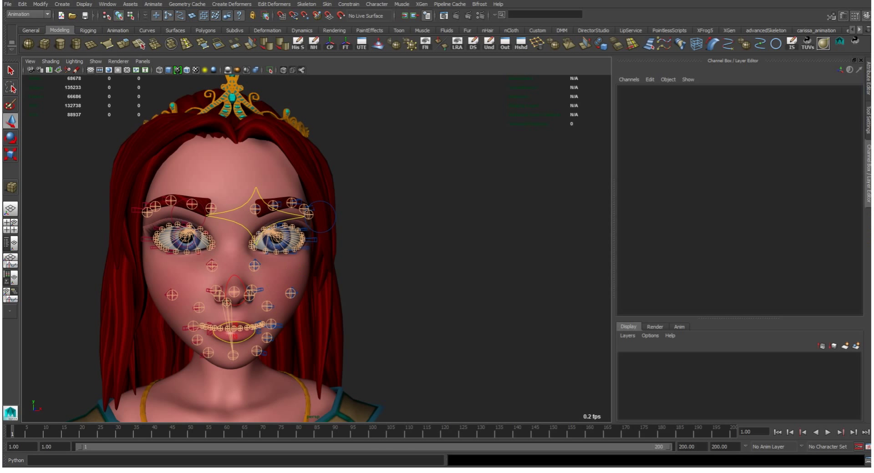
{"action": "key", "text": "alt+Tab"}
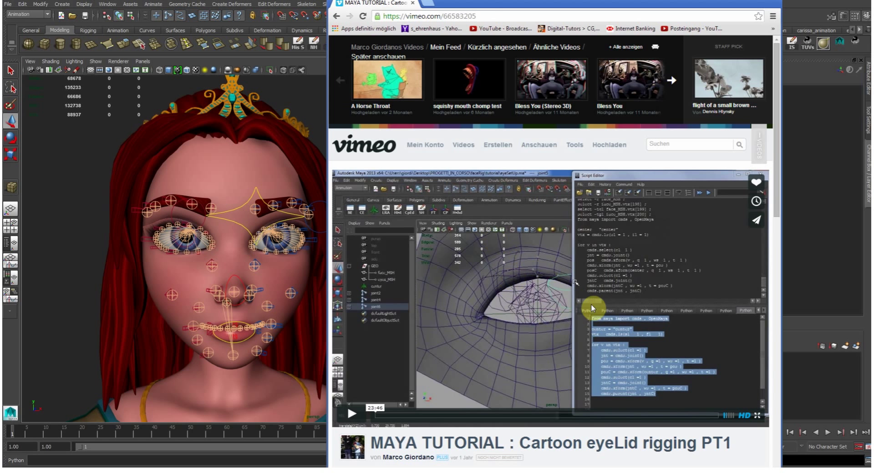
{"action": "left_click", "coordinate": [489, 16]}
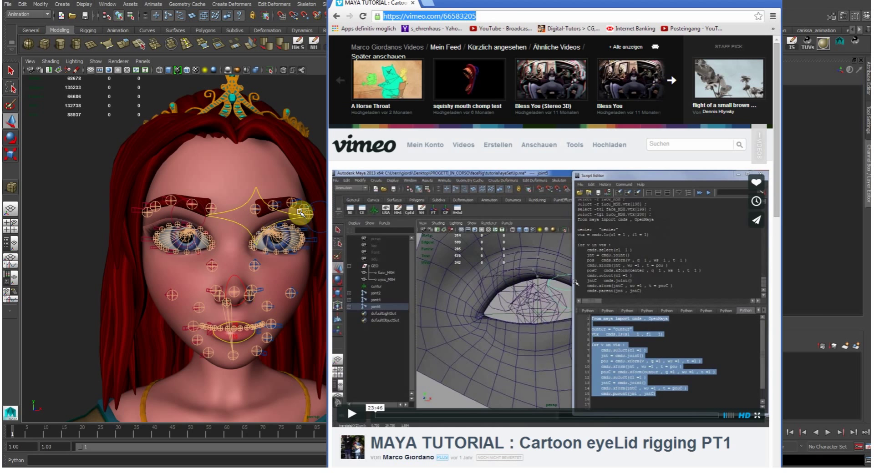
{"action": "left_click_drag", "start_coordinate": [470, 0], "coordinate": [873, 68]}
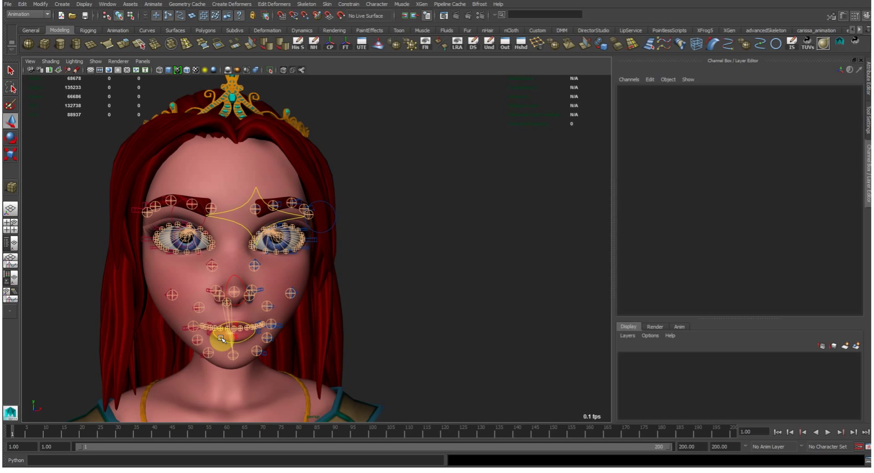
Try moving and rotating the middle control of the character's left eyebrow, undoing each test
{"action": "left_click_drag", "start_coordinate": [162, 225], "coordinate": [331, 289], "text": "alt"}
{"action": "right_click_drag", "start_coordinate": [331, 289], "coordinate": [372, 296], "text": "alt"}
{"action": "left_click_drag", "start_coordinate": [372, 296], "coordinate": [344, 302], "text": "alt"}
{"action": "left_click", "coordinate": [351, 271]}
{"action": "mouse_move", "coordinate": [346, 277]}
{"action": "middle_mouse_down"}
{"action": "mouse_move", "coordinate": [364, 277]}
{"action": "mouse_move", "coordinate": [355, 282]}
{"action": "middle_mouse_up"}
{"action": "middle_click_drag", "start_coordinate": [342, 311], "coordinate": [427, 256]}
{"action": "key", "text": "ctrl+z"}
{"action": "key", "text": "e"}
{"action": "middle_click_drag", "start_coordinate": [440, 302], "coordinate": [423, 216]}
{"action": "key", "text": "ctrl+z"}
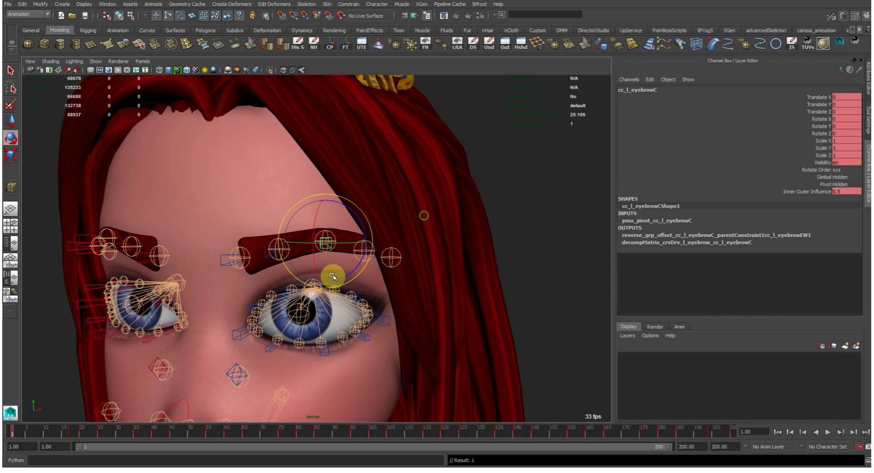
Try moving the left eyebrow control cc_l_eyebrowB and undo the change
{"action": "key", "text": "w"}
{"action": "middle_click_drag", "start_coordinate": [307, 303], "coordinate": [315, 327]}
{"action": "key", "text": "ctrl+z"}
Turn on wireframe on shaded and turn off textures in the viewport to expose the head's topology and joints
{"action": "right_click_drag", "start_coordinate": [454, 327], "coordinate": [352, 285], "text": "alt"}
{"action": "mouse_move", "coordinate": [352, 284]}
{"action": "left_mouse_down", "text": "alt"}
{"action": "mouse_move", "coordinate": [433, 263]}
{"action": "mouse_move", "coordinate": [366, 311]}
{"action": "mouse_move", "coordinate": [328, 292]}
{"action": "mouse_move", "coordinate": [365, 269]}
{"action": "mouse_move", "coordinate": [405, 283]}
{"action": "mouse_move", "coordinate": [396, 274]}
{"action": "left_mouse_up", "text": "alt"}
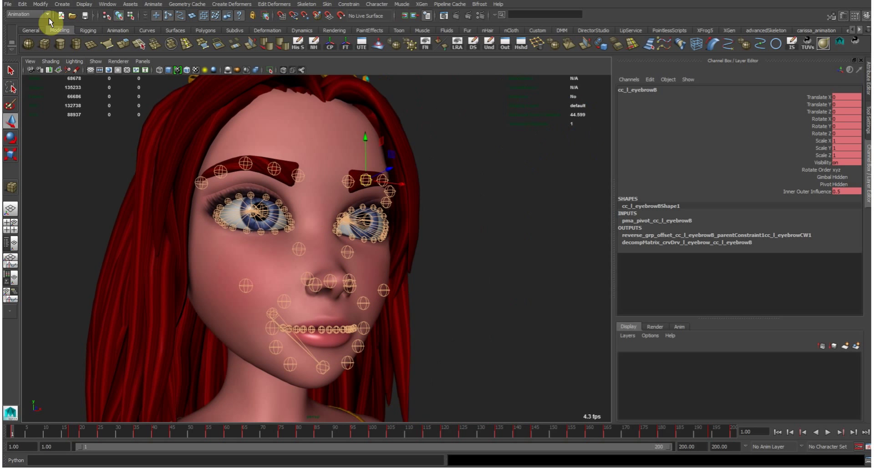
{"action": "left_click", "coordinate": [178, 71]}
{"action": "left_click_drag", "start_coordinate": [342, 213], "coordinate": [193, 164], "text": "alt"}
{"action": "left_click", "coordinate": [187, 70]}
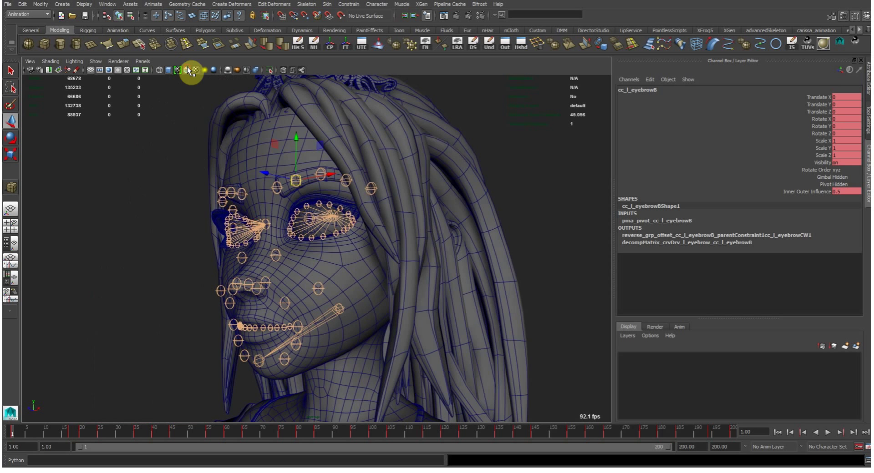
{"action": "mouse_move", "coordinate": [269, 322]}
{"action": "left_mouse_down", "text": "alt"}
{"action": "mouse_move", "coordinate": [338, 319]}
{"action": "mouse_move", "coordinate": [347, 306]}
{"action": "mouse_move", "coordinate": [353, 327]}
{"action": "mouse_move", "coordinate": [340, 319]}
{"action": "left_mouse_up", "text": "alt"}
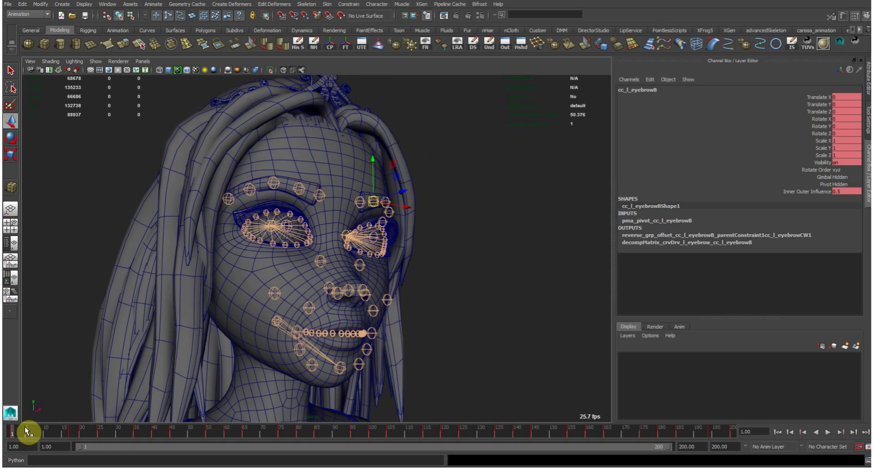
Play part of the facial animation, then scrub to frame 64 and examine the mouth joints up close
{"action": "key", "text": "alt+v"}
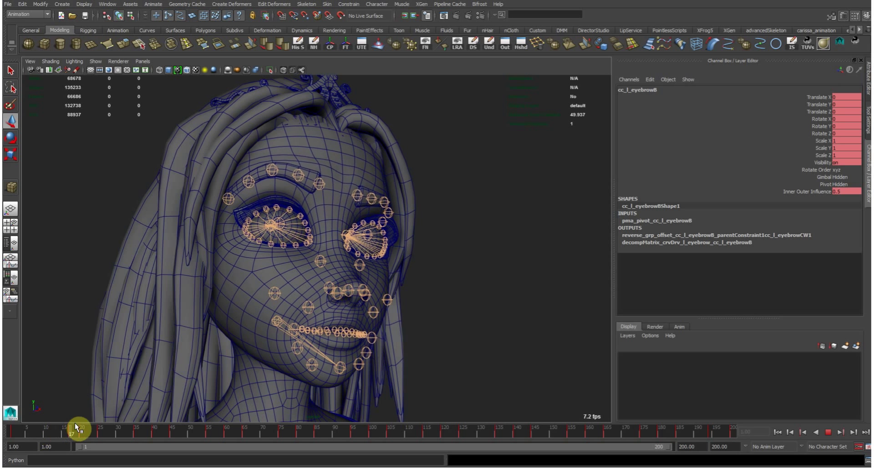
{"action": "key", "text": "alt+v"}
{"action": "left_click_drag", "start_coordinate": [370, 288], "coordinate": [308, 292], "text": "alt"}
{"action": "left_click_drag", "start_coordinate": [157, 428], "coordinate": [240, 339]}
{"action": "right_click_drag", "start_coordinate": [269, 318], "coordinate": [435, 314], "text": "alt"}
{"action": "left_click_drag", "start_coordinate": [319, 308], "coordinate": [408, 287], "text": "alt"}
{"action": "middle_click_drag", "start_coordinate": [411, 285], "coordinate": [380, 302], "text": "alt"}
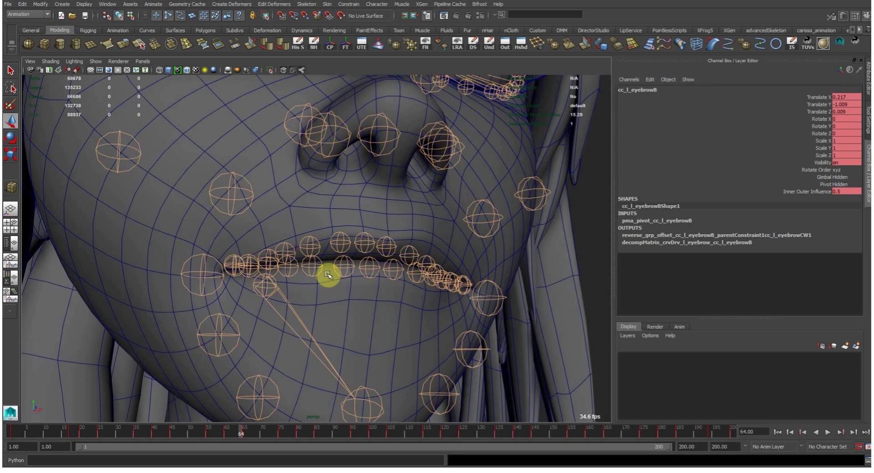
Scrub the facial animation through to frame 70 and examine how the joints deform the whole face
{"action": "left_click_drag", "start_coordinate": [240, 433], "coordinate": [247, 372]}
{"action": "right_click_drag", "start_coordinate": [431, 302], "coordinate": [326, 249], "text": "alt"}
{"action": "left_click_drag", "start_coordinate": [326, 248], "coordinate": [346, 212], "text": "alt"}
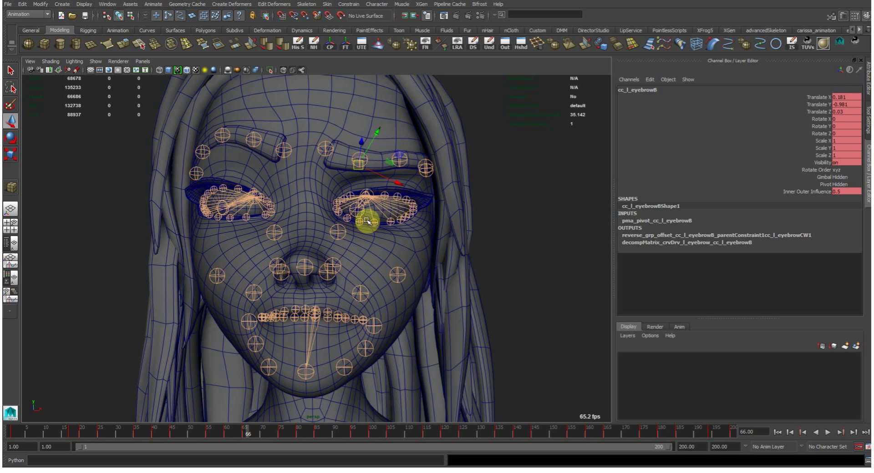
{"action": "left_click_drag", "start_coordinate": [184, 431], "coordinate": [361, 332]}
{"action": "left_click_drag", "start_coordinate": [250, 436], "coordinate": [338, 346]}
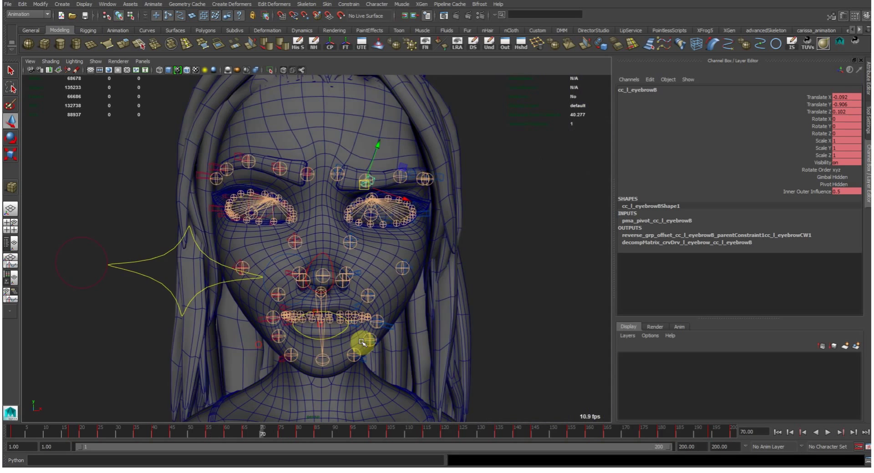
Hide the facial control curves, leaving the joints displayed over the wireframe head
{"action": "key", "text": "alt+1"}
{"action": "left_click_drag", "start_coordinate": [386, 338], "coordinate": [340, 337], "text": "alt"}
{"action": "key", "text": "alt+1"}
{"action": "scroll", "coordinate": [351, 328], "scroll_direction": "up", "scroll_amount": 4}
{"action": "key", "text": "alt+1"}
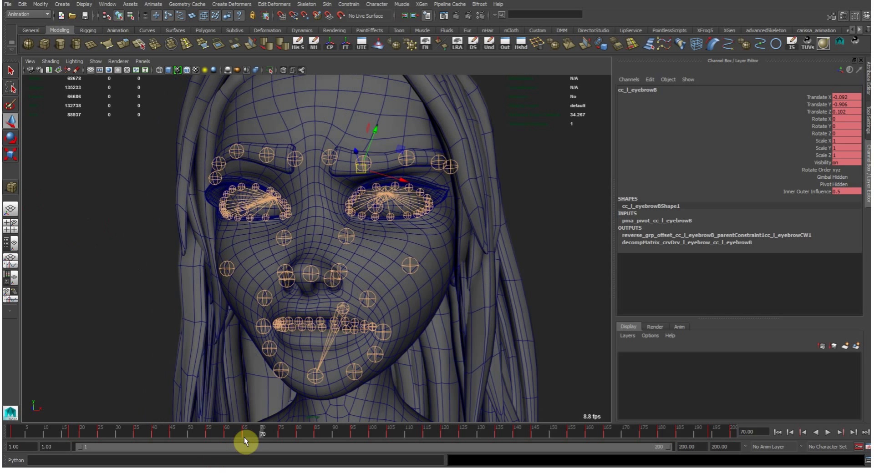
Scrub the animation through frames 81 and 135 and examine the mouth and cheek joints from several angles
{"action": "left_click_drag", "start_coordinate": [250, 433], "coordinate": [361, 360]}
{"action": "key", "text": "Escape"}
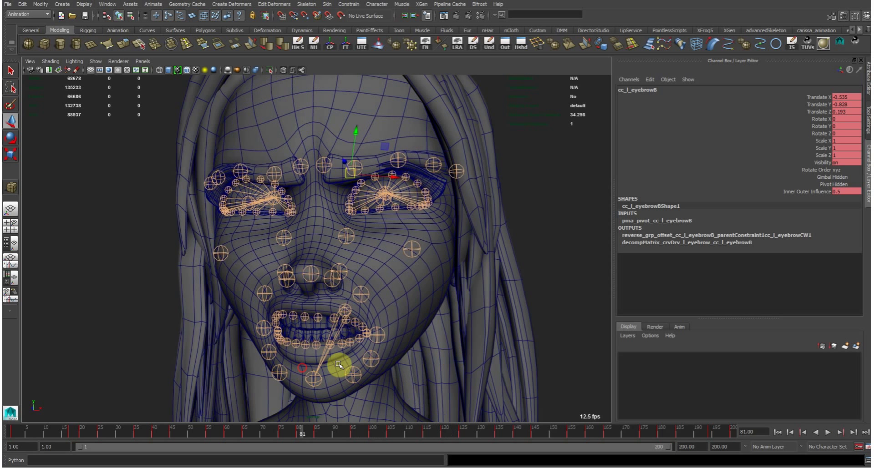
{"action": "left_click_drag", "start_coordinate": [435, 257], "coordinate": [427, 262], "text": "alt"}
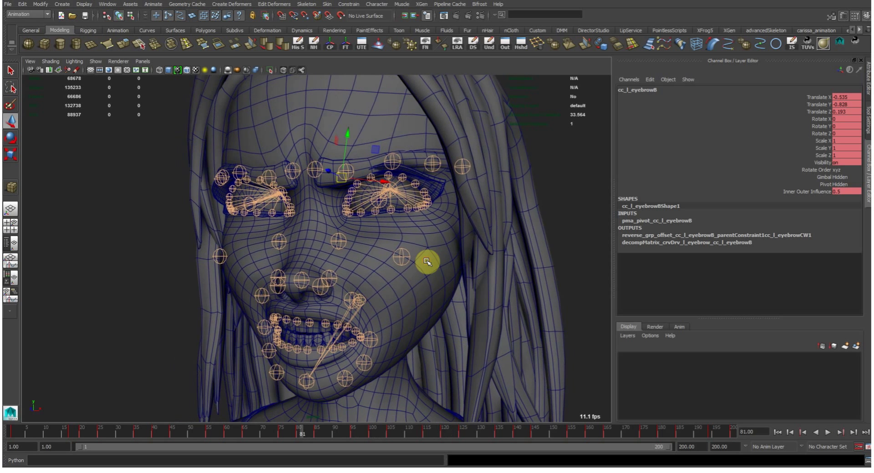
{"action": "left_click_drag", "start_coordinate": [303, 438], "coordinate": [392, 371]}
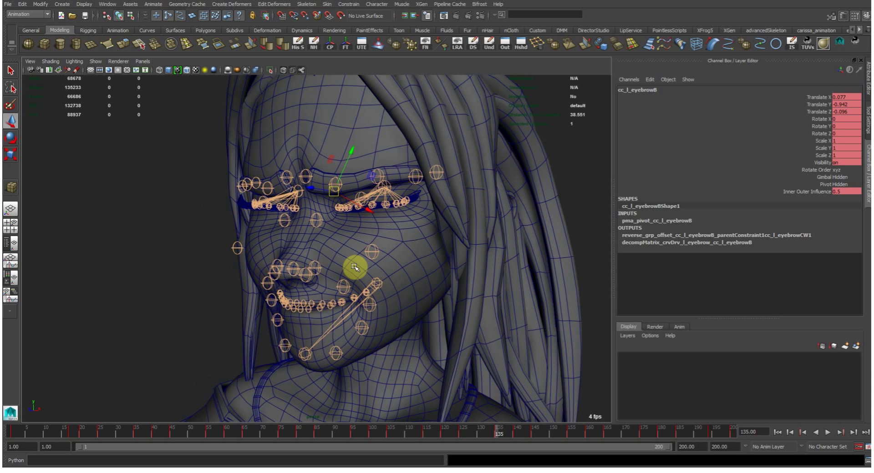
{"action": "left_click_drag", "start_coordinate": [296, 305], "coordinate": [337, 314], "text": "alt"}
{"action": "left_click_drag", "start_coordinate": [497, 433], "coordinate": [456, 410]}
{"action": "left_click_drag", "start_coordinate": [382, 314], "coordinate": [322, 293], "text": "alt"}
Scrub through the remaining animation, return to frame 1 and clear the eyebrow control selection
{"action": "left_click_drag", "start_coordinate": [456, 432], "coordinate": [751, 287]}
{"action": "left_click_drag", "start_coordinate": [655, 302], "coordinate": [9, 412]}
{"action": "left_click", "coordinate": [354, 243]}
{"action": "right_click_drag", "start_coordinate": [376, 230], "coordinate": [285, 225], "text": "alt"}
{"action": "left_click_drag", "start_coordinate": [285, 225], "coordinate": [358, 226], "text": "alt"}
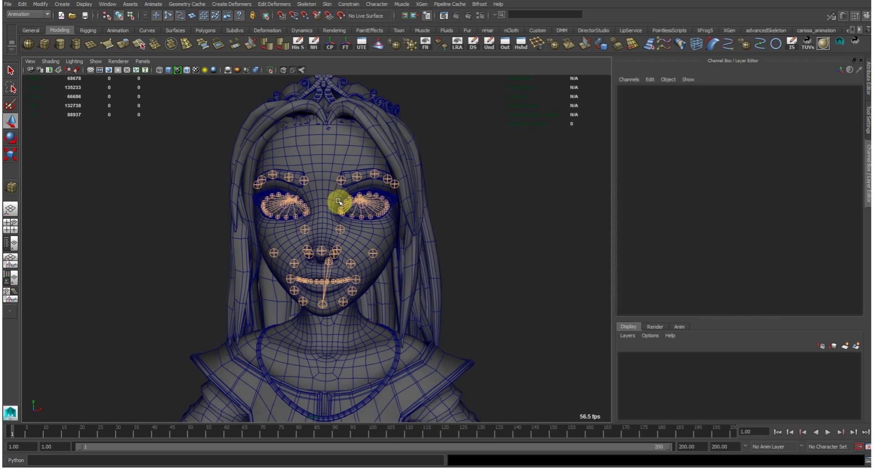
Hide the grp_serenaModel group, show grp_rigModel in its place and clear the selection
{"action": "left_click_drag", "start_coordinate": [312, 220], "coordinate": [316, 300], "text": "alt"}
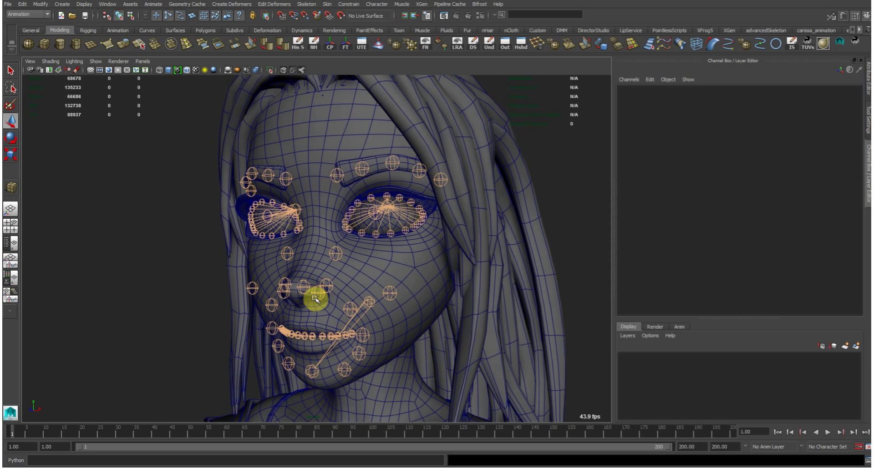
{"action": "scroll", "coordinate": [316, 300], "scroll_direction": "down", "scroll_amount": 3}
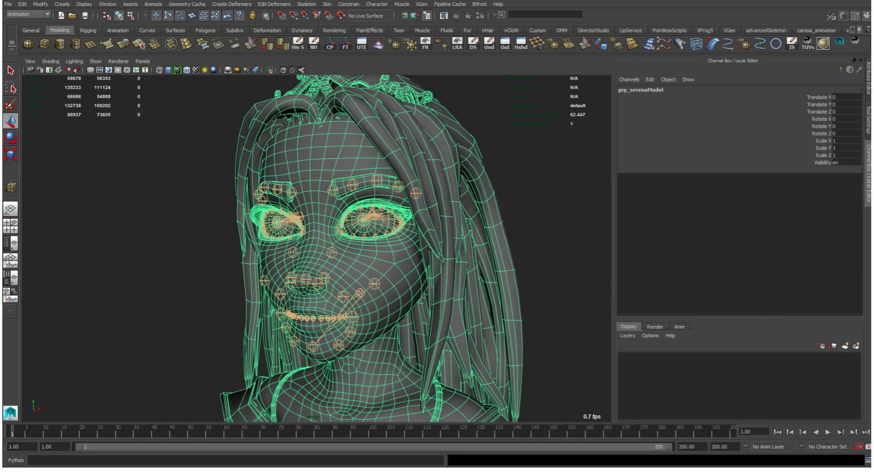
{"action": "key", "text": "ctrl+h"}
{"action": "key", "text": "ctrl+shift+h"}
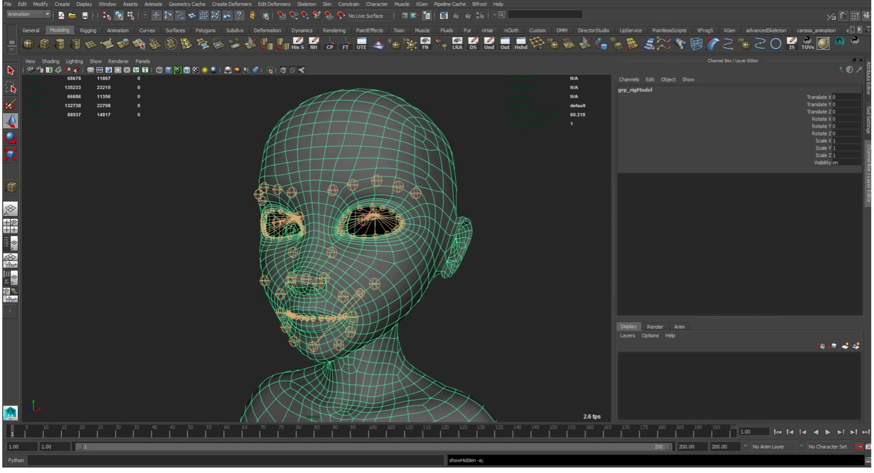
{"action": "key", "text": "Escape"}
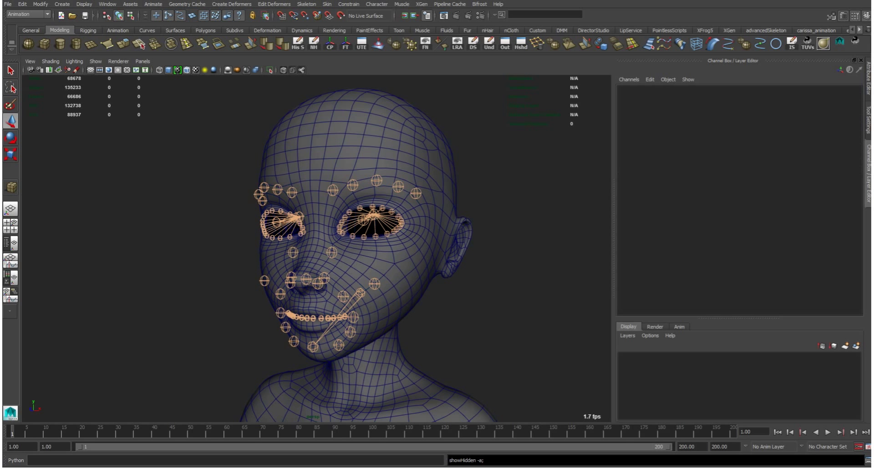
Select mesh_faceRig, examine its deformer inputs and outputs, and clear the selection
{"action": "left_click_drag", "start_coordinate": [528, 225], "coordinate": [559, 214], "text": "alt"}
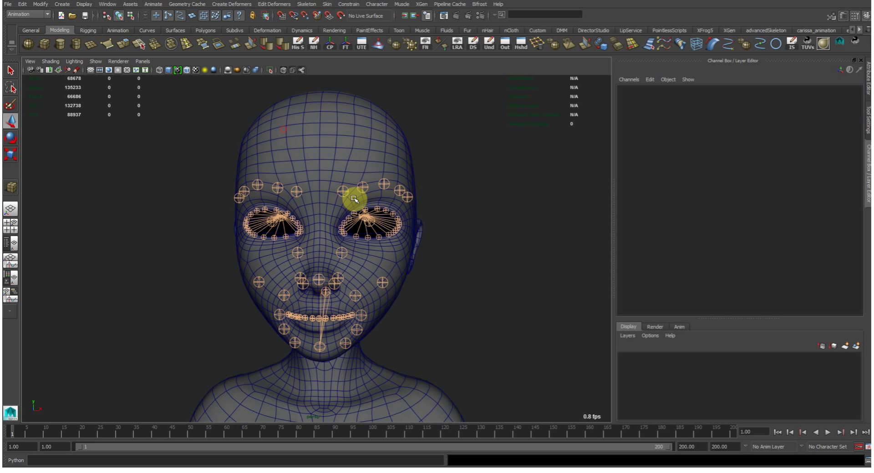
{"action": "right_click_drag", "start_coordinate": [376, 173], "coordinate": [393, 171], "text": "alt"}
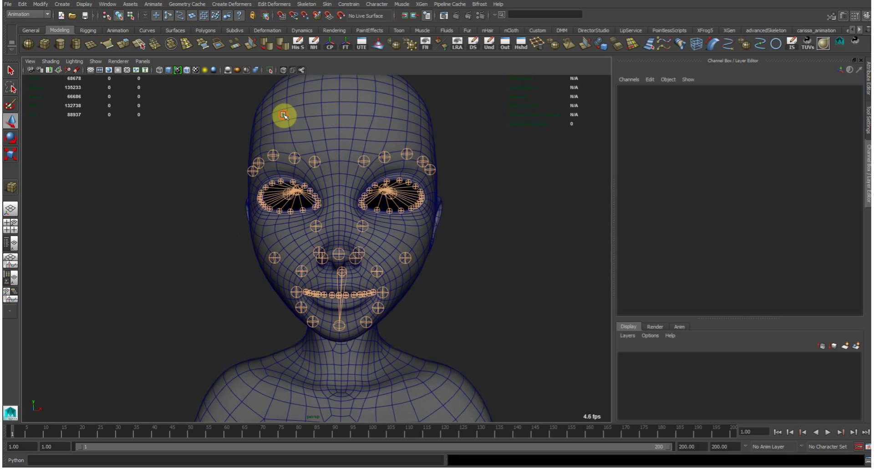
{"action": "left_click", "coordinate": [394, 170]}
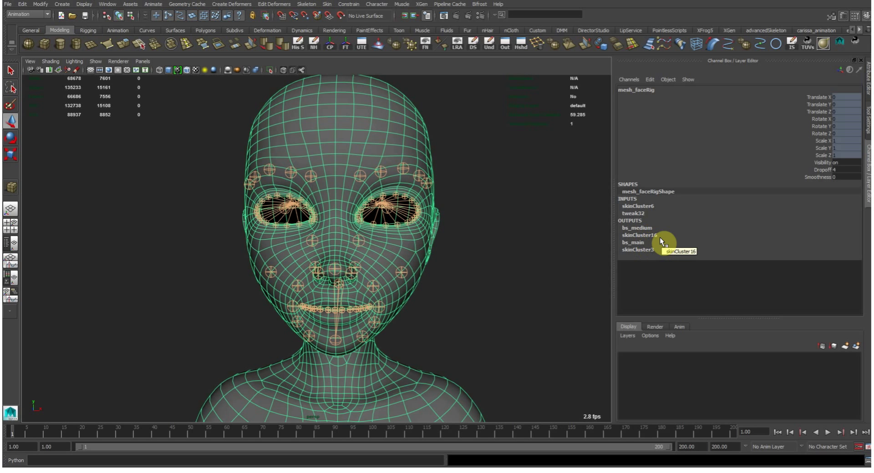
{"action": "left_click", "coordinate": [409, 318]}
Play the facial animation on the face rig mesh and stop at frame 86
{"action": "left_click_drag", "start_coordinate": [410, 318], "coordinate": [380, 273], "text": "alt"}
{"action": "key", "text": "alt+v"}
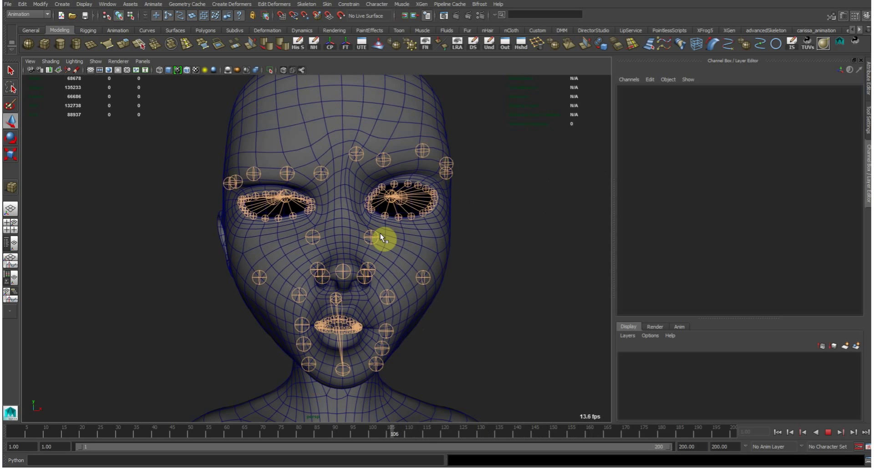
{"action": "left_click_drag", "start_coordinate": [328, 242], "coordinate": [318, 248]}
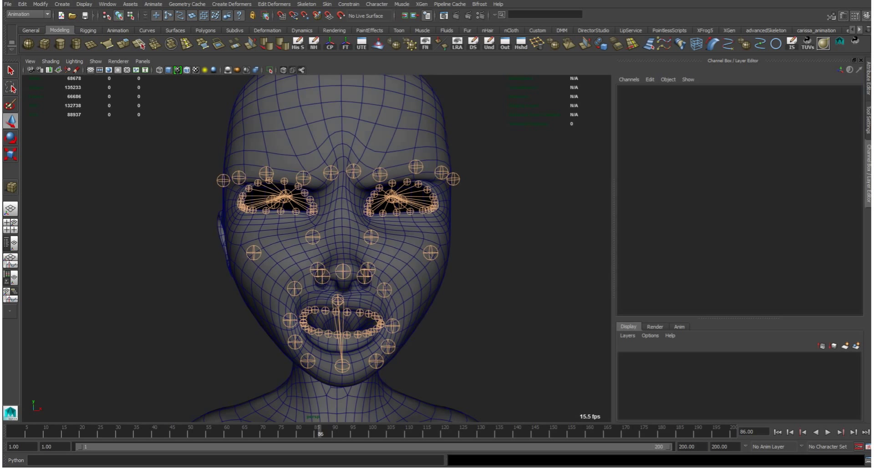
Show grp_serenaModel in place of grp_rigModel and inspect the mesh_faceRig weight of body_mesh's bs_main blend shape
{"action": "key", "text": "ctrl+h"}
{"action": "key", "text": "shift+h"}
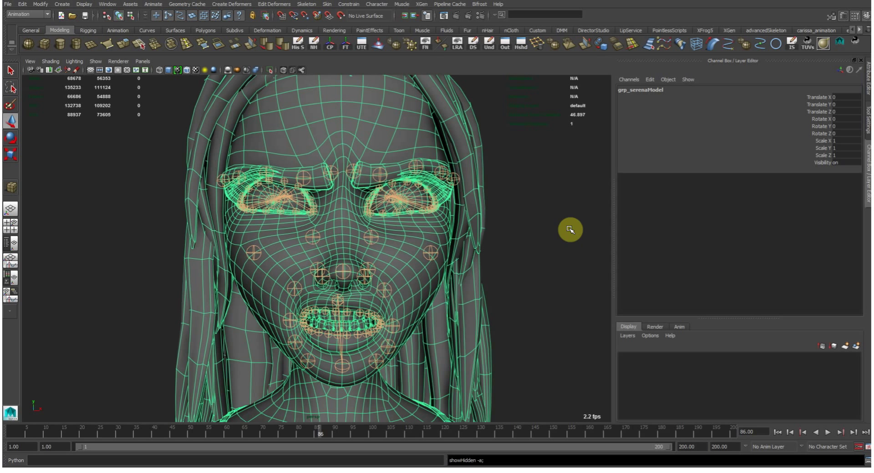
{"action": "left_click", "coordinate": [332, 111]}
{"action": "left_click", "coordinate": [646, 214]}
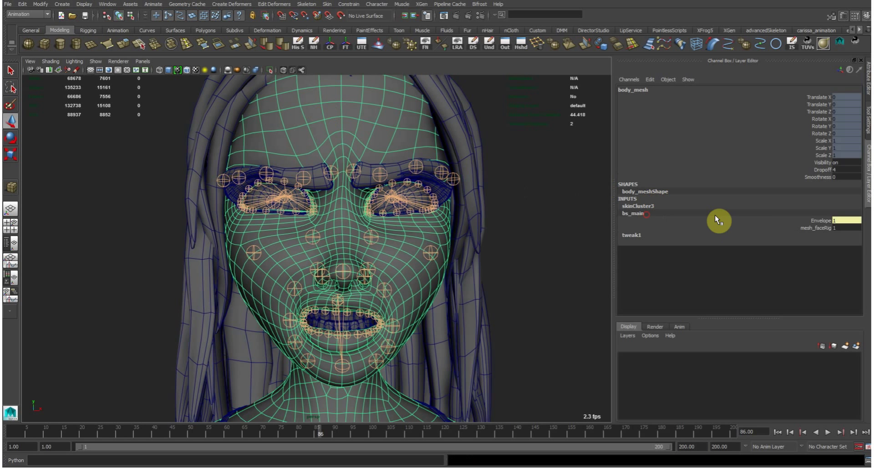
{"action": "left_click", "coordinate": [799, 225]}
{"action": "middle_click_drag", "start_coordinate": [510, 316], "coordinate": [523, 287]}
{"action": "left_click", "coordinate": [538, 274]}
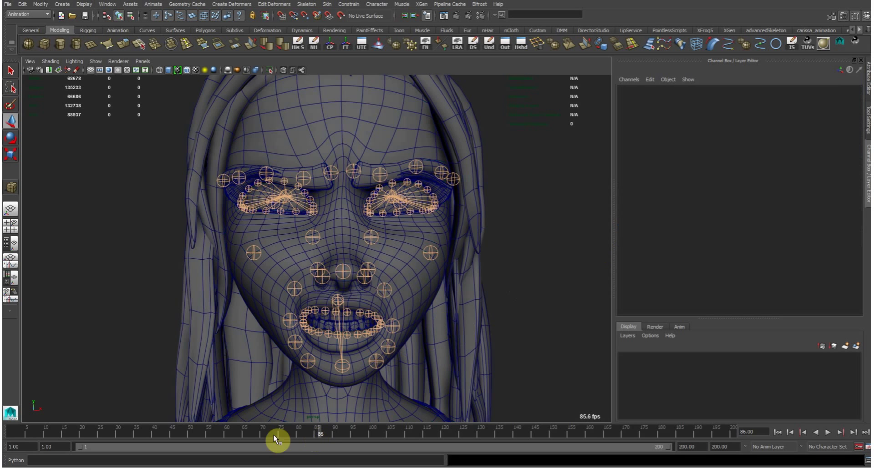
Play the facial animation on the final character model, stop at frame 91 and return to frame 1
{"action": "left_click", "coordinate": [42, 432]}
{"action": "key", "text": "alt+v"}
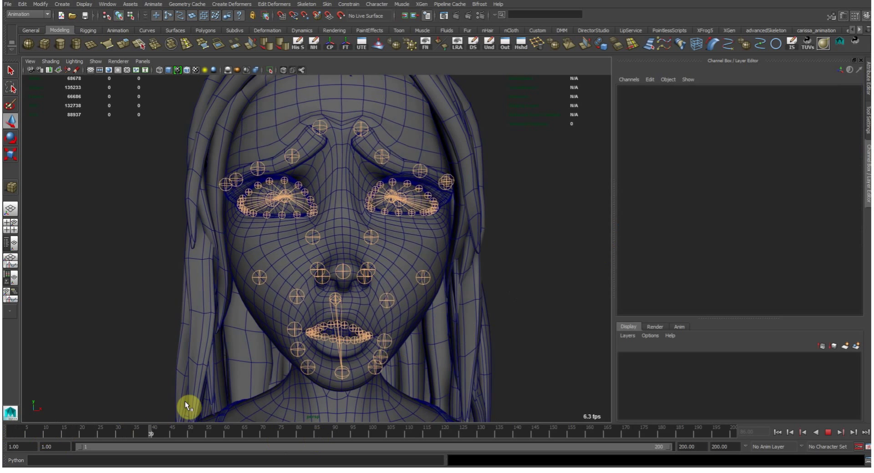
{"action": "key", "text": "alt+v"}
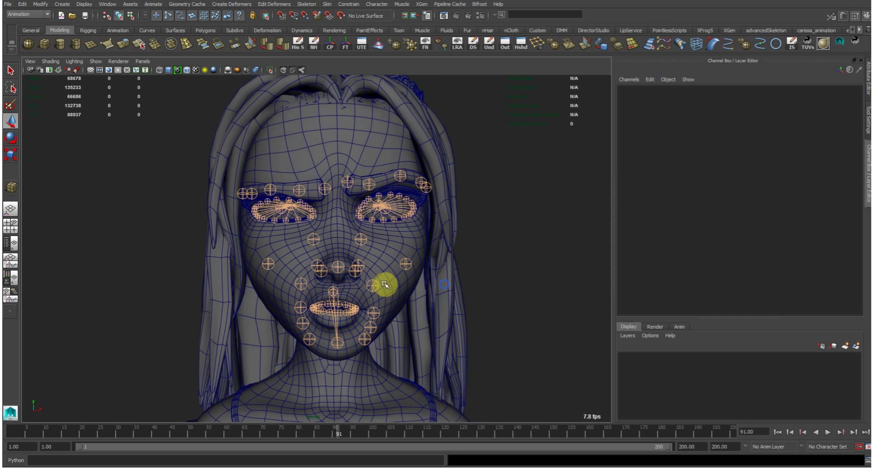
{"action": "left_click_drag", "start_coordinate": [339, 437], "coordinate": [8, 423]}
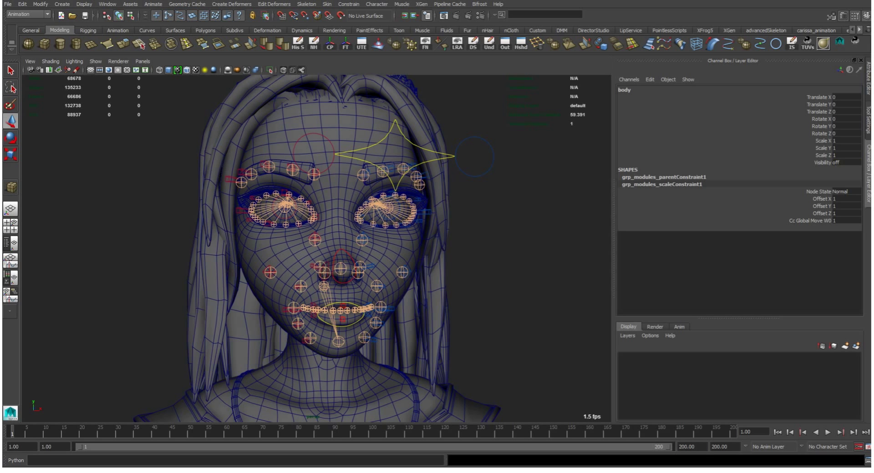
Select the head control cc_head and rotate it to about -50.6, -8.7 and 0.9 degrees in X, Y and Z
{"action": "left_click", "coordinate": [491, 209]}
{"action": "left_click", "coordinate": [441, 89]}
{"action": "left_click_drag", "start_coordinate": [482, 232], "coordinate": [384, 255], "text": "alt"}
{"action": "key", "text": "e"}
{"action": "left_click_drag", "start_coordinate": [389, 293], "coordinate": [346, 266], "text": "alt"}
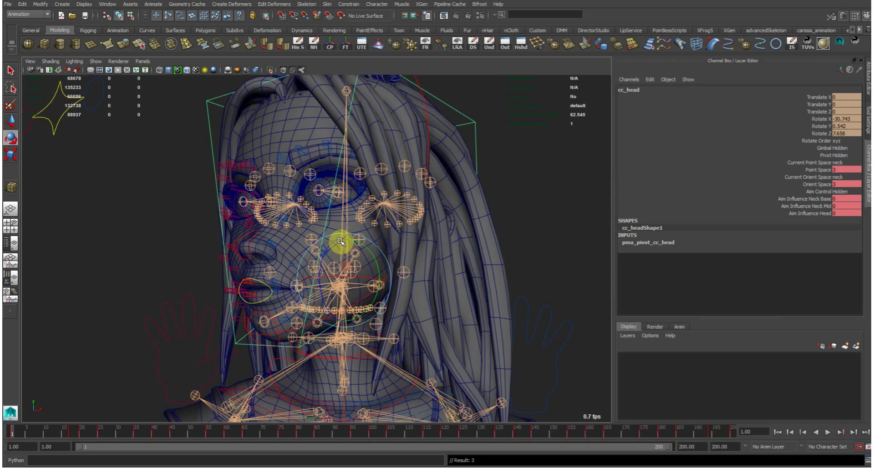
{"action": "left_click_drag", "start_coordinate": [305, 235], "coordinate": [234, 286], "text": "alt"}
Try moving the left lip corner control cc_l_lips_corner while examining the mouth and facial joints, then undo the moves
{"action": "key", "text": "w"}
{"action": "right_click_drag", "start_coordinate": [234, 286], "coordinate": [386, 268], "text": "alt"}
{"action": "left_click_drag", "start_coordinate": [386, 268], "coordinate": [346, 252], "text": "alt"}
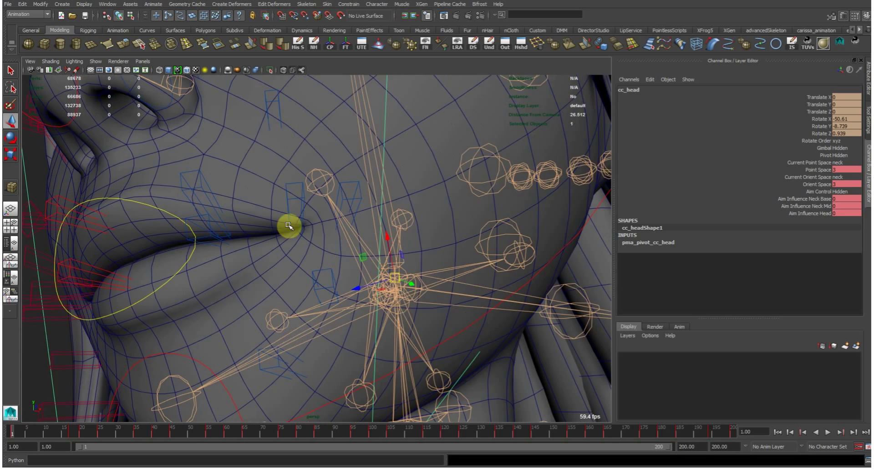
{"action": "left_click", "coordinate": [301, 197]}
{"action": "right_click_drag", "start_coordinate": [308, 195], "coordinate": [241, 255], "text": "alt"}
{"action": "left_click_drag", "start_coordinate": [242, 255], "coordinate": [364, 328], "text": "alt"}
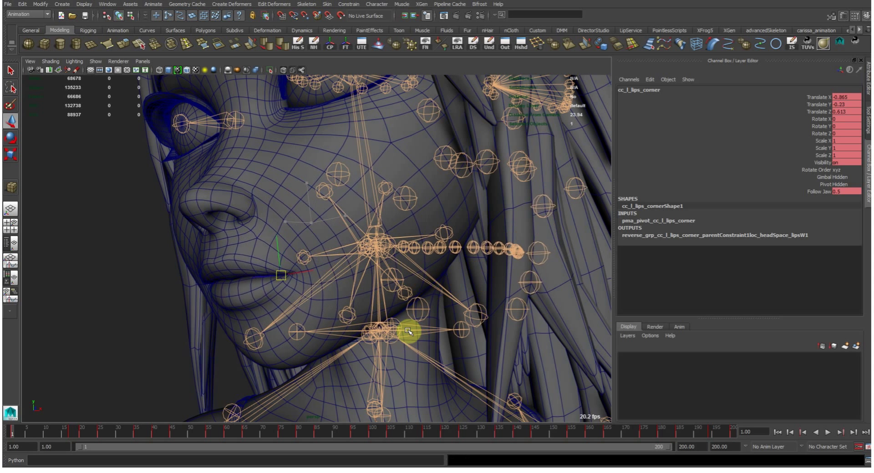
{"action": "mouse_move", "coordinate": [433, 293]}
{"action": "middle_mouse_down"}
{"action": "mouse_move", "coordinate": [445, 308]}
{"action": "mouse_move", "coordinate": [423, 297]}
{"action": "middle_mouse_up"}
{"action": "left_click_drag", "start_coordinate": [412, 299], "coordinate": [499, 235], "text": "alt"}
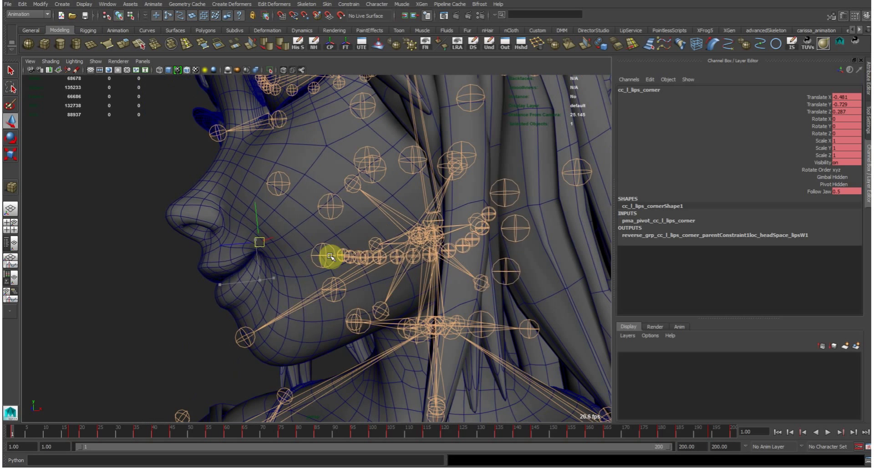
{"action": "left_click_drag", "start_coordinate": [368, 250], "coordinate": [416, 310], "text": "alt"}
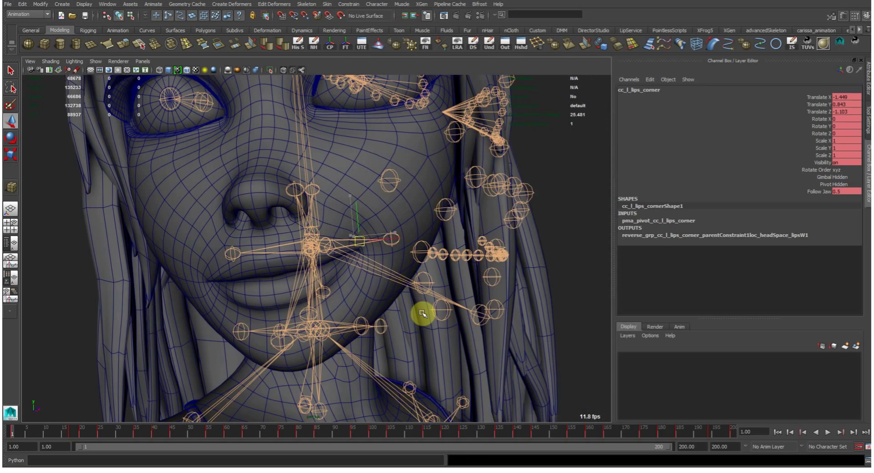
{"action": "middle_click_drag", "start_coordinate": [380, 329], "coordinate": [376, 346]}
{"action": "key", "text": "ctrl+z"}
Show the control curves again and frame the mouth area closely
{"action": "left_click_drag", "start_coordinate": [390, 287], "coordinate": [404, 298], "text": "alt"}
{"action": "key", "text": "alt+c"}
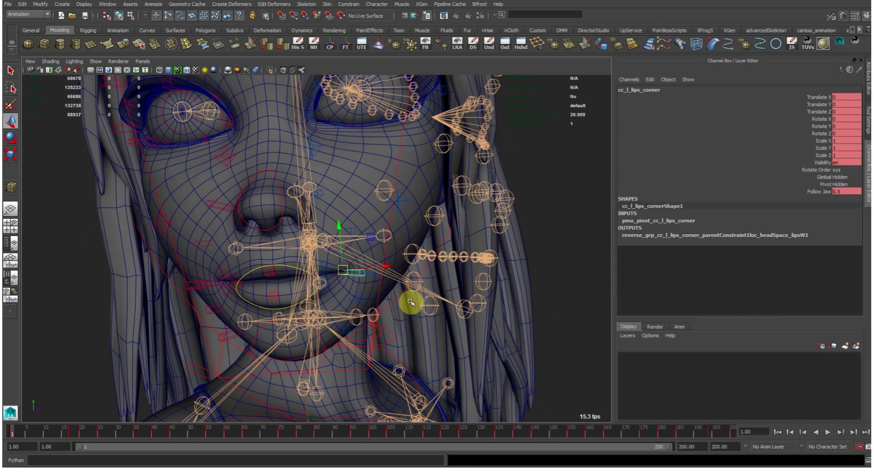
{"action": "right_click_drag", "start_coordinate": [297, 223], "coordinate": [350, 277], "text": "alt"}
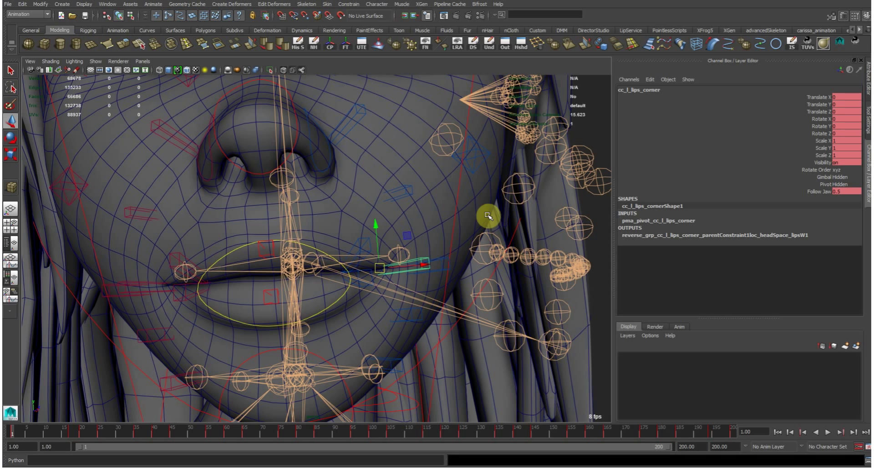
Select the jaw control cc_jaw, rotate it to open the mouth, and deselect it
{"action": "right_click_drag", "start_coordinate": [515, 257], "coordinate": [379, 265], "text": "alt"}
{"action": "left_click_drag", "start_coordinate": [347, 273], "coordinate": [391, 289], "text": "alt"}
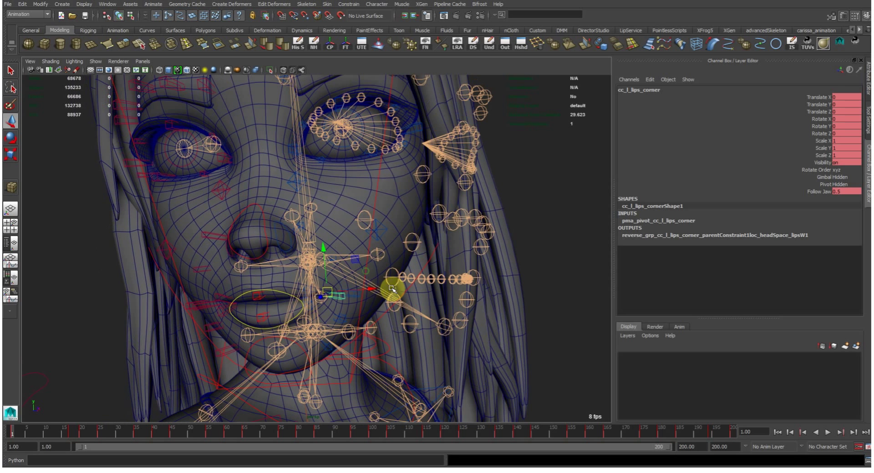
{"action": "left_click", "coordinate": [248, 356]}
{"action": "left_click", "coordinate": [297, 247]}
{"action": "left_click_drag", "start_coordinate": [301, 251], "coordinate": [361, 285], "text": "alt"}
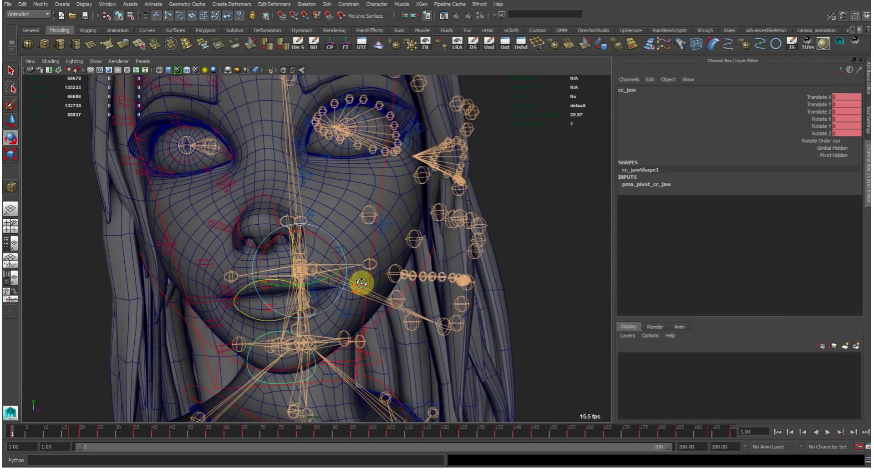
{"action": "middle_click_drag", "start_coordinate": [361, 285], "coordinate": [405, 248], "text": "alt"}
{"action": "left_click_drag", "start_coordinate": [405, 248], "coordinate": [236, 303], "text": "alt"}
{"action": "middle_click_drag", "start_coordinate": [214, 314], "coordinate": [255, 314]}
{"action": "left_click", "coordinate": [311, 284]}
{"action": "left_click_drag", "start_coordinate": [311, 285], "coordinate": [285, 286], "text": "alt"}
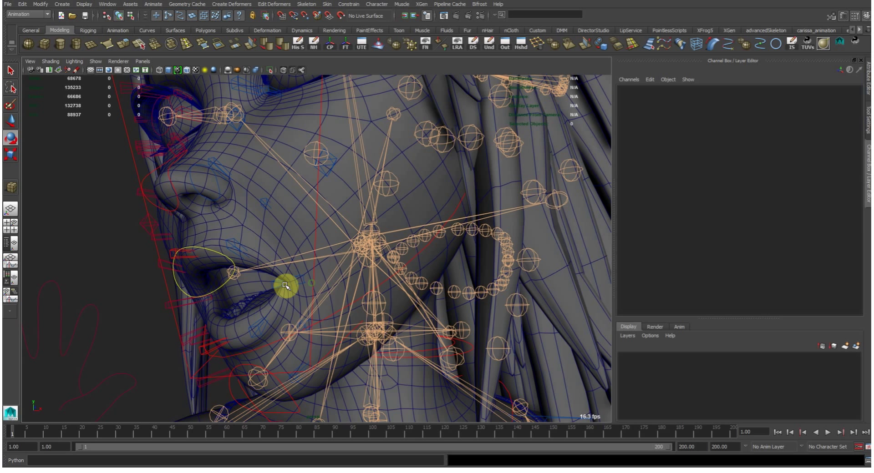
Move the left lip corner control cc_l_lips_corner to about 0.686, 1.562 and -0.433 in X, Y and Z
{"action": "left_click", "coordinate": [277, 287]}
{"action": "left_click", "coordinate": [273, 285]}
{"action": "key", "text": "w"}
{"action": "middle_click_drag", "start_coordinate": [303, 322], "coordinate": [313, 281]}
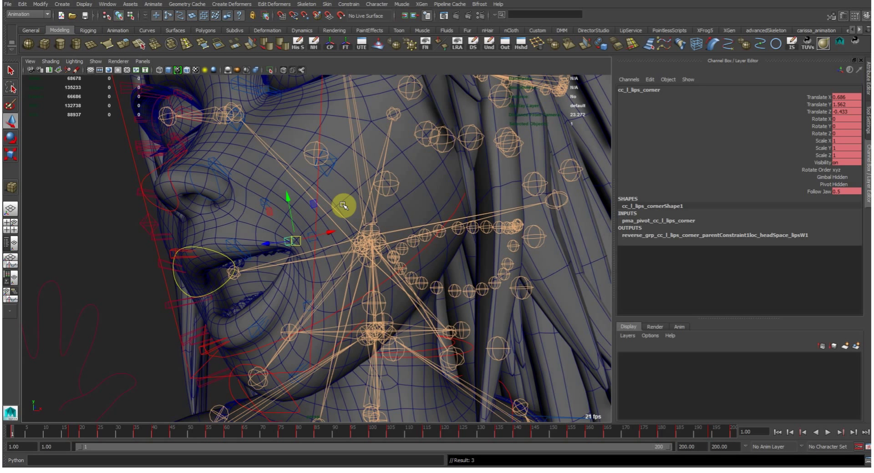
Select the face mesh body_mesh and inspect its skinCluster3 and bs_main deformer inputs
{"action": "left_click", "coordinate": [356, 197], "text": "shift"}
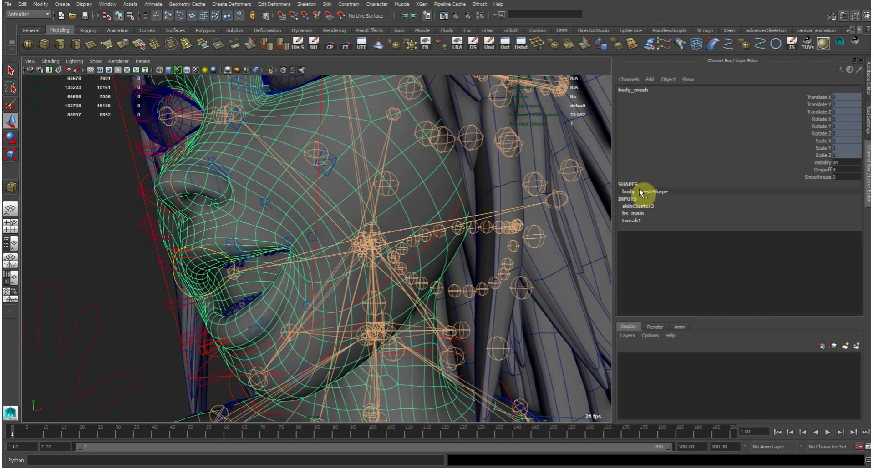
{"action": "left_click", "coordinate": [650, 213]}
{"action": "left_click", "coordinate": [697, 205]}
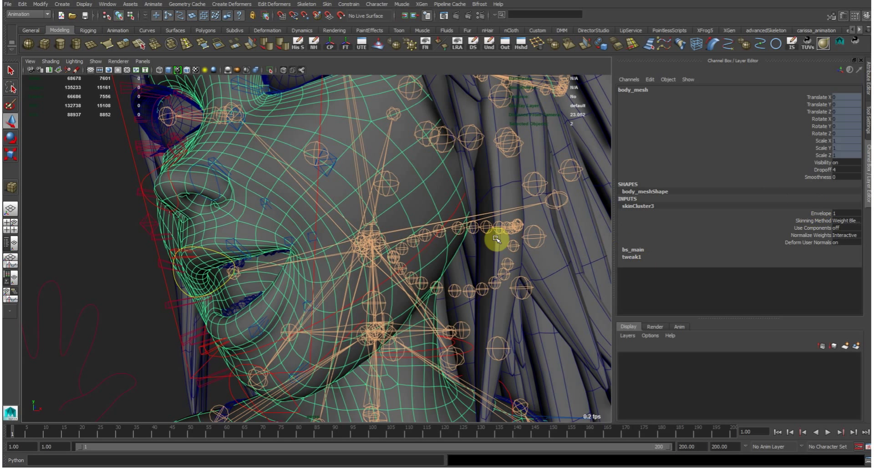
Examine how the selected body mesh deforms around the open mouth and cheek from several angles
{"action": "right_click_drag", "start_coordinate": [514, 255], "coordinate": [457, 235], "text": "alt"}
{"action": "left_click", "coordinate": [559, 163]}
{"action": "middle_click_drag", "start_coordinate": [413, 183], "coordinate": [421, 181], "text": "alt"}
{"action": "right_click_drag", "start_coordinate": [431, 180], "coordinate": [461, 206], "text": "alt"}
{"action": "left_click", "coordinate": [403, 218]}
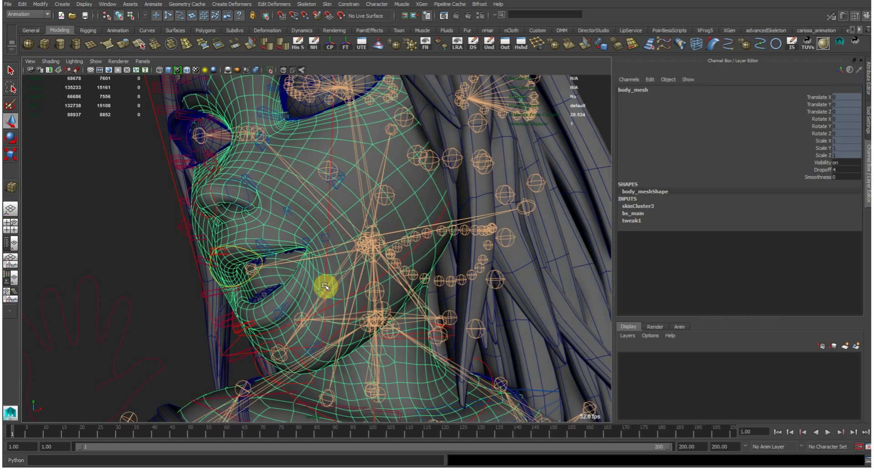
{"action": "left_click_drag", "start_coordinate": [307, 308], "coordinate": [316, 260], "text": "alt"}
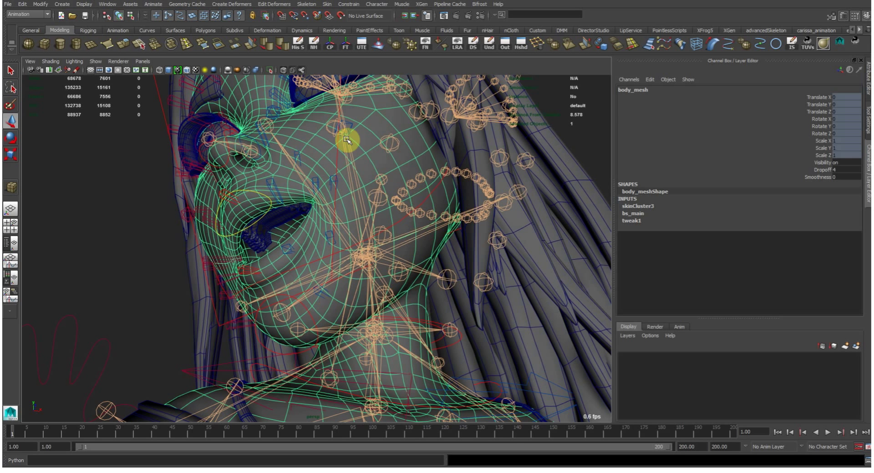
{"action": "left_click_drag", "start_coordinate": [242, 96], "coordinate": [352, 210], "text": "alt"}
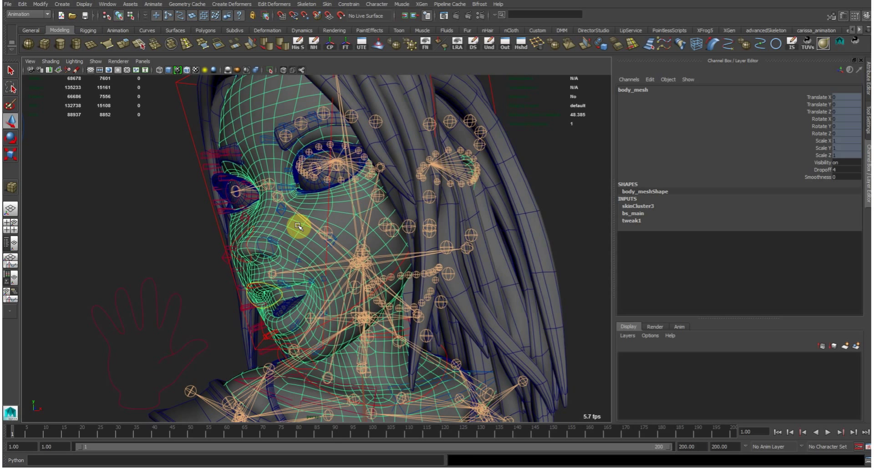
{"action": "left_click_drag", "start_coordinate": [284, 263], "coordinate": [336, 248], "text": "alt"}
{"action": "right_click_drag", "start_coordinate": [335, 248], "coordinate": [400, 255], "text": "alt"}
{"action": "mouse_move", "coordinate": [400, 255]}
{"action": "left_mouse_down", "text": "alt"}
{"action": "mouse_move", "coordinate": [361, 250]}
{"action": "mouse_move", "coordinate": [400, 258]}
{"action": "left_mouse_up", "text": "alt"}
{"action": "right_click_drag", "start_coordinate": [400, 257], "coordinate": [412, 261], "text": "alt"}
{"action": "left_click_drag", "start_coordinate": [412, 261], "coordinate": [361, 249], "text": "alt"}
Adjust the left lip corner control to about 0.646, 1.429 and -0.411 in X, Y and Z
{"action": "left_click", "coordinate": [324, 243]}
{"action": "mouse_move", "coordinate": [361, 280]}
{"action": "middle_mouse_down"}
{"action": "mouse_move", "coordinate": [362, 300]}
{"action": "mouse_move", "coordinate": [367, 294]}
{"action": "mouse_move", "coordinate": [354, 314]}
{"action": "mouse_move", "coordinate": [366, 276]}
{"action": "middle_mouse_up"}
{"action": "right_click_drag", "start_coordinate": [364, 279], "coordinate": [238, 298], "text": "alt"}
{"action": "left_click_drag", "start_coordinate": [238, 298], "coordinate": [226, 304], "text": "alt"}
{"action": "middle_click_drag", "start_coordinate": [226, 304], "coordinate": [350, 287], "text": "alt"}
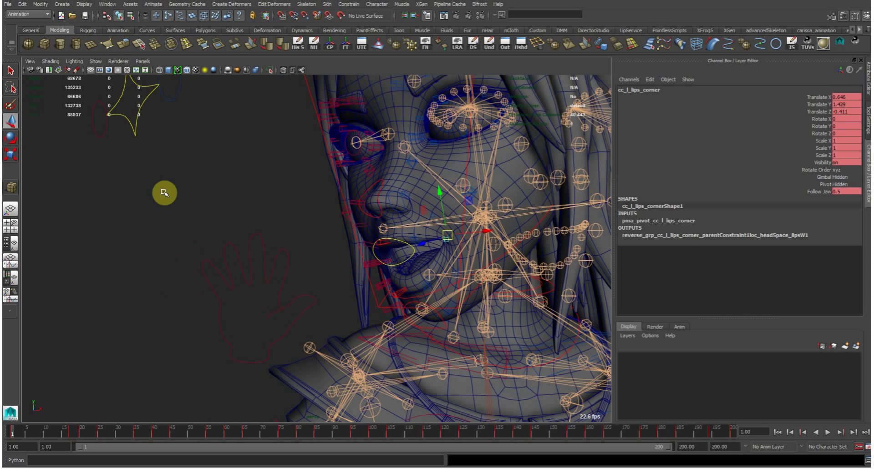
Create a locator and place it on the grid beside the character at -50 in X
{"action": "left_click", "coordinate": [167, 191]}
{"action": "left_click", "coordinate": [86, 30]}
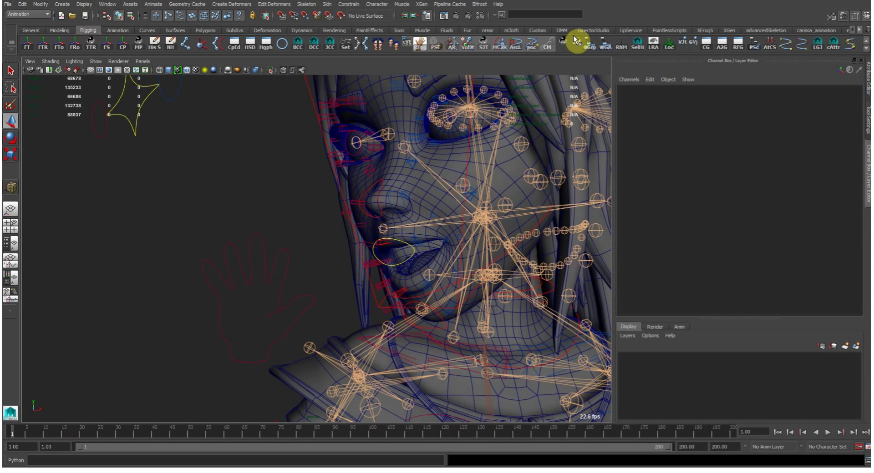
{"action": "left_click", "coordinate": [670, 42]}
{"action": "left_click_drag", "start_coordinate": [262, 186], "coordinate": [205, 296], "text": "alt"}
{"action": "key", "text": "f"}
{"action": "left_click_drag", "start_coordinate": [275, 255], "coordinate": [86, 276], "text": "alt"}
{"action": "scroll", "coordinate": [86, 277], "scroll_direction": "down", "scroll_amount": 4}
{"action": "middle_click_drag", "start_coordinate": [244, 243], "coordinate": [497, 217], "text": "alt"}
{"action": "left_click_drag", "start_coordinate": [456, 223], "coordinate": [177, 257]}
{"action": "key", "text": "x"}
{"action": "left_click_drag", "start_coordinate": [120, 244], "coordinate": [90, 234]}
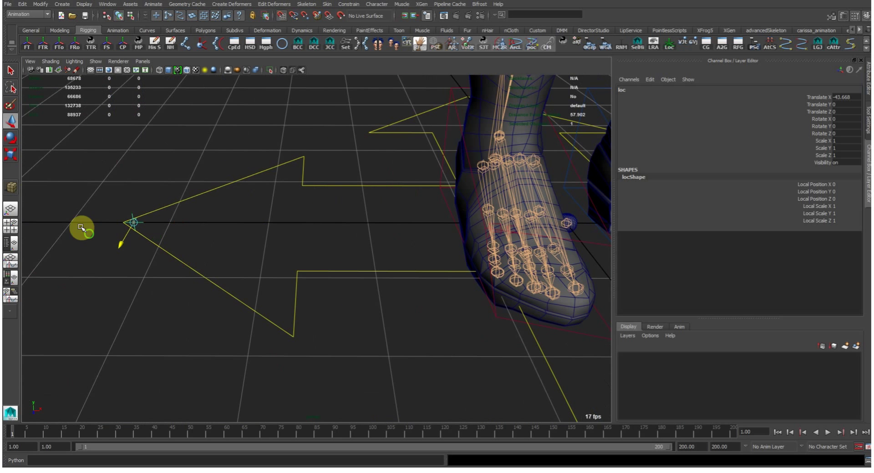
Raise the locator above the grid to about 2.928 in Y
{"action": "key", "text": "w"}
{"action": "left_click_drag", "start_coordinate": [163, 211], "coordinate": [166, 237], "text": "alt"}
{"action": "middle_click_drag", "start_coordinate": [166, 228], "coordinate": [464, 222], "text": "alt"}
{"action": "middle_click_drag", "start_coordinate": [367, 259], "coordinate": [351, 234]}
{"action": "left_click_drag", "start_coordinate": [351, 234], "coordinate": [600, 168], "text": "alt"}
{"action": "left_click_drag", "start_coordinate": [370, 188], "coordinate": [402, 254], "text": "alt"}
{"action": "left_click_drag", "start_coordinate": [309, 288], "coordinate": [322, 141], "text": "alt"}
{"action": "middle_click_drag", "start_coordinate": [322, 140], "coordinate": [351, 207], "text": "alt"}
Try rotating the locator, display its local rotation axes, and deselect it
{"action": "key", "text": "e"}
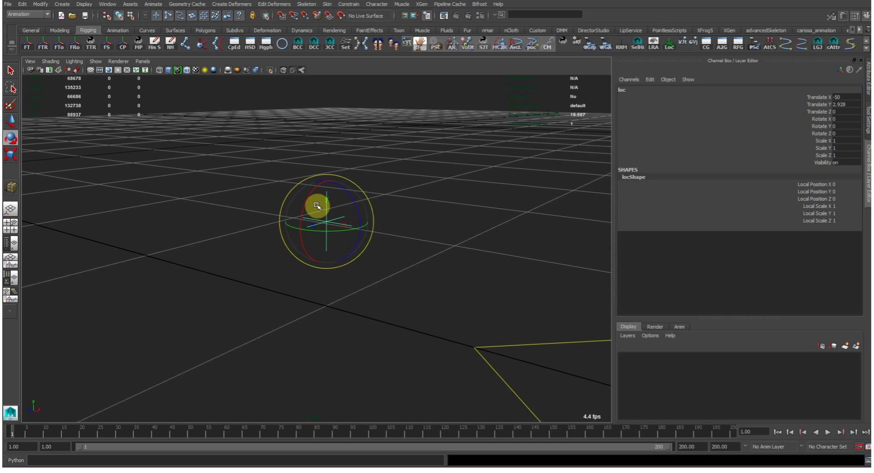
{"action": "left_click_drag", "start_coordinate": [311, 190], "coordinate": [313, 214]}
{"action": "key", "text": "w"}
{"action": "left_click", "coordinate": [390, 169]}
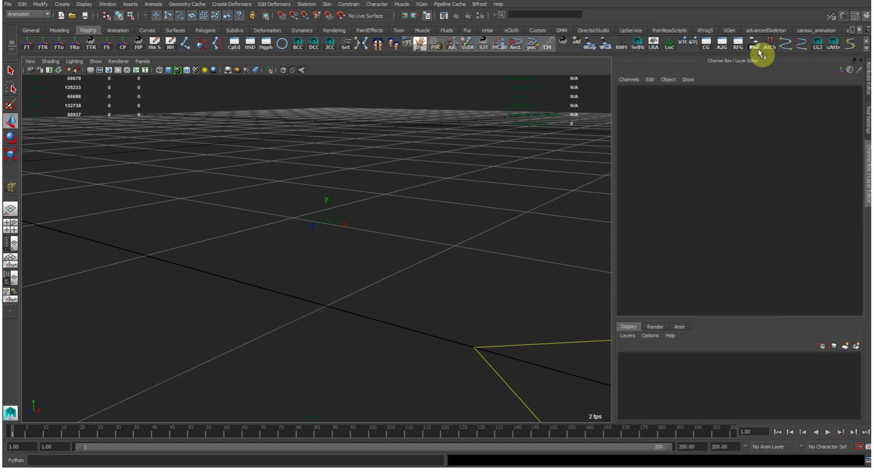
Create a joint in front of the locator at about -50, 2.928, 2.027 and display its local rotation axes
{"action": "left_click", "coordinate": [191, 50]}
{"action": "left_click_drag", "start_coordinate": [323, 210], "coordinate": [316, 255], "text": "alt"}
{"action": "left_click", "coordinate": [332, 222]}
{"action": "key", "text": "w"}
{"action": "middle_click_drag", "start_coordinate": [277, 167], "coordinate": [327, 193], "text": "alt"}
{"action": "left_click", "coordinate": [461, 47]}
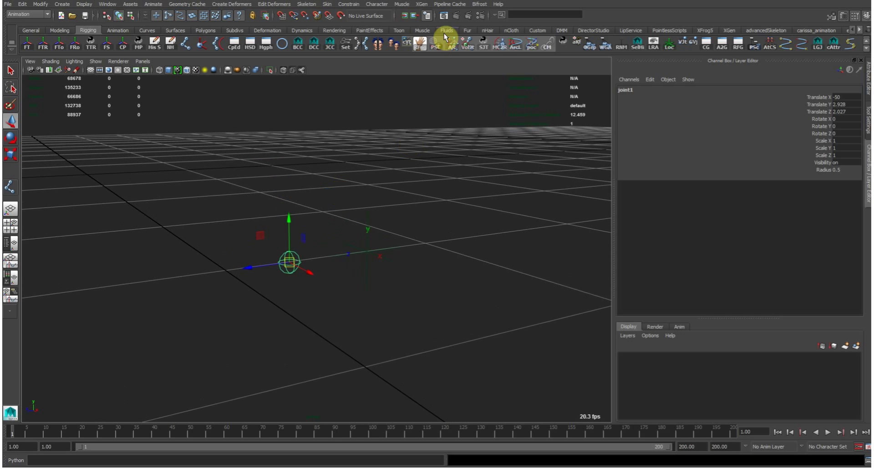
{"action": "left_click", "coordinate": [653, 45]}
{"action": "left_click", "coordinate": [410, 201]}
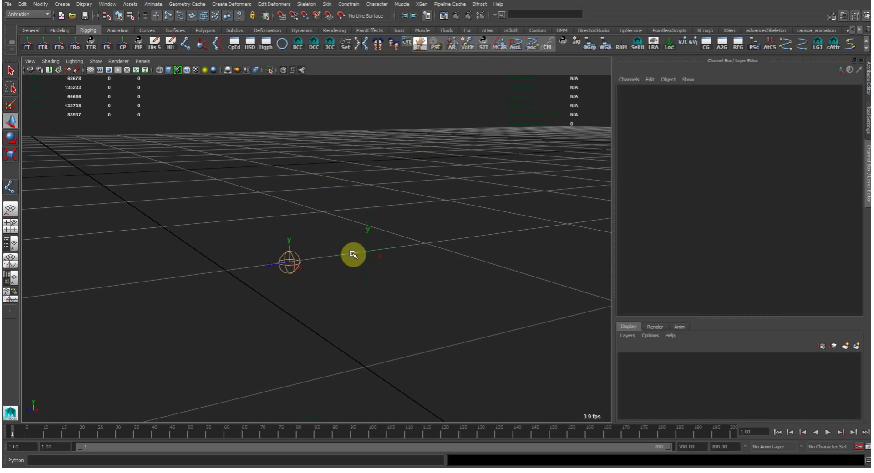
Try nudging the joint and rotating the locator to compare how each one moves
{"action": "left_click_drag", "start_coordinate": [313, 242], "coordinate": [274, 280]}
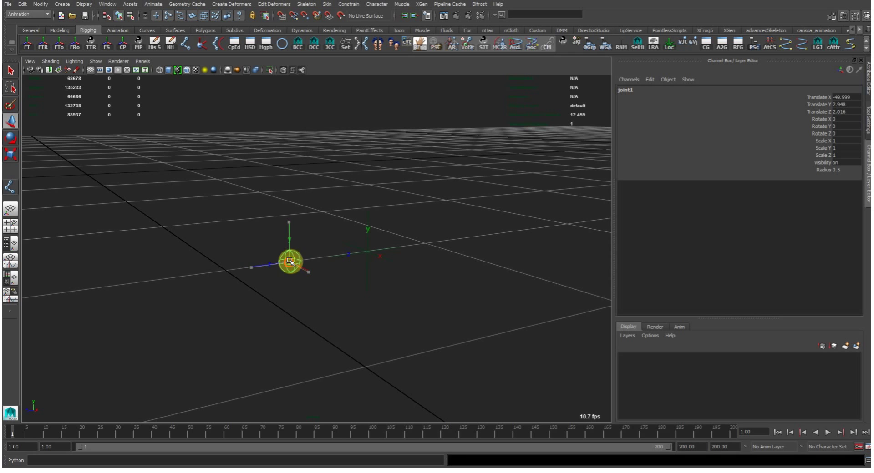
{"action": "left_click_drag", "start_coordinate": [262, 233], "coordinate": [319, 246], "text": "alt"}
{"action": "left_click", "coordinate": [376, 234]}
{"action": "key", "text": "e"}
{"action": "left_click_drag", "start_coordinate": [396, 233], "coordinate": [380, 249]}
{"action": "left_click", "coordinate": [541, 147]}
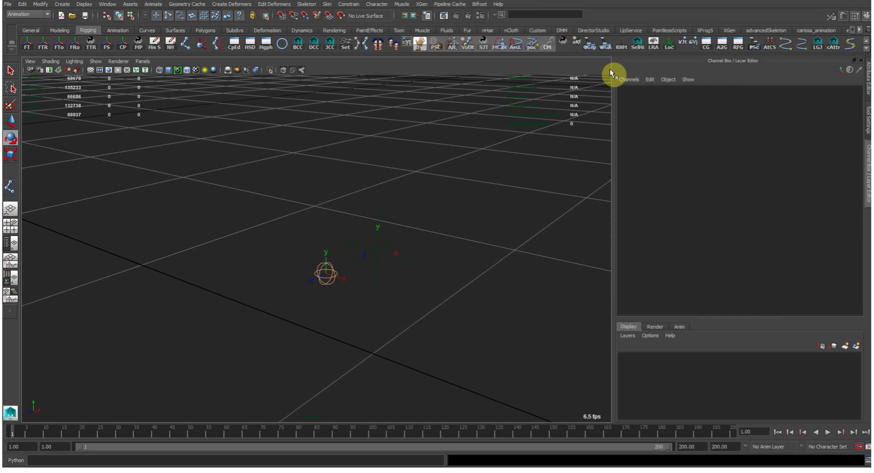
Create a NURBS circle, snap it to the joint, and rotate it upright around X to surround the joint
{"action": "left_click", "coordinate": [286, 44]}
{"action": "left_click_drag", "start_coordinate": [462, 238], "coordinate": [469, 241]}
{"action": "key", "text": "w"}
{"action": "key", "text": "v"}
{"action": "middle_click_drag", "start_coordinate": [375, 273], "coordinate": [344, 275]}
{"action": "key", "text": "e"}
{"action": "left_click_drag", "start_coordinate": [316, 247], "coordinate": [296, 298]}
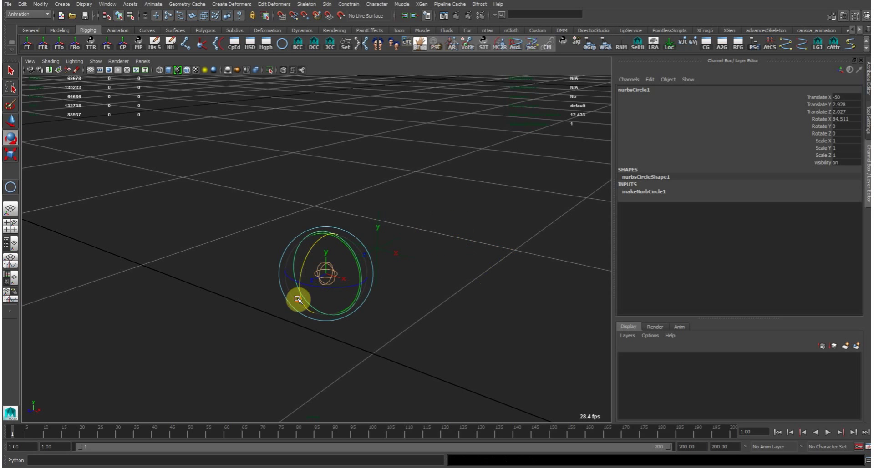
Freeze the circle's transformations and delete its construction history
{"action": "key", "text": "w"}
{"action": "left_click", "coordinate": [26, 45]}
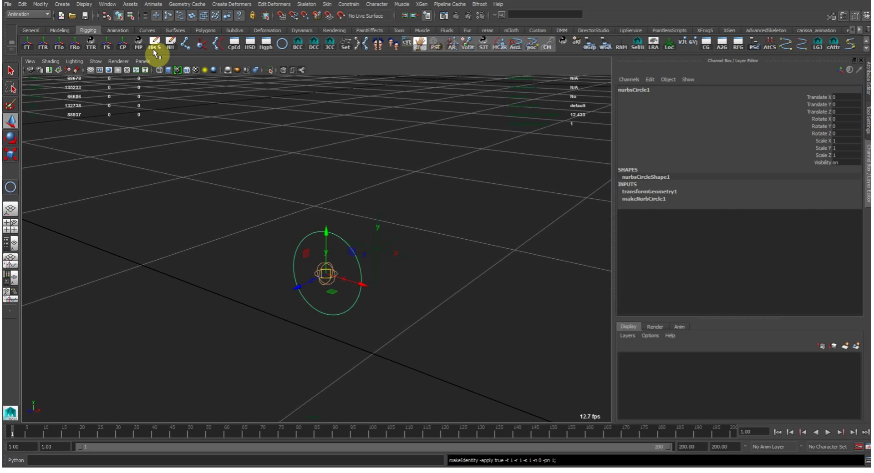
{"action": "left_click_drag", "start_coordinate": [294, 204], "coordinate": [361, 248], "text": "alt"}
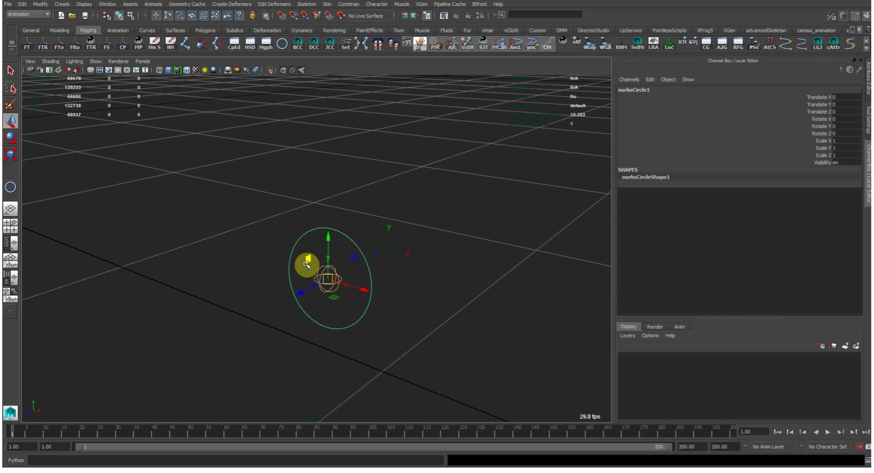
{"action": "scroll", "coordinate": [109, 41], "scroll_direction": "down", "scroll_amount": 1}
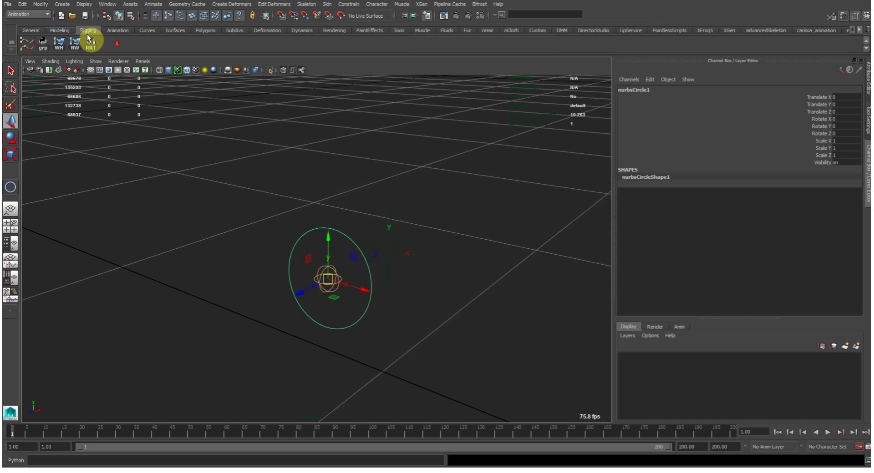
Group the circle and parent the group under the locator
{"action": "left_click", "coordinate": [45, 46]}
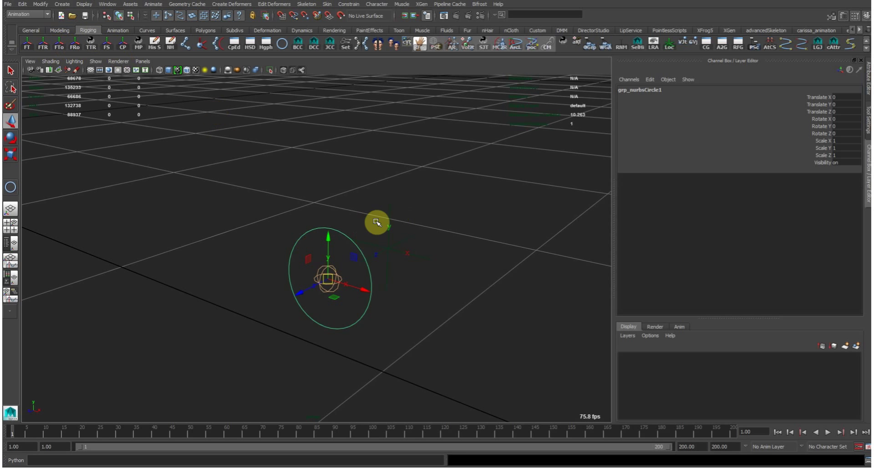
{"action": "mouse_move", "coordinate": [378, 217]}
{"action": "left_mouse_down", "text": "shift"}
{"action": "mouse_move", "coordinate": [460, 212]}
{"action": "mouse_move", "coordinate": [367, 224]}
{"action": "left_mouse_up", "text": "shift"}
{"action": "key", "text": "p"}
Try rotating the locator to check that the circle follows it, then undo the rotation
{"action": "left_click", "coordinate": [389, 248]}
{"action": "key", "text": "e"}
{"action": "left_click_drag", "start_coordinate": [392, 249], "coordinate": [372, 230]}
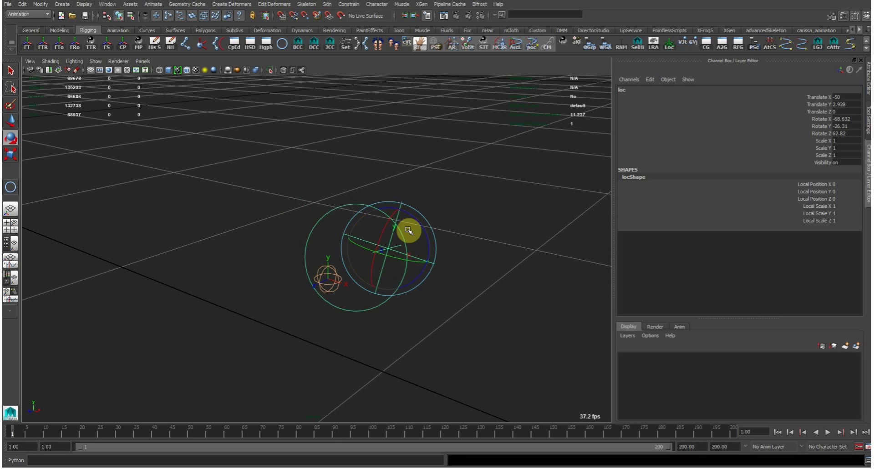
{"action": "key", "text": "ctrl+z"}
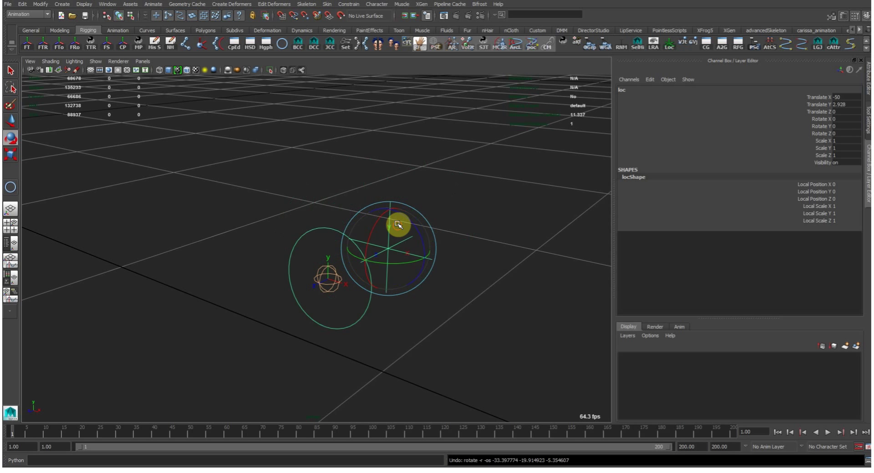
Try moving the circle slightly along Y, then undo the move
{"action": "left_click_drag", "start_coordinate": [395, 225], "coordinate": [368, 265], "text": "alt"}
{"action": "left_click", "coordinate": [370, 301]}
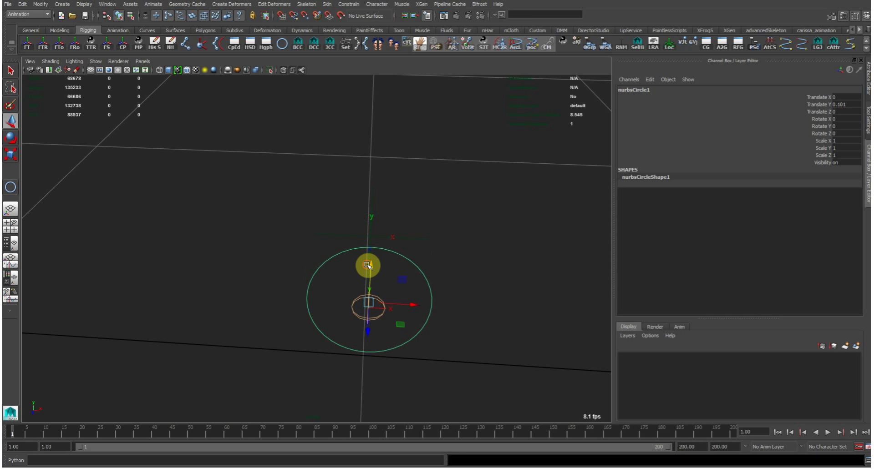
{"action": "key", "text": "ctrl+z"}
Try rotating the parent locator to about -34.9, -43.0 and 41.5 degrees in X, Y and Z
{"action": "left_click", "coordinate": [389, 230]}
{"action": "key", "text": "e"}
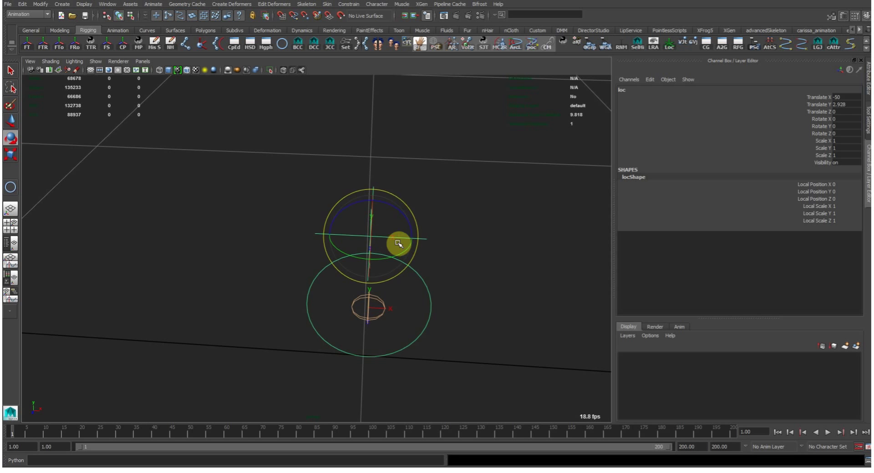
{"action": "left_click_drag", "start_coordinate": [404, 248], "coordinate": [370, 237]}
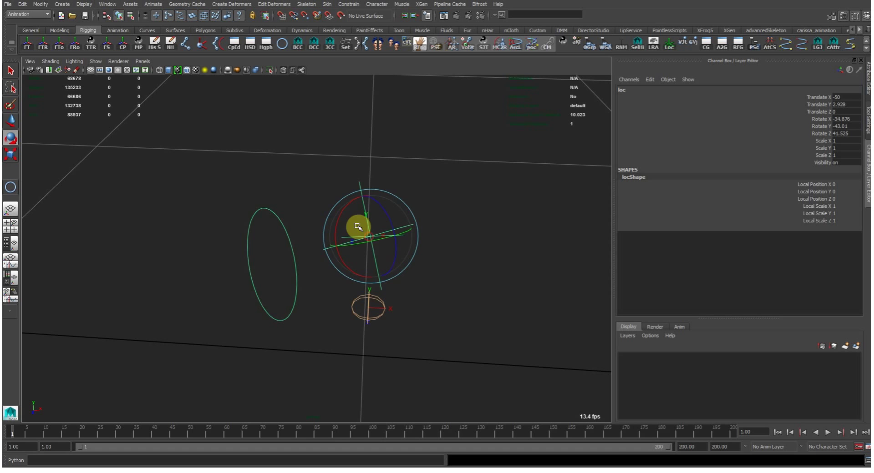
{"action": "key", "text": "w"}
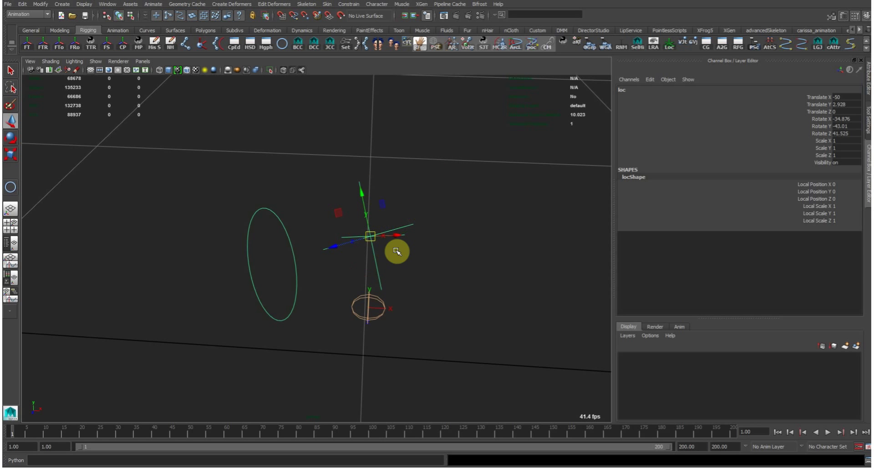
Try moving the circle off its zeroed position, then undo the move and the locator's rotation
{"action": "left_click", "coordinate": [368, 296]}
{"action": "left_click_drag", "start_coordinate": [313, 242], "coordinate": [322, 220]}
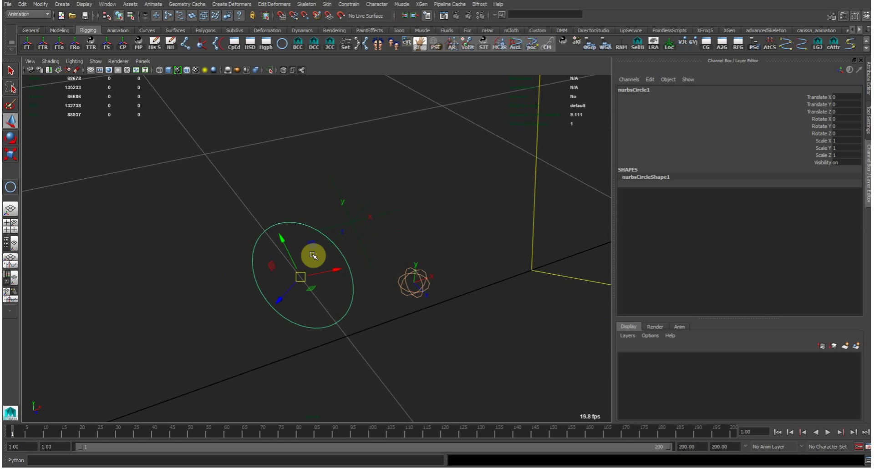
{"action": "mouse_move", "coordinate": [334, 247]}
{"action": "middle_mouse_down"}
{"action": "mouse_move", "coordinate": [389, 252]}
{"action": "mouse_move", "coordinate": [349, 246]}
{"action": "middle_mouse_up"}
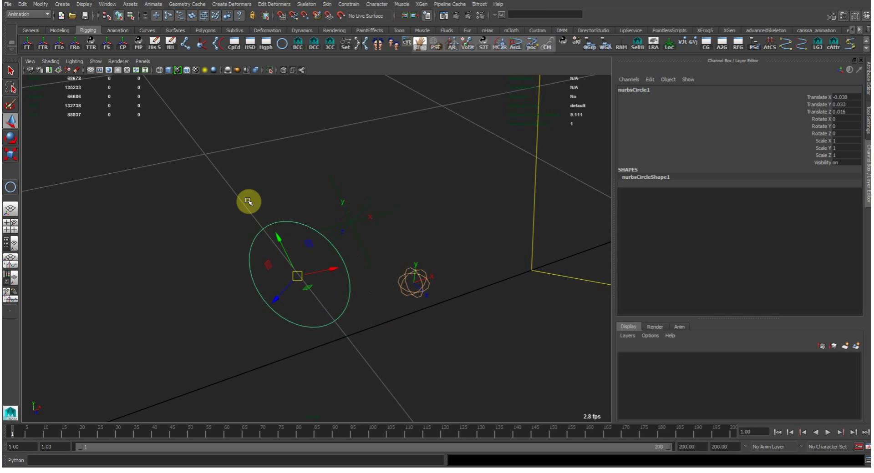
{"action": "key", "text": "ctrl+z"}
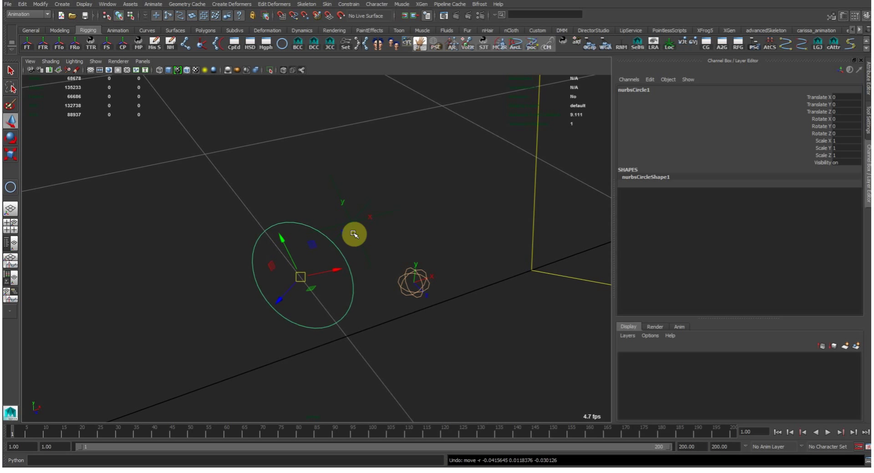
{"action": "left_click_drag", "start_coordinate": [397, 280], "coordinate": [381, 284], "text": "alt"}
{"action": "left_click", "coordinate": [366, 229]}
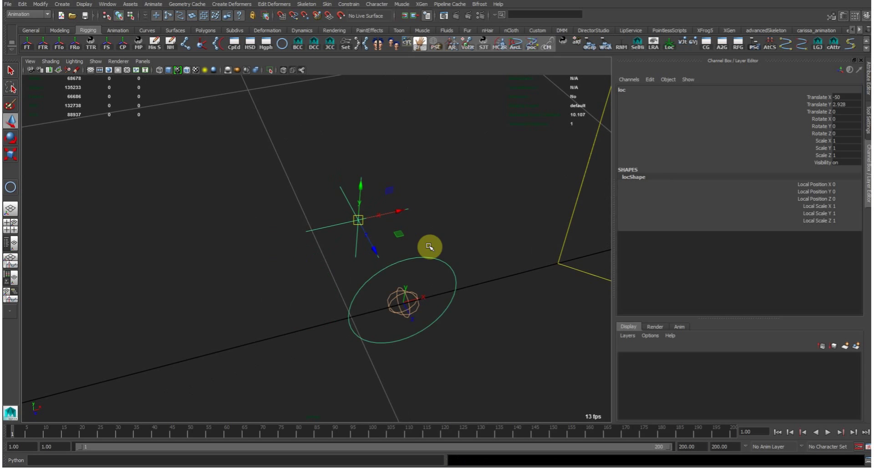
Create a null at the joint's position and place it inside a new group
{"action": "left_click_drag", "start_coordinate": [435, 243], "coordinate": [433, 269], "text": "alt"}
{"action": "left_click", "coordinate": [420, 316]}
{"action": "left_click_drag", "start_coordinate": [420, 316], "coordinate": [337, 289], "text": "alt"}
{"action": "left_click", "coordinate": [337, 288]}
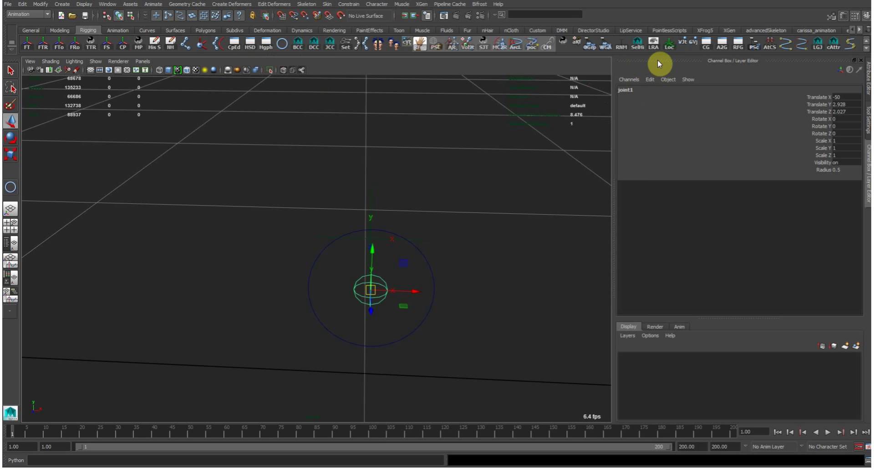
{"action": "left_click", "coordinate": [667, 45]}
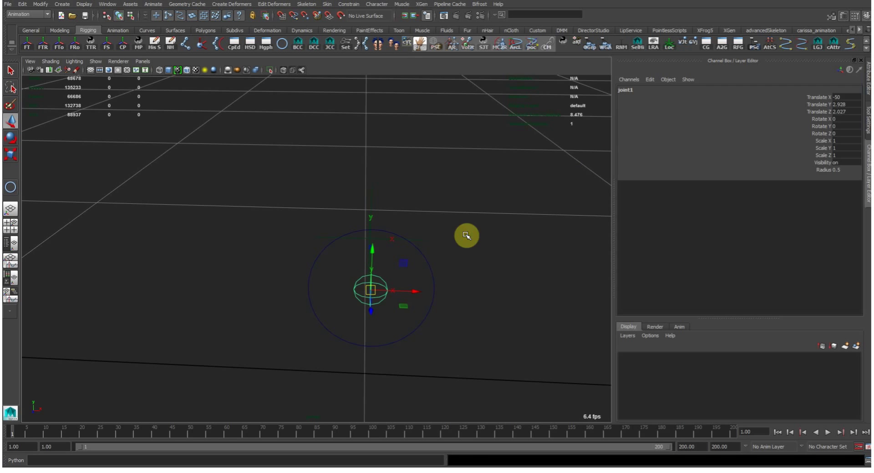
{"action": "left_click_drag", "start_coordinate": [415, 237], "coordinate": [382, 279], "text": "alt"}
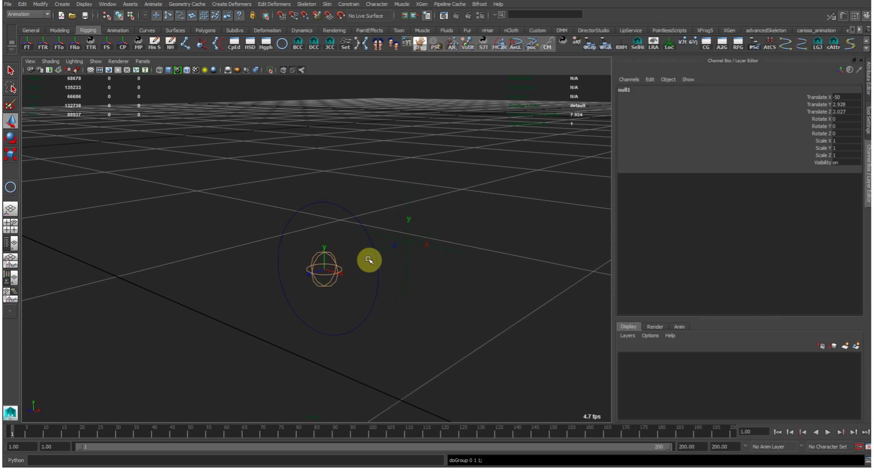
{"action": "key", "text": "f"}
{"action": "scroll", "coordinate": [395, 218], "scroll_direction": "down", "scroll_amount": 3}
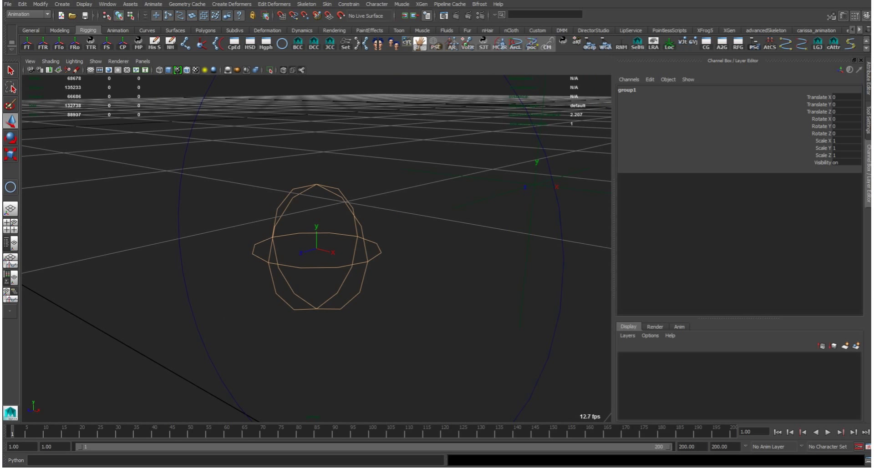
Open the Outliner, expand group1 and select null1 to check its transform against the joint
{"action": "left_click_drag", "start_coordinate": [873, 163], "coordinate": [121, 122]}
{"action": "middle_click_drag", "start_coordinate": [299, 208], "coordinate": [342, 207], "text": "alt"}
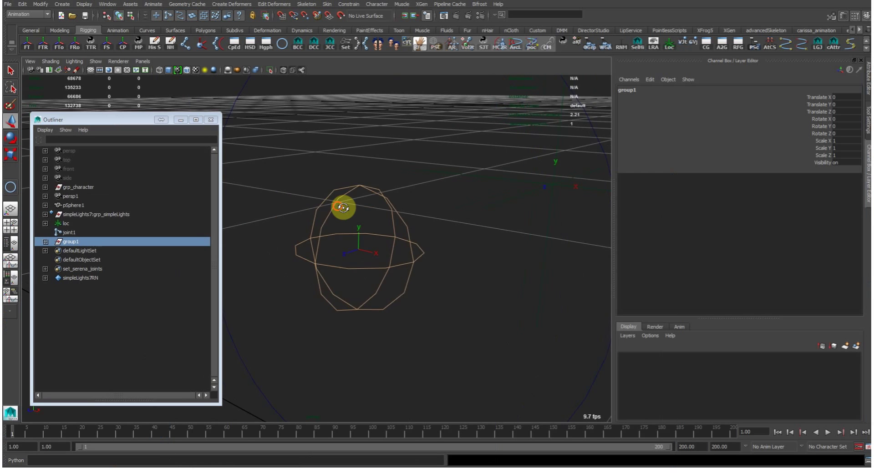
{"action": "left_click_drag", "start_coordinate": [343, 207], "coordinate": [359, 222], "text": "alt"}
{"action": "right_click_drag", "start_coordinate": [360, 222], "coordinate": [329, 219], "text": "alt"}
{"action": "left_click_drag", "start_coordinate": [329, 219], "coordinate": [340, 214], "text": "alt"}
{"action": "left_click", "coordinate": [45, 242]}
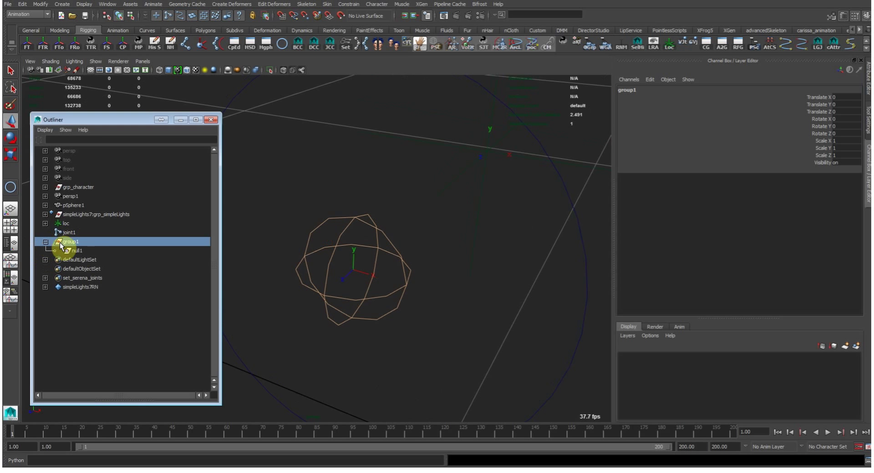
{"action": "left_click", "coordinate": [83, 251]}
{"action": "left_click", "coordinate": [367, 265]}
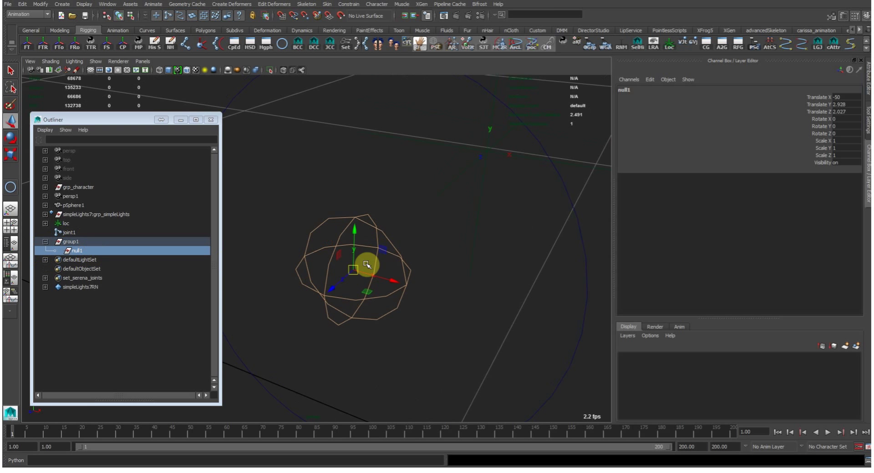
Parent joint1 under group1 and delete null1, leaving group1 selected
{"action": "left_click", "coordinate": [305, 236]}
{"action": "middle_click_drag", "start_coordinate": [99, 234], "coordinate": [104, 243]}
{"action": "left_click", "coordinate": [91, 242]}
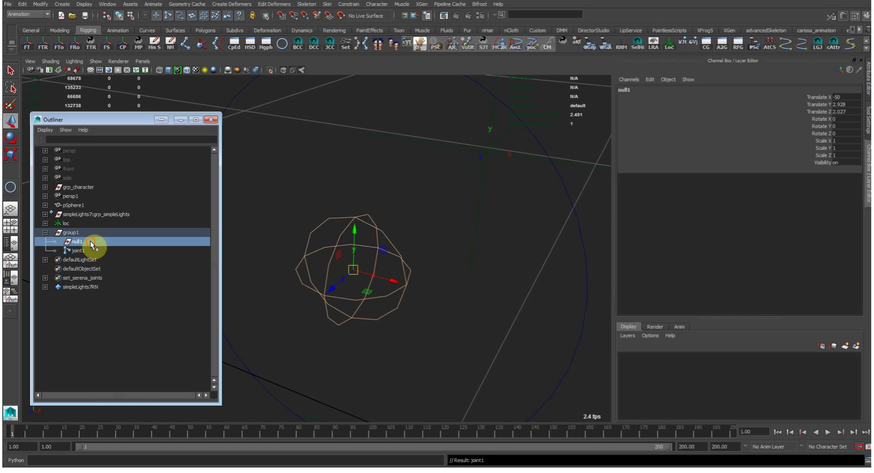
{"action": "key", "text": "Delete"}
{"action": "left_click", "coordinate": [85, 233]}
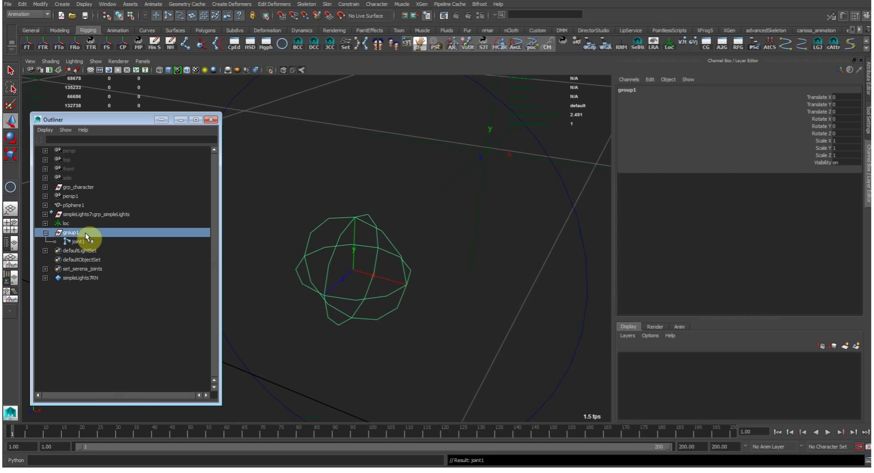
Open the Connection Editor with the circle control as the output object and group1 as the input object
{"action": "right_click_drag", "start_coordinate": [431, 206], "coordinate": [323, 163], "text": "alt"}
{"action": "middle_click_drag", "start_coordinate": [322, 163], "coordinate": [345, 196], "text": "alt"}
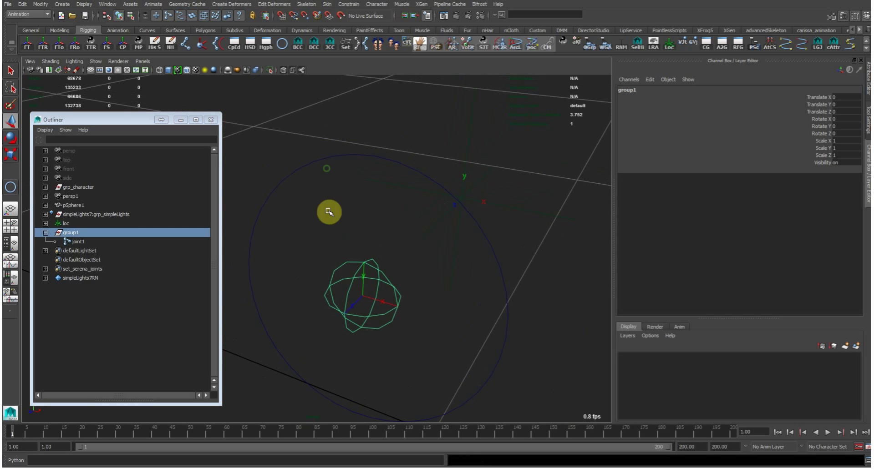
{"action": "left_click", "coordinate": [342, 153]}
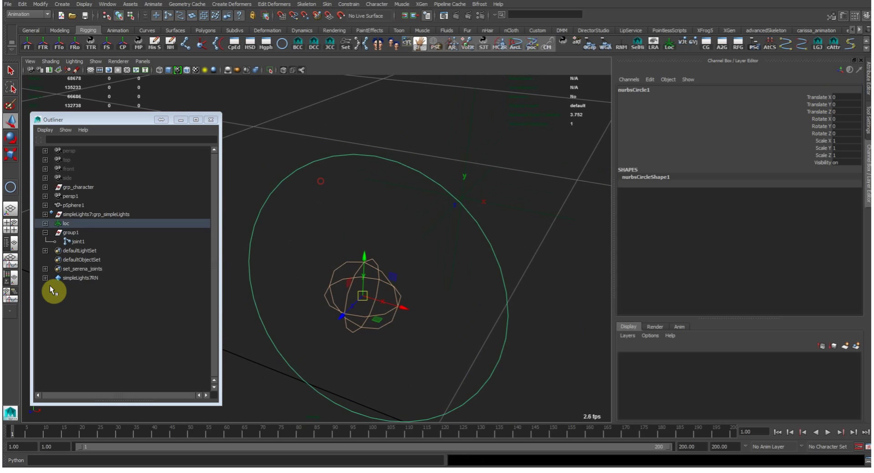
{"action": "left_click", "coordinate": [80, 232]}
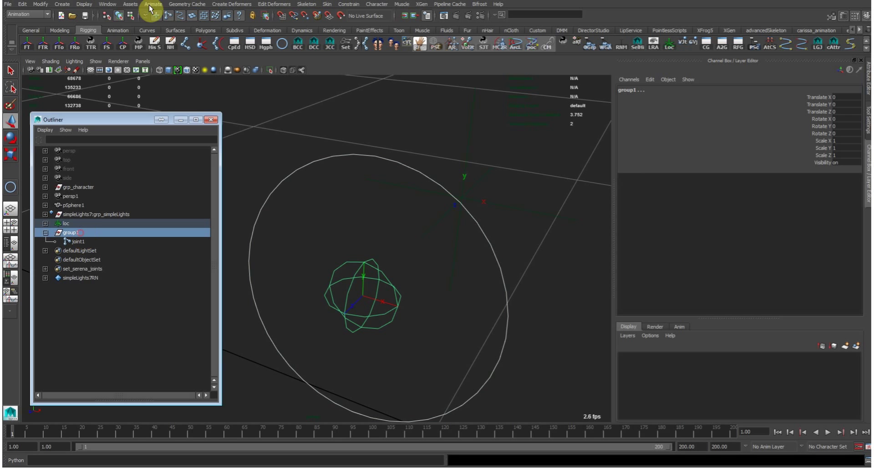
{"action": "left_click", "coordinate": [128, 4]}
{"action": "mouse_move", "coordinate": [152, 17]}
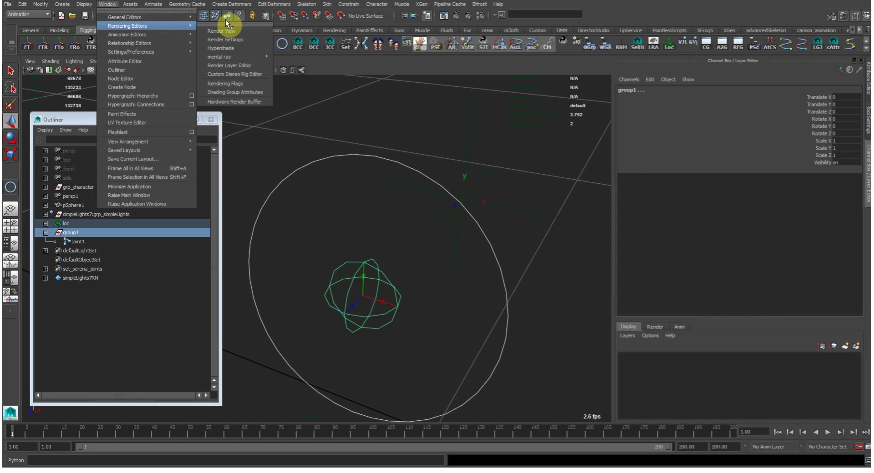
{"action": "left_click", "coordinate": [228, 39]}
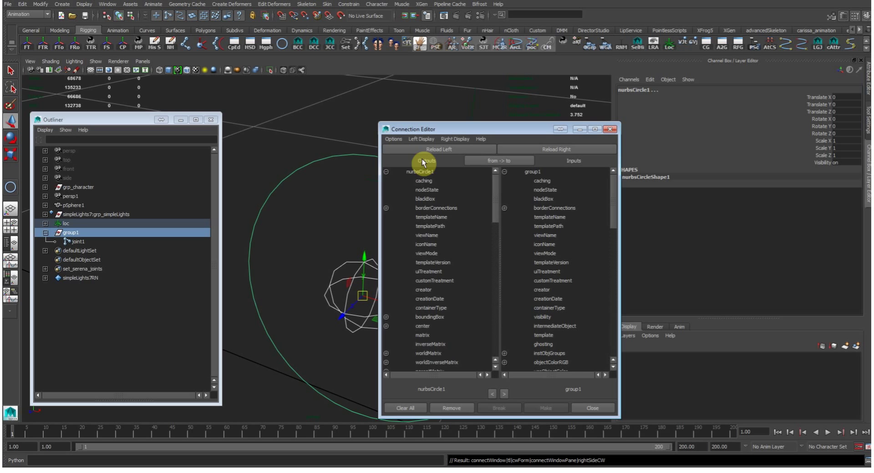
Connect the circle's translate output to group1's translate input and close the Connection Editor
{"action": "scroll", "coordinate": [437, 237], "scroll_direction": "down", "scroll_amount": 10}
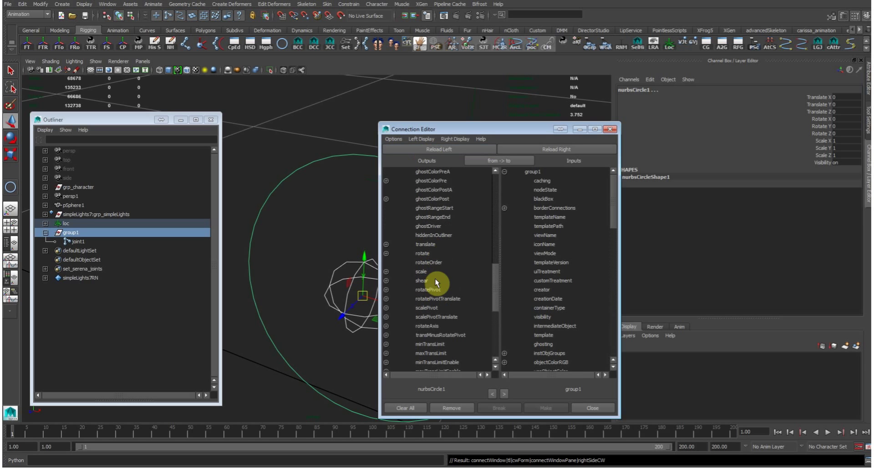
{"action": "left_click", "coordinate": [446, 253]}
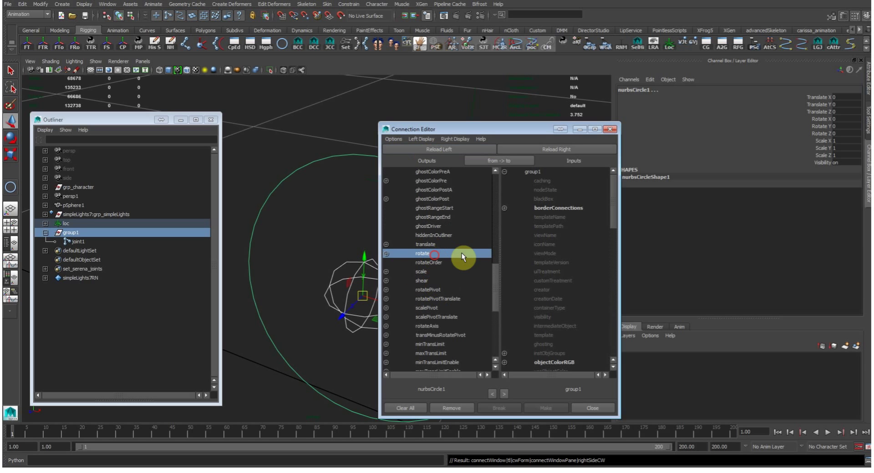
{"action": "left_click", "coordinate": [440, 244]}
{"action": "scroll", "coordinate": [534, 247], "scroll_direction": "down", "scroll_amount": 10}
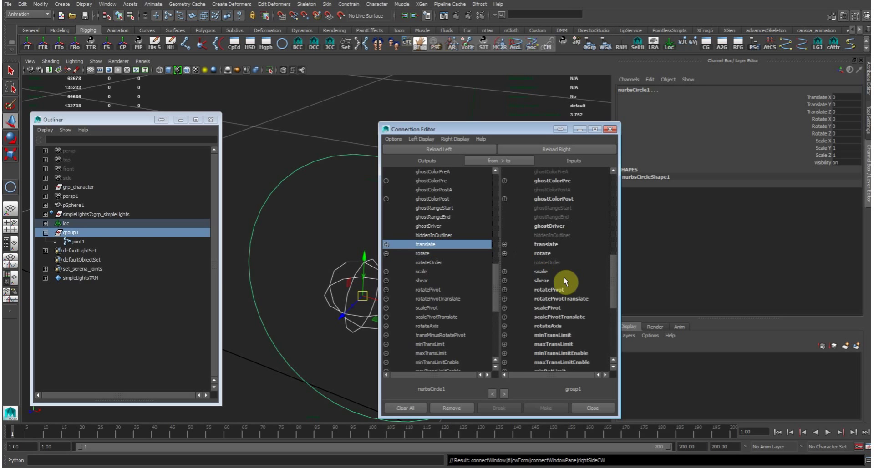
{"action": "left_click", "coordinate": [546, 245]}
{"action": "left_click", "coordinate": [610, 128]}
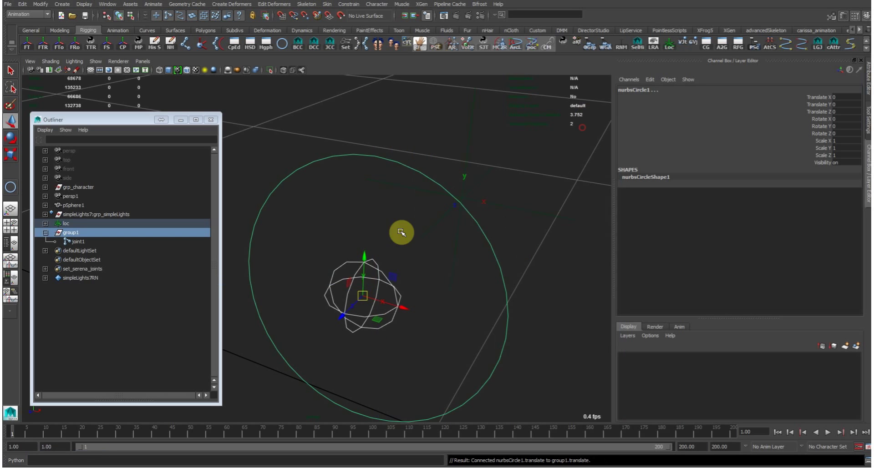
Try rotating the locator to about -27.7, -21.5 and 40.0 degrees in X, Y and Z
{"action": "left_click", "coordinate": [406, 187]}
{"action": "right_click_drag", "start_coordinate": [439, 134], "coordinate": [356, 159], "text": "alt"}
{"action": "key", "text": "e"}
{"action": "left_click_drag", "start_coordinate": [418, 212], "coordinate": [395, 194]}
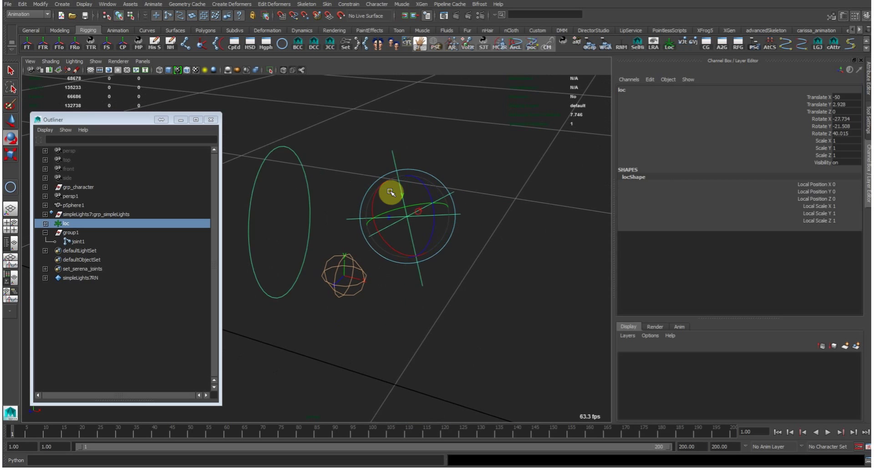
Try moving the circle about 0.27 along Y to test the joint's response, then undo the move and the locator's rotation
{"action": "left_click", "coordinate": [322, 189]}
{"action": "key", "text": "w"}
{"action": "left_click_drag", "start_coordinate": [275, 190], "coordinate": [271, 169]}
{"action": "left_click_drag", "start_coordinate": [282, 220], "coordinate": [374, 202], "text": "alt"}
{"action": "middle_click_drag", "start_coordinate": [385, 221], "coordinate": [370, 246]}
{"action": "left_click_drag", "start_coordinate": [371, 245], "coordinate": [389, 254], "text": "alt"}
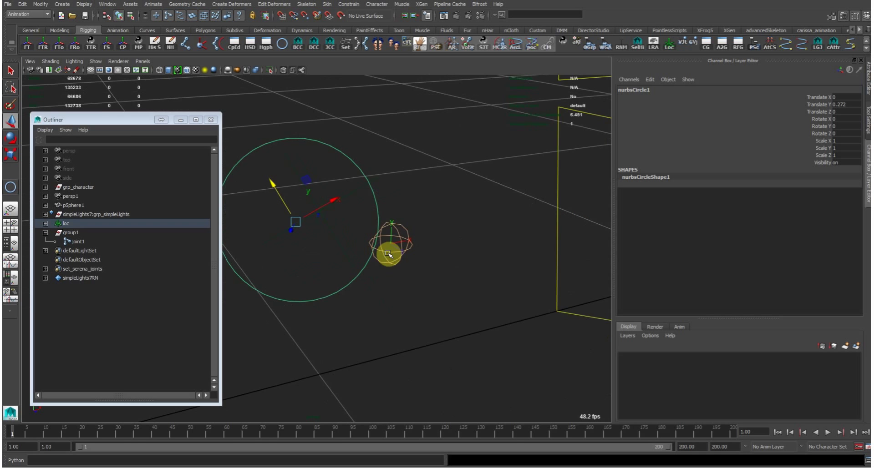
{"action": "left_click_drag", "start_coordinate": [429, 229], "coordinate": [387, 219], "text": "alt"}
{"action": "key", "text": "ctrl+z"}
{"action": "key", "text": "ctrl+z"}
{"action": "key", "text": "ctrl+z"}
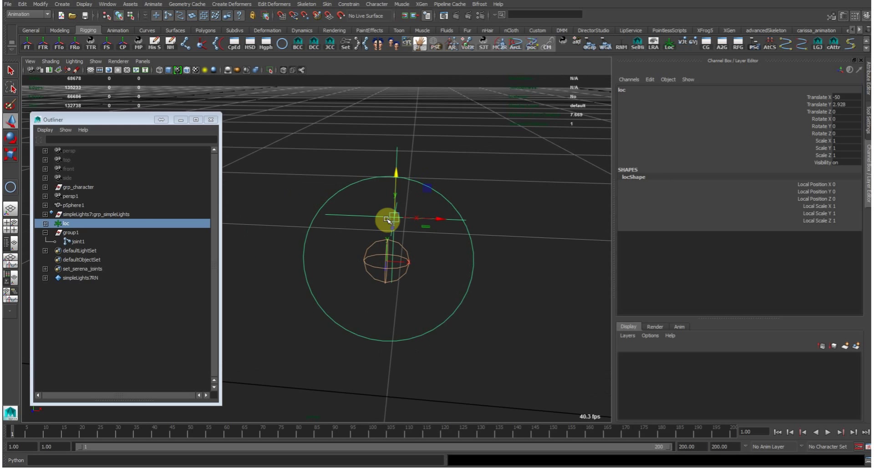
Expand loc and grp_nurbsCircle1 in the Outliner to inspect the circle's parent group
{"action": "left_click", "coordinate": [45, 224]}
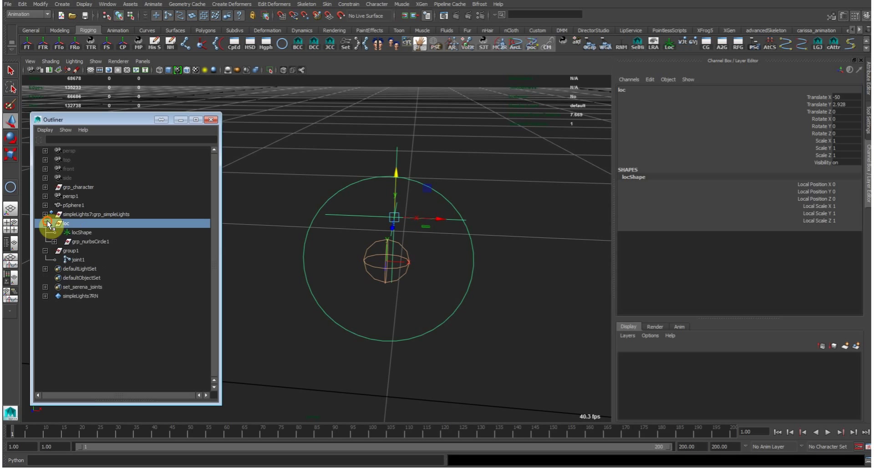
{"action": "left_click", "coordinate": [63, 241]}
{"action": "left_click", "coordinate": [55, 242]}
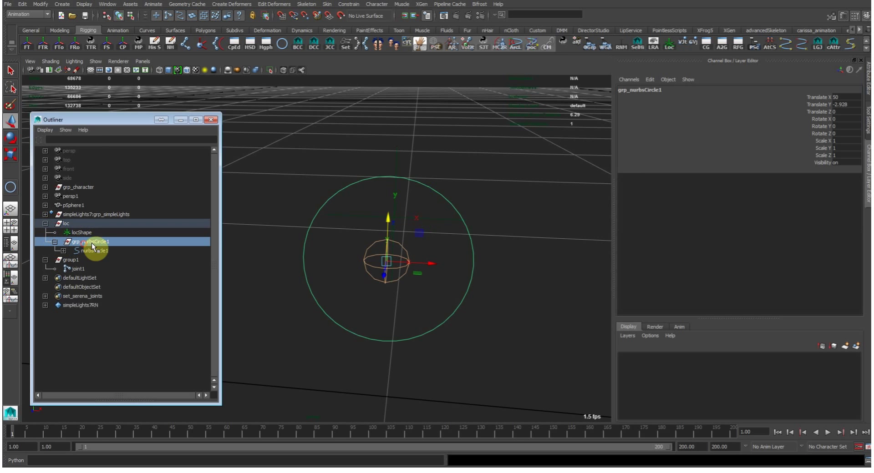
Examine the joints and controls on the character's face
{"action": "right_click_drag", "start_coordinate": [491, 233], "coordinate": [423, 182], "text": "alt"}
{"action": "middle_click_drag", "start_coordinate": [429, 160], "coordinate": [404, 331], "text": "alt"}
{"action": "right_click_drag", "start_coordinate": [531, 224], "coordinate": [459, 179], "text": "alt"}
{"action": "middle_click_drag", "start_coordinate": [459, 177], "coordinate": [424, 409], "text": "alt"}
{"action": "middle_click_drag", "start_coordinate": [590, 149], "coordinate": [580, 166], "text": "alt"}
{"action": "right_click_drag", "start_coordinate": [579, 166], "coordinate": [478, 149], "text": "alt"}
{"action": "middle_click_drag", "start_coordinate": [478, 149], "coordinate": [486, 318], "text": "alt"}
{"action": "right_click_drag", "start_coordinate": [485, 318], "coordinate": [489, 300], "text": "alt"}
{"action": "left_click_drag", "start_coordinate": [488, 299], "coordinate": [462, 300], "text": "alt"}
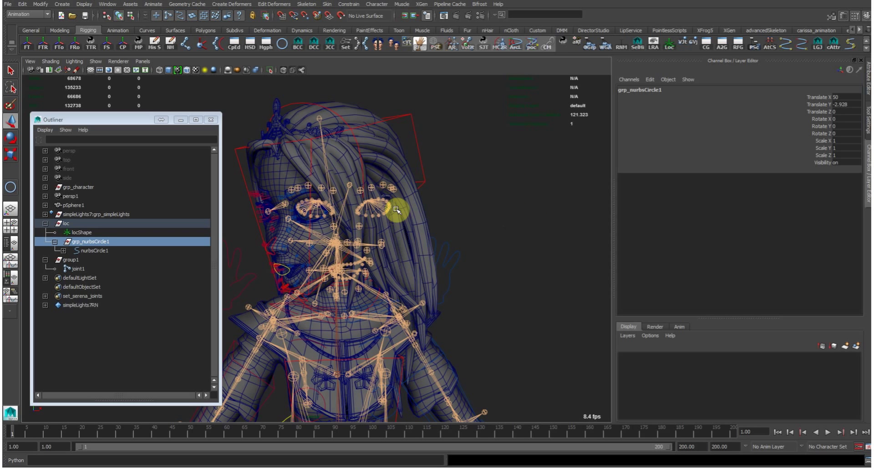
{"action": "left_click_drag", "start_coordinate": [384, 216], "coordinate": [425, 210], "text": "alt"}
{"action": "middle_click_drag", "start_coordinate": [425, 211], "coordinate": [414, 289], "text": "alt"}
{"action": "right_click_drag", "start_coordinate": [415, 289], "coordinate": [464, 279], "text": "alt"}
{"action": "mouse_move", "coordinate": [465, 279]}
{"action": "middle_mouse_down", "text": "alt"}
{"action": "mouse_move", "coordinate": [487, 264]}
{"action": "mouse_move", "coordinate": [468, 268]}
{"action": "middle_mouse_up", "text": "alt"}
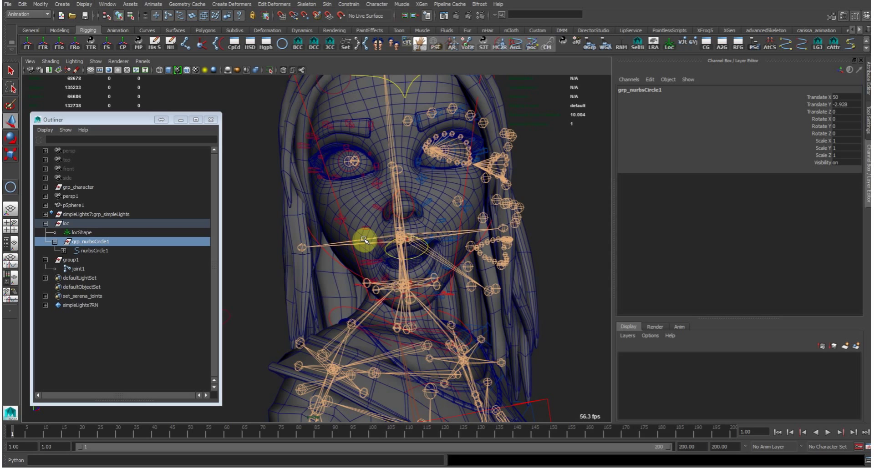
Select the right cheek control cc_r_cheekC and its group grp_anim_cc_r_cheekC to inspect their channels
{"action": "left_click", "coordinate": [366, 262]}
{"action": "right_click_drag", "start_coordinate": [370, 259], "coordinate": [343, 247], "text": "alt"}
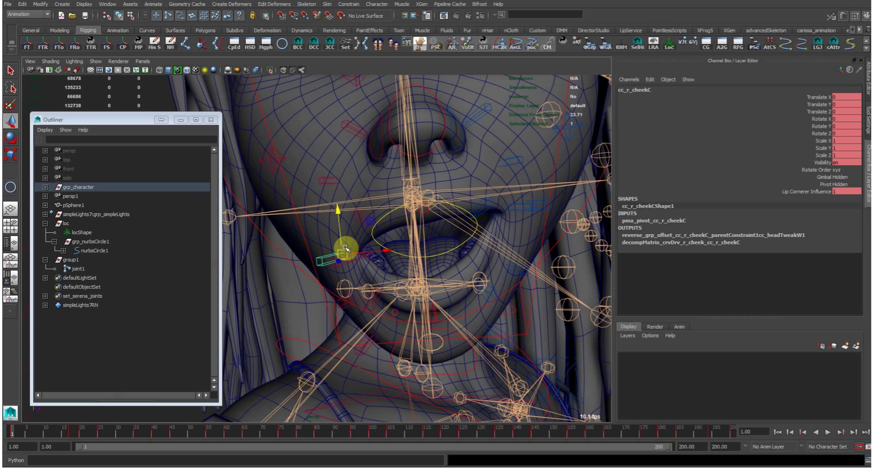
{"action": "key", "text": "Down"}
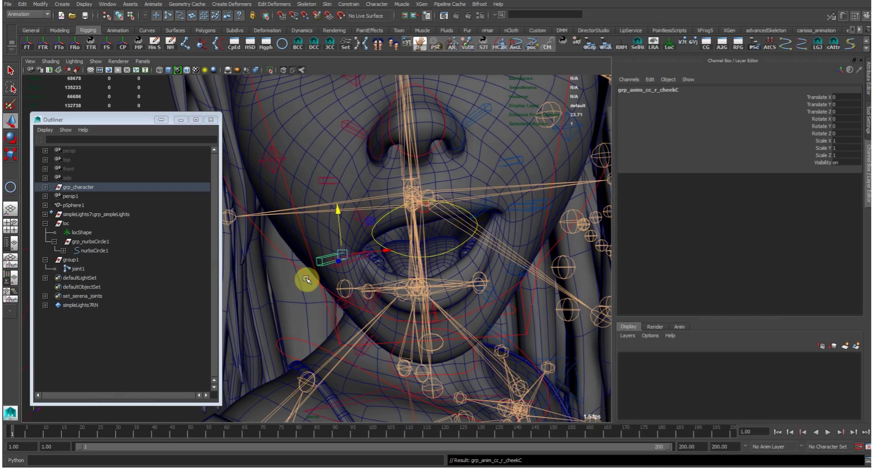
{"action": "right_click_drag", "start_coordinate": [593, 112], "coordinate": [435, 148], "text": "alt"}
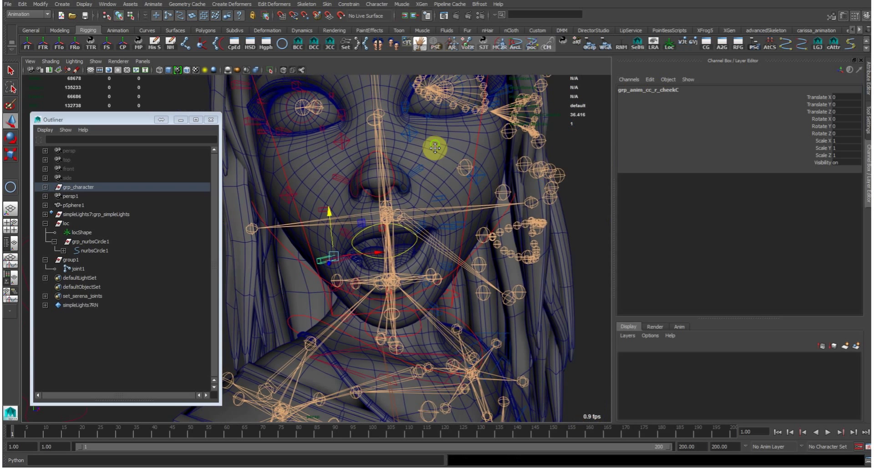
{"action": "middle_click_drag", "start_coordinate": [435, 148], "coordinate": [436, 162], "text": "alt"}
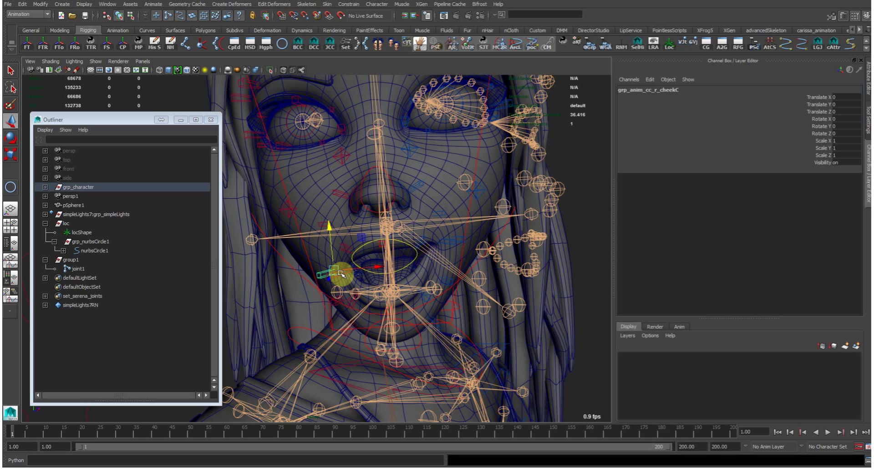
{"action": "left_click_drag", "start_coordinate": [343, 287], "coordinate": [515, 222], "text": "alt"}
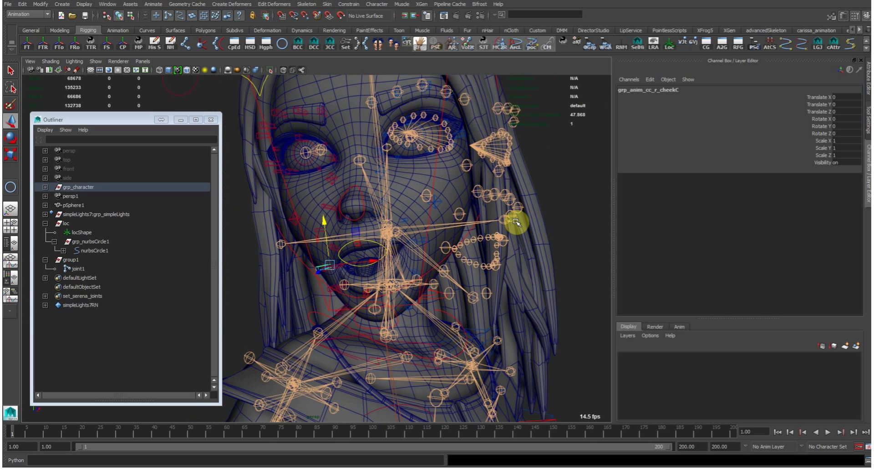
Go back to the demonstration setup, select the circle control and frame it
{"action": "right_click_drag", "start_coordinate": [488, 189], "coordinate": [333, 203], "text": "alt"}
{"action": "middle_click_drag", "start_coordinate": [330, 373], "coordinate": [401, 105], "text": "alt"}
{"action": "middle_click_drag", "start_coordinate": [349, 263], "coordinate": [207, 431], "text": "alt"}
{"action": "middle_click_drag", "start_coordinate": [357, 162], "coordinate": [356, 322], "text": "alt"}
{"action": "middle_click_drag", "start_coordinate": [349, 280], "coordinate": [389, 84], "text": "alt"}
{"action": "middle_click_drag", "start_coordinate": [319, 354], "coordinate": [346, 264], "text": "alt"}
{"action": "left_click_drag", "start_coordinate": [483, 181], "coordinate": [463, 296], "text": "alt"}
{"action": "left_click", "coordinate": [430, 359]}
{"action": "key", "text": "f"}
{"action": "left_click_drag", "start_coordinate": [357, 273], "coordinate": [441, 244], "text": "alt"}
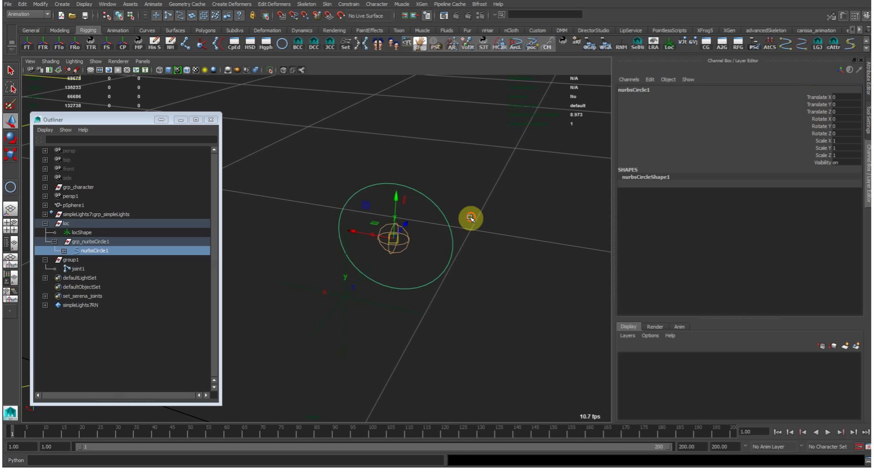
Compare the channel values of the joint's parent group, the circle and grp_nurbsCircle1, ending with the circle selected
{"action": "left_click", "coordinate": [408, 246]}
{"action": "key", "text": "Up"}
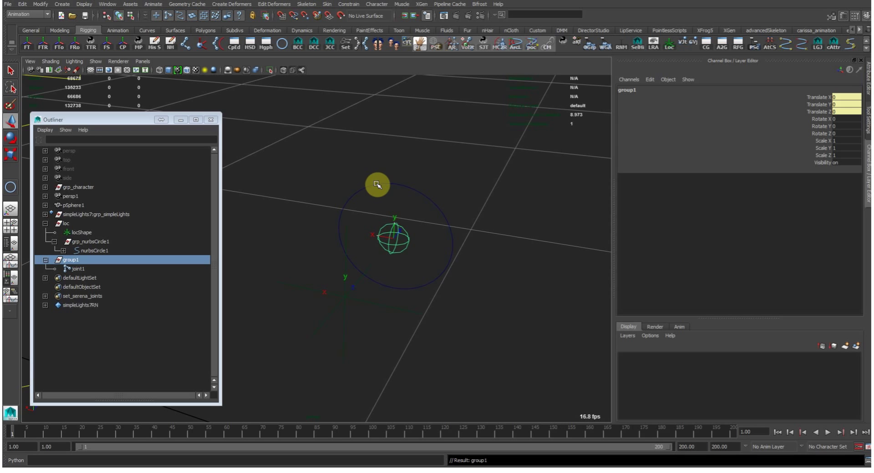
{"action": "left_click", "coordinate": [397, 233]}
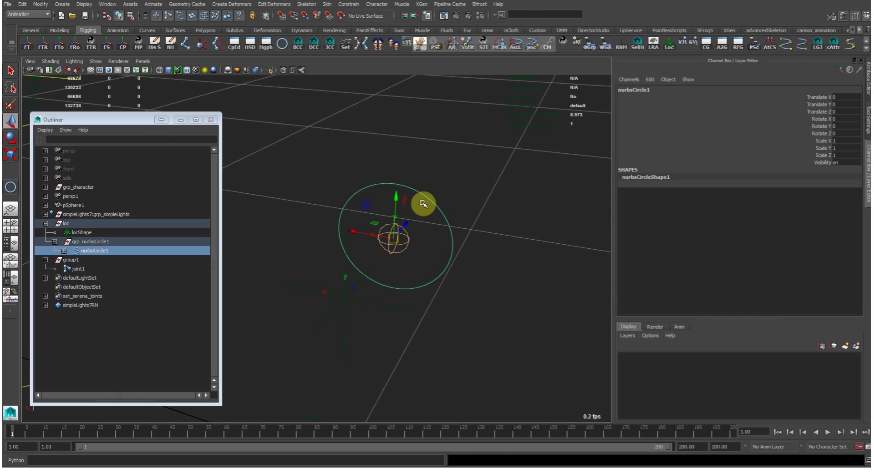
{"action": "key", "text": "Up"}
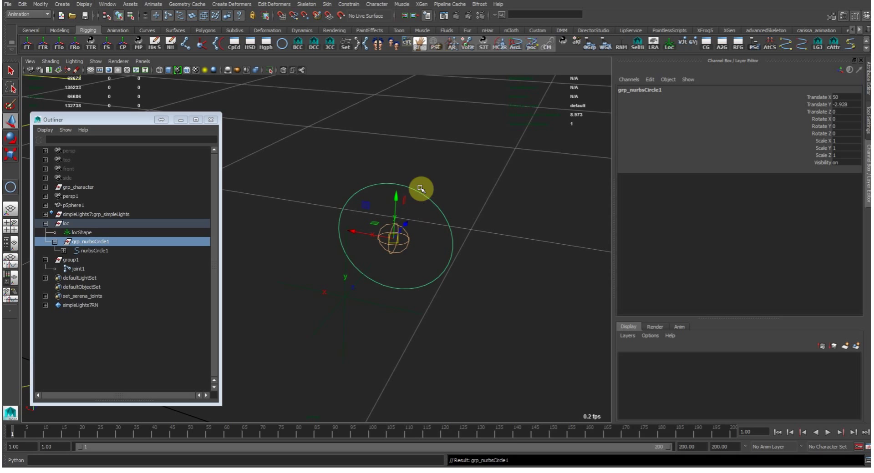
{"action": "left_click", "coordinate": [412, 231]}
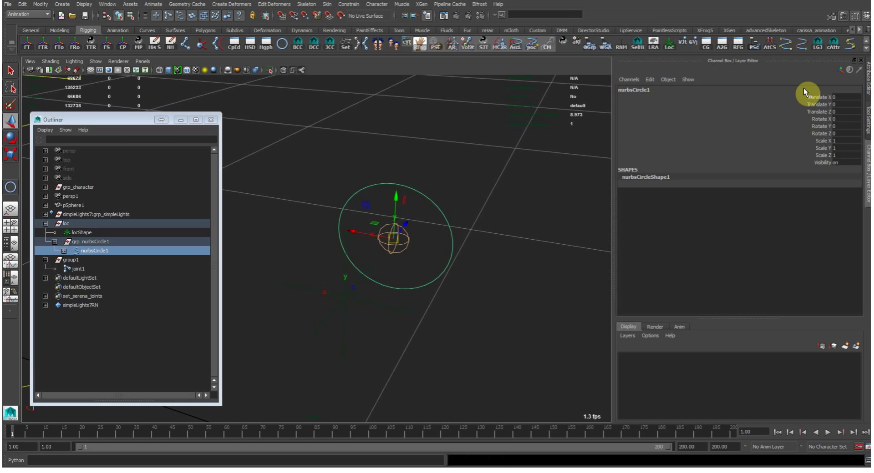
{"action": "left_click_drag", "start_coordinate": [503, 201], "coordinate": [443, 232]}
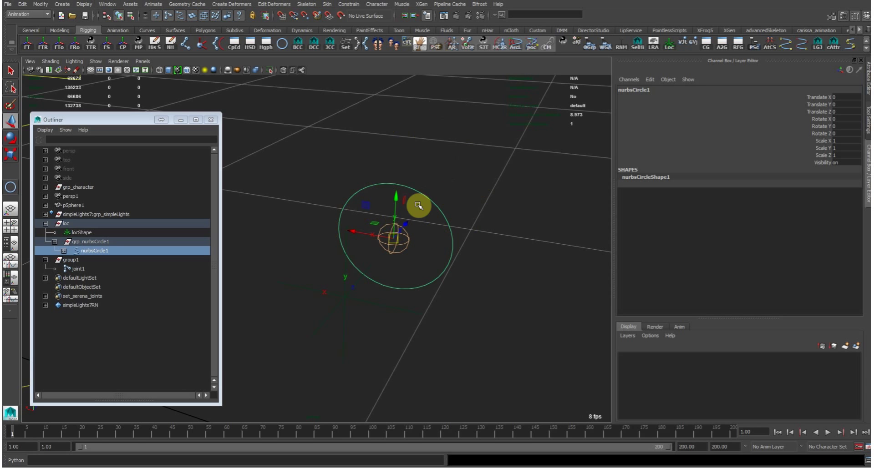
{"action": "left_click", "coordinate": [404, 235]}
{"action": "left_click", "coordinate": [445, 206]}
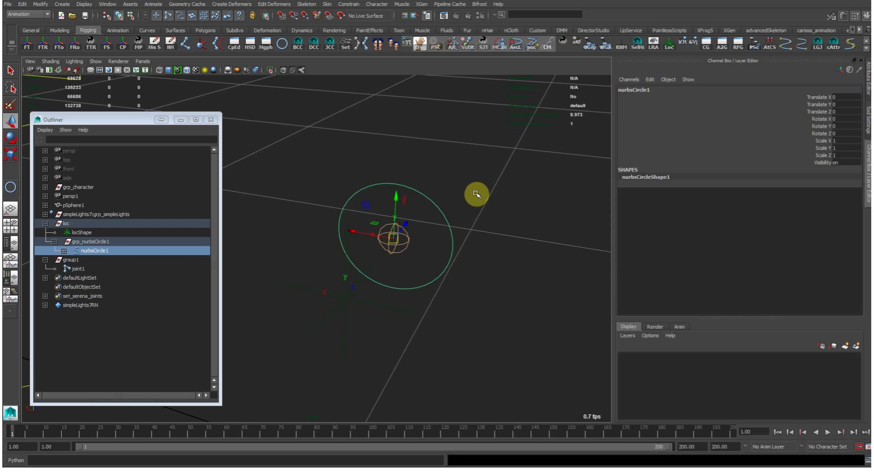
Break the connections on Translate X, Y and Z of group1, the parent group of joint1, and clear the selection
{"action": "left_click", "coordinate": [407, 239]}
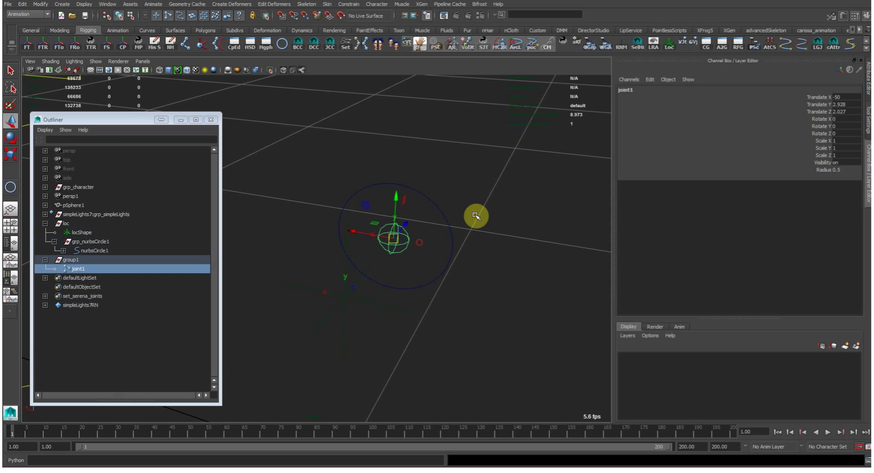
{"action": "key", "text": "Up"}
{"action": "mouse_move", "coordinate": [824, 112]}
{"action": "left_mouse_down"}
{"action": "mouse_move", "coordinate": [829, 104]}
{"action": "mouse_move", "coordinate": [818, 97]}
{"action": "mouse_move", "coordinate": [819, 110]}
{"action": "left_mouse_up"}
{"action": "right_click", "coordinate": [819, 110]}
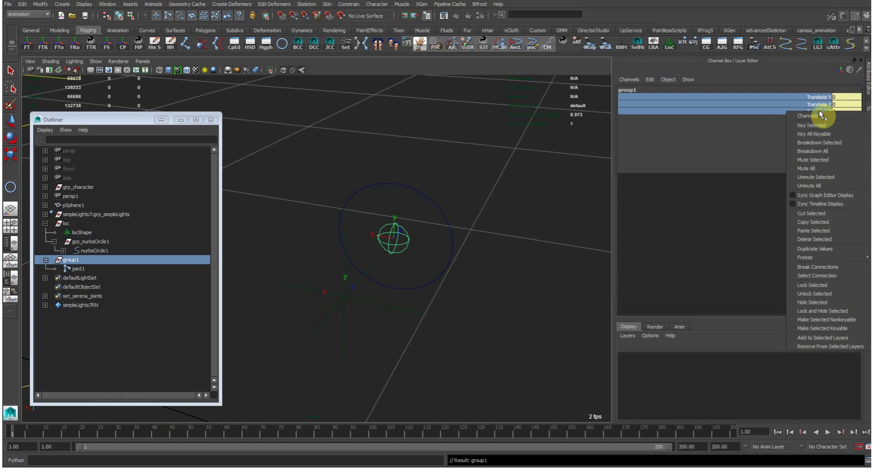
{"action": "left_click", "coordinate": [818, 266]}
{"action": "left_click", "coordinate": [500, 292]}
Check the channel values of the circle control nurbsCircle1 and of the joint's parent group group1
{"action": "left_click", "coordinate": [98, 252]}
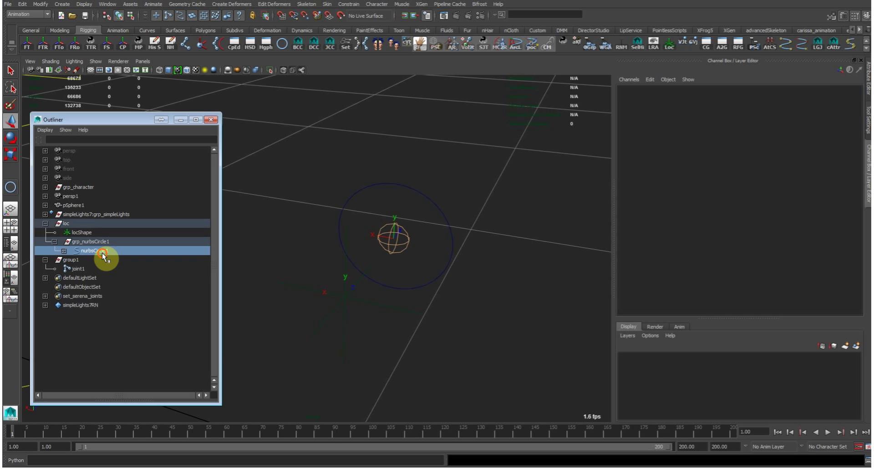
{"action": "left_click_drag", "start_coordinate": [276, 258], "coordinate": [373, 211], "text": "alt"}
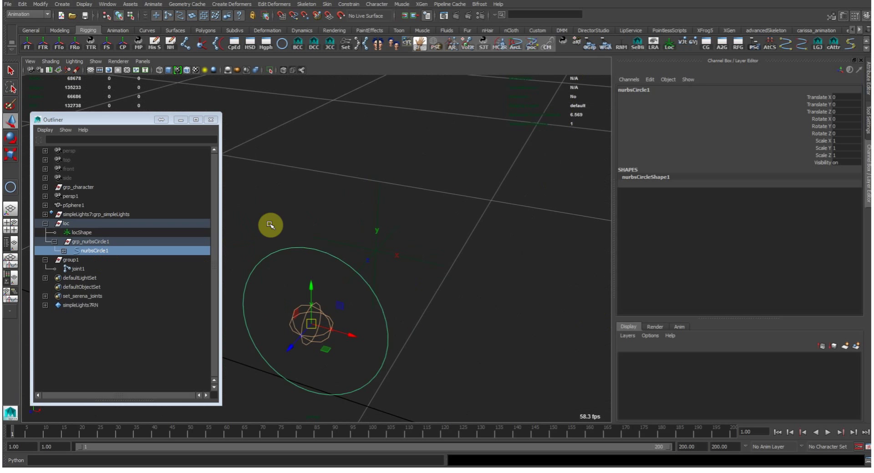
{"action": "left_click", "coordinate": [136, 260]}
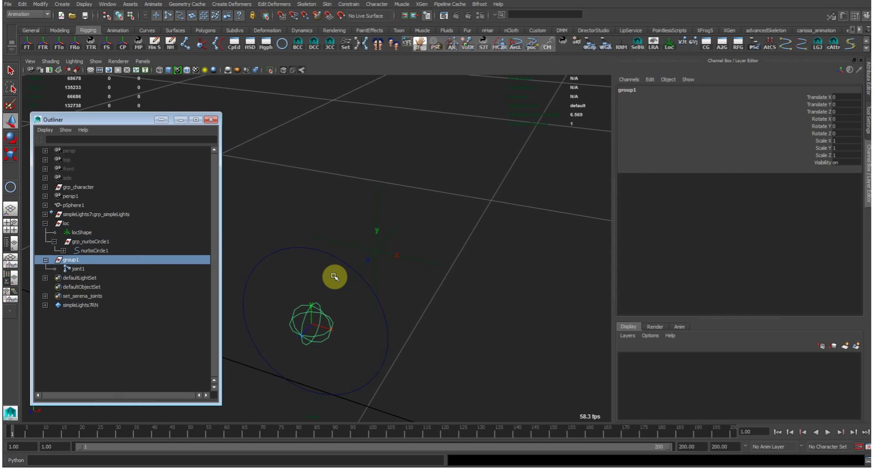
Parent constrain group1 to the locator loc with Maintain offset on and all translate and rotate axes
{"action": "left_click_drag", "start_coordinate": [349, 215], "coordinate": [325, 244]}
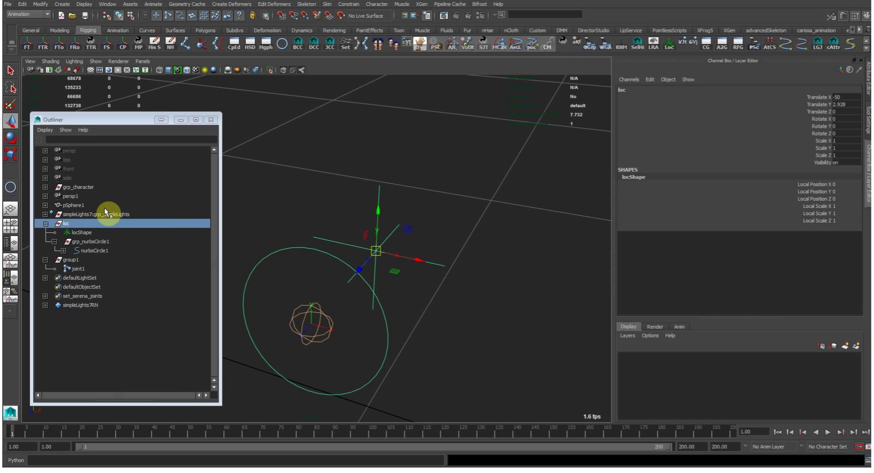
{"action": "left_click", "coordinate": [71, 261], "text": "ctrl"}
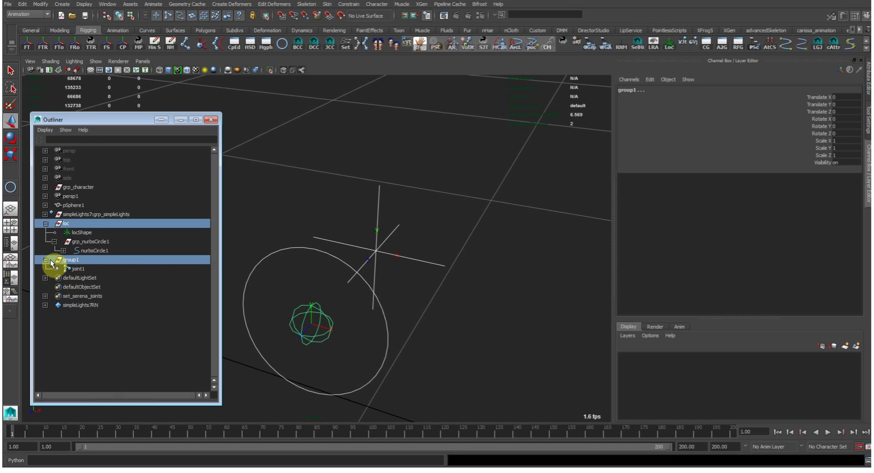
{"action": "left_click", "coordinate": [354, 5]}
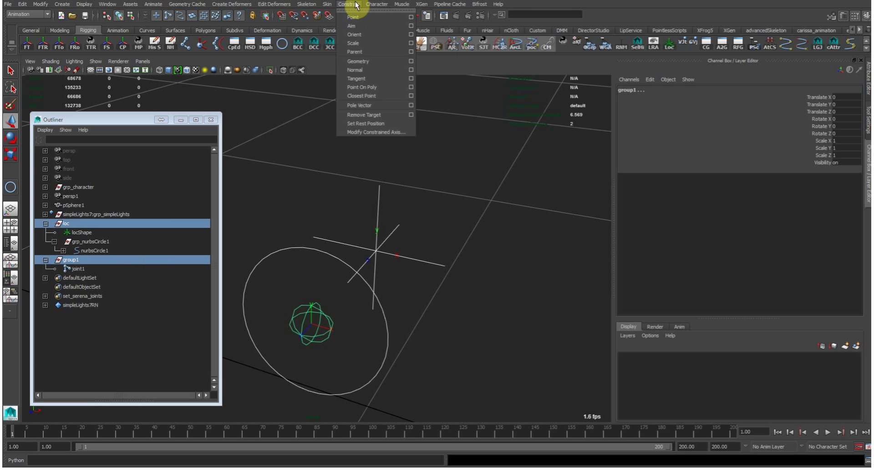
{"action": "left_click", "coordinate": [410, 52]}
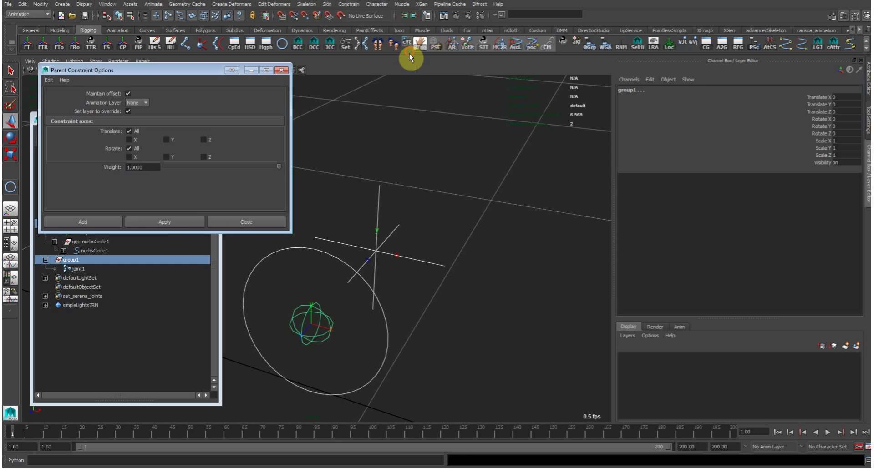
{"action": "left_click", "coordinate": [244, 221]}
Test-rotate the locator, then undo the rotation and the parent constraint on group1
{"action": "left_click_drag", "start_coordinate": [326, 218], "coordinate": [458, 191]}
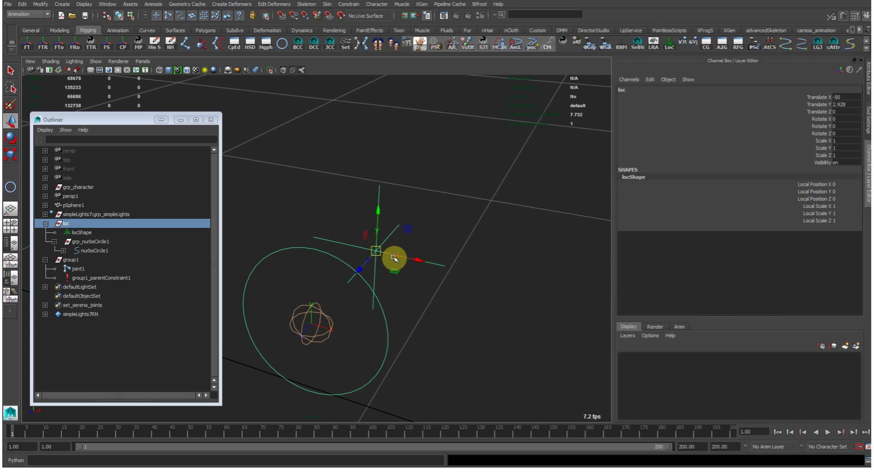
{"action": "key", "text": "e"}
{"action": "mouse_move", "coordinate": [390, 256]}
{"action": "left_mouse_down"}
{"action": "mouse_move", "coordinate": [375, 230]}
{"action": "mouse_move", "coordinate": [400, 250]}
{"action": "mouse_move", "coordinate": [388, 246]}
{"action": "left_mouse_up"}
{"action": "key", "text": "ctrl+z"}
{"action": "key", "text": "ctrl+z"}
{"action": "key", "text": "ctrl+z"}
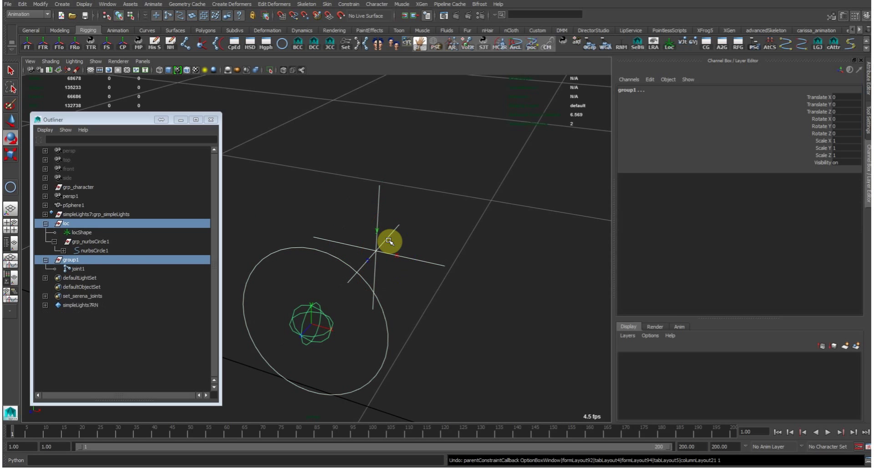
Collapse the joint's group and, with nothing selected, create a new group holding an empty null
{"action": "left_click", "coordinate": [109, 272]}
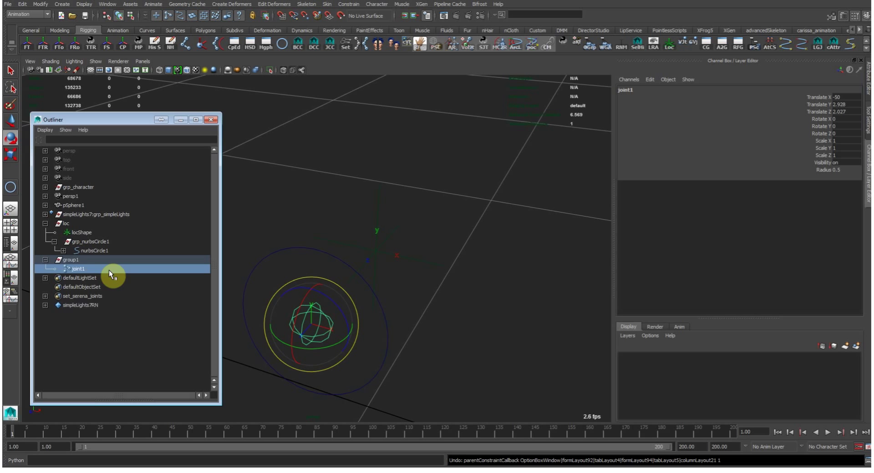
{"action": "left_click", "coordinate": [46, 260]}
{"action": "left_click", "coordinate": [327, 158]}
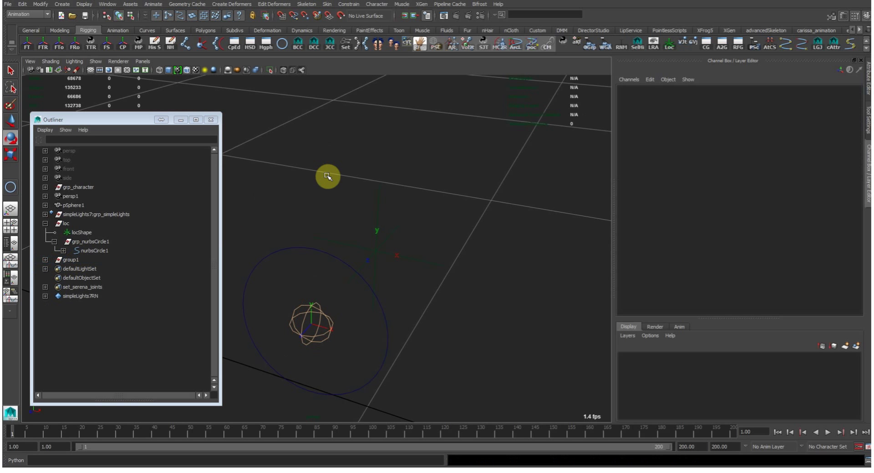
{"action": "key", "text": "ctrl+g"}
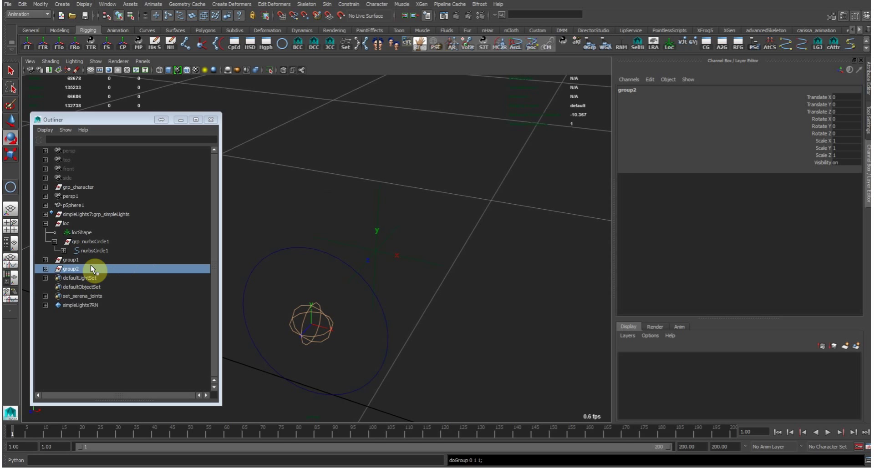
{"action": "left_click", "coordinate": [45, 269]}
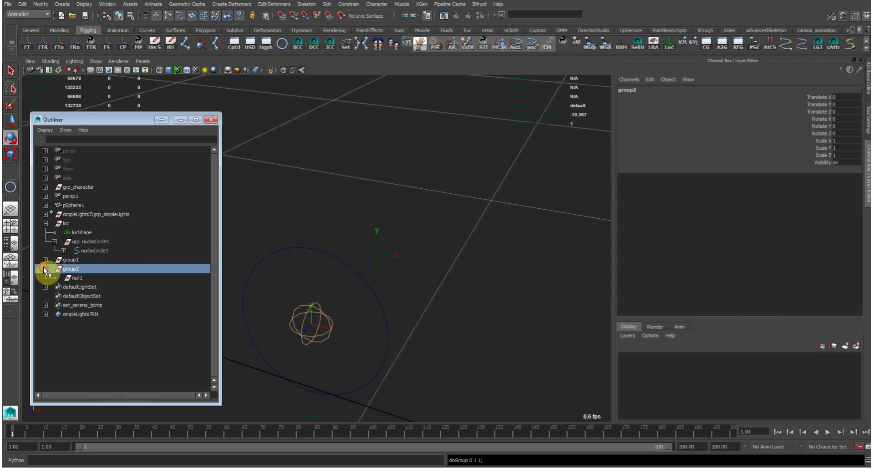
Move group2 to the joint's position at -50, 2.928, 2.027 and check the channels of its child null1
{"action": "left_click", "coordinate": [85, 278]}
{"action": "left_click", "coordinate": [85, 269]}
{"action": "key", "text": "w"}
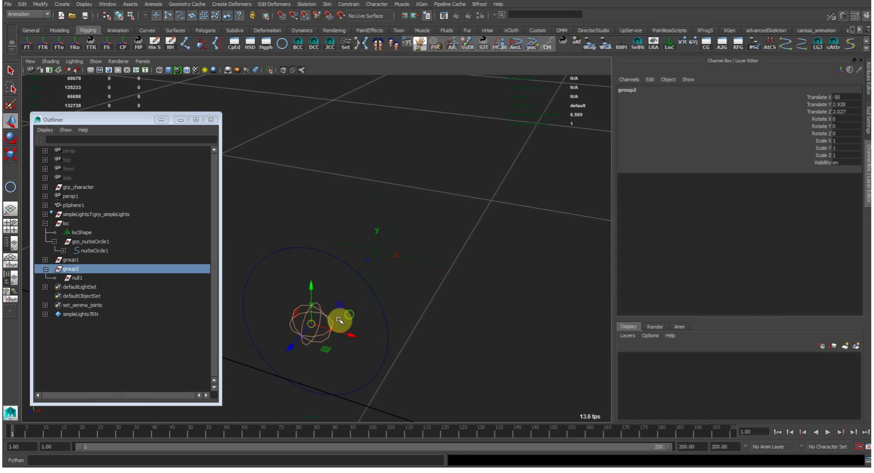
{"action": "left_click", "coordinate": [104, 267]}
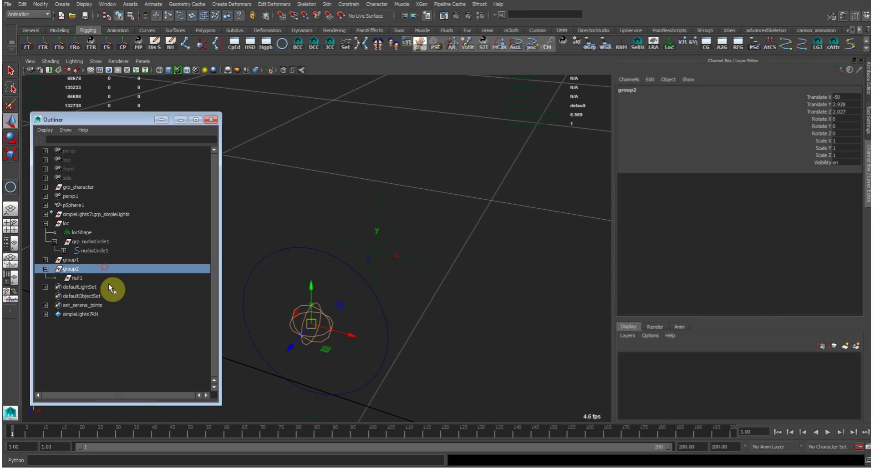
{"action": "left_click", "coordinate": [117, 275]}
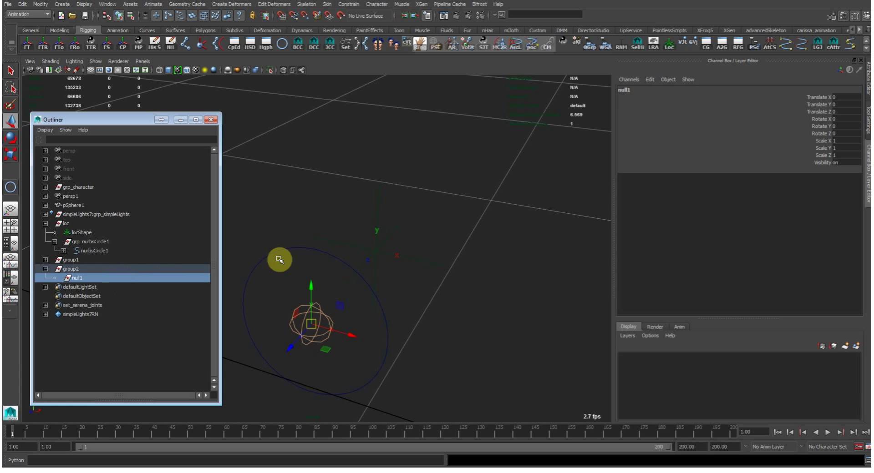
Apply a parent constraint from the locator loc to group2
{"action": "left_click", "coordinate": [371, 207]}
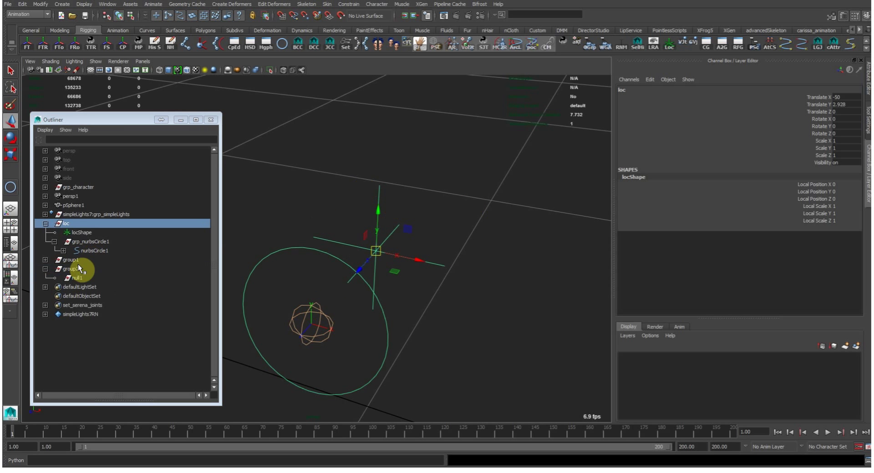
{"action": "left_click_drag", "start_coordinate": [78, 269], "coordinate": [78, 276]}
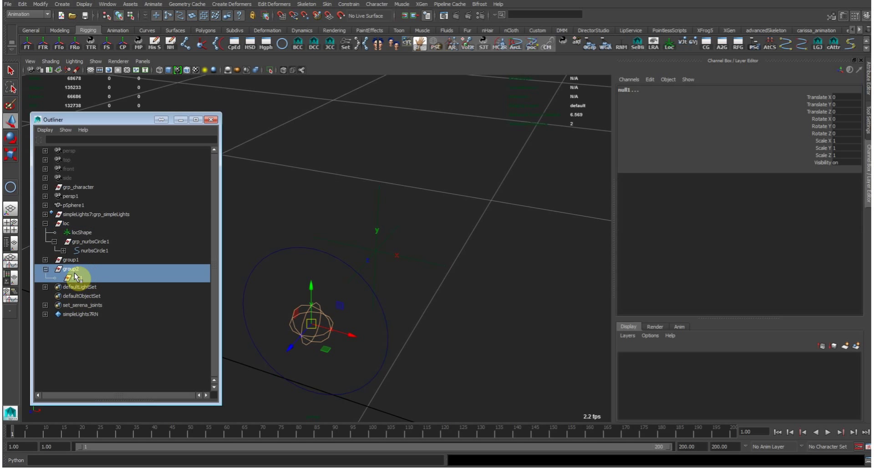
{"action": "left_click", "coordinate": [377, 204]}
{"action": "left_click", "coordinate": [84, 268], "text": "ctrl"}
{"action": "left_click", "coordinate": [349, 4]}
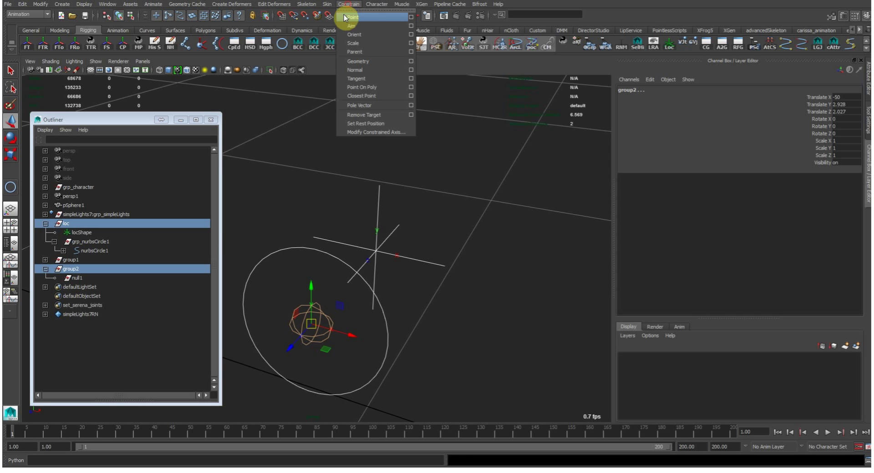
{"action": "left_click", "coordinate": [393, 51]}
Apply a parent constraint from the circle nurbsCircle1 to null1 and select null1 to check its channels
{"action": "left_click", "coordinate": [282, 258]}
{"action": "left_click", "coordinate": [86, 279], "text": "ctrl"}
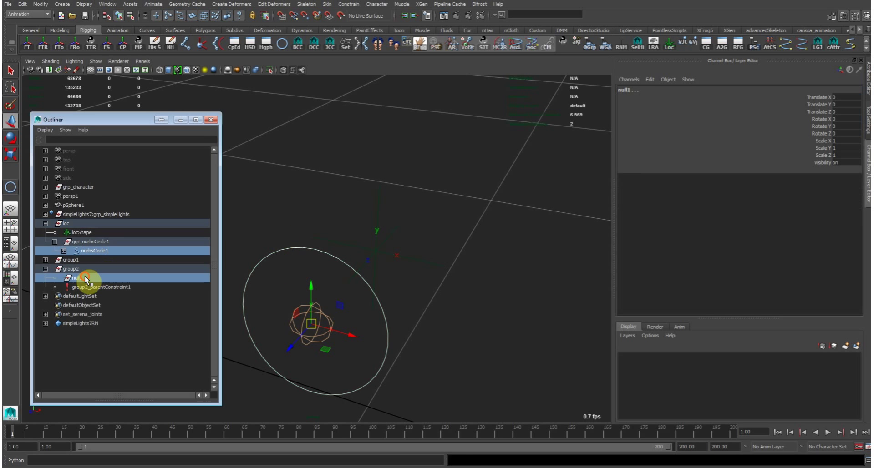
{"action": "key", "text": "g"}
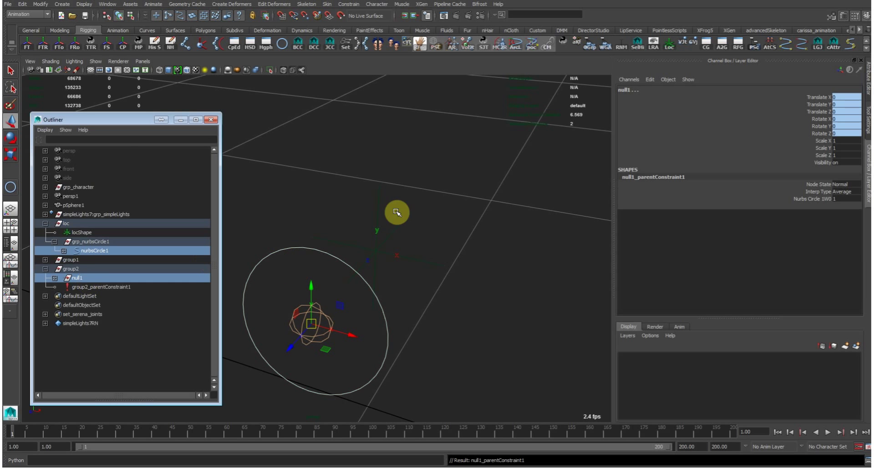
{"action": "left_click", "coordinate": [85, 279]}
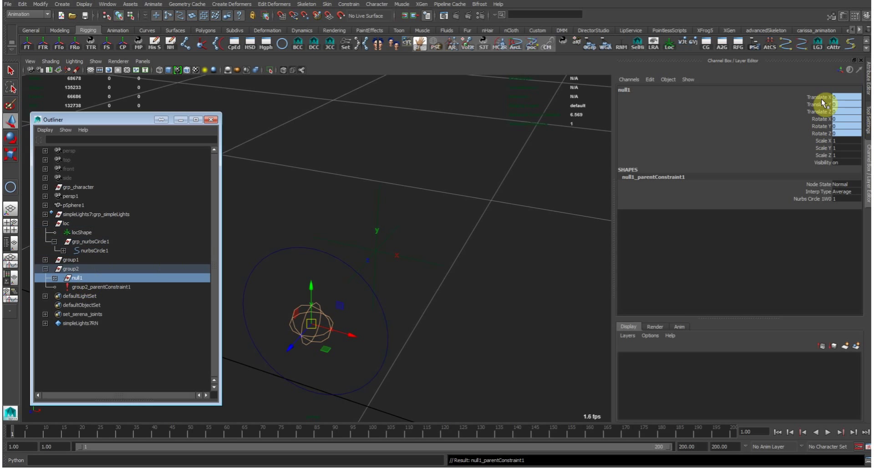
Test-rotate the locator freely, inspect the channels of null1 and group2, and undo the rotation
{"action": "left_click", "coordinate": [400, 256]}
{"action": "key", "text": "e"}
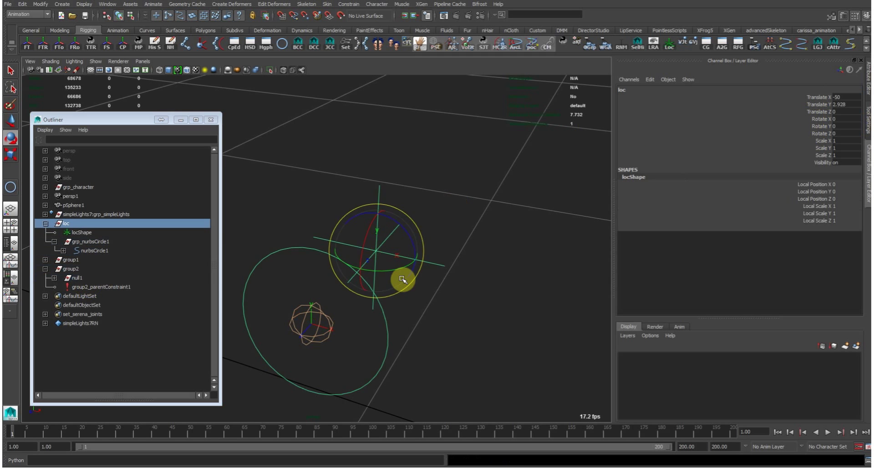
{"action": "left_click_drag", "start_coordinate": [394, 268], "coordinate": [355, 219]}
{"action": "left_click", "coordinate": [119, 278]}
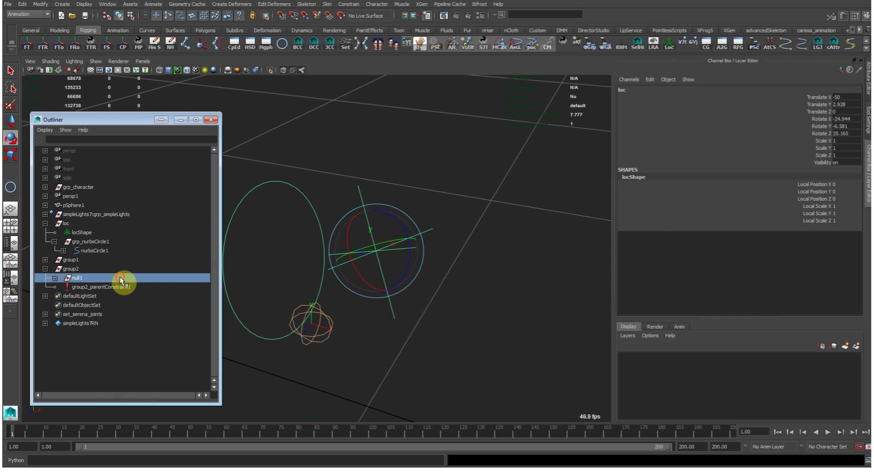
{"action": "left_click_drag", "start_coordinate": [294, 236], "coordinate": [357, 247], "text": "alt"}
{"action": "left_click", "coordinate": [96, 269]}
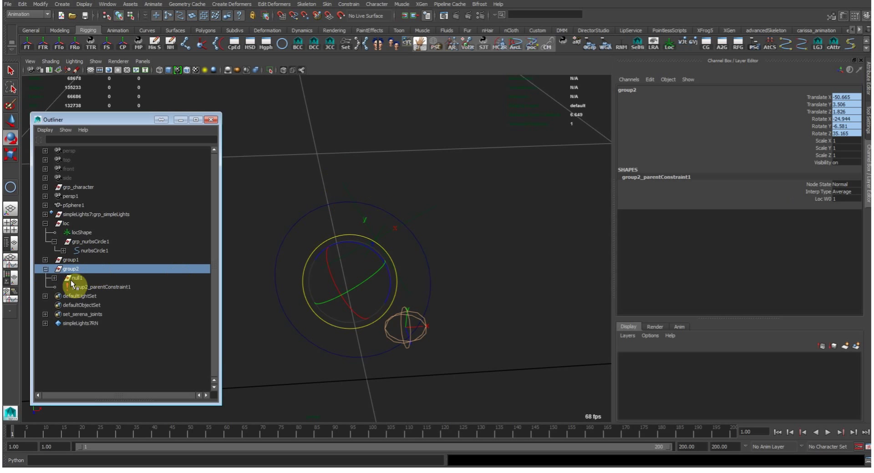
{"action": "left_click_drag", "start_coordinate": [465, 202], "coordinate": [433, 220]}
{"action": "key", "text": "ctrl+z"}
{"action": "left_click", "coordinate": [439, 215]}
Load null1 as the output side and group1 as the input side of the Connection Editor
{"action": "left_click_drag", "start_coordinate": [296, 308], "coordinate": [315, 287], "text": "alt"}
{"action": "left_click", "coordinate": [76, 278]}
{"action": "left_click", "coordinate": [45, 260]}
{"action": "left_click", "coordinate": [85, 269], "text": "ctrl"}
{"action": "left_click", "coordinate": [86, 260], "text": "ctrl"}
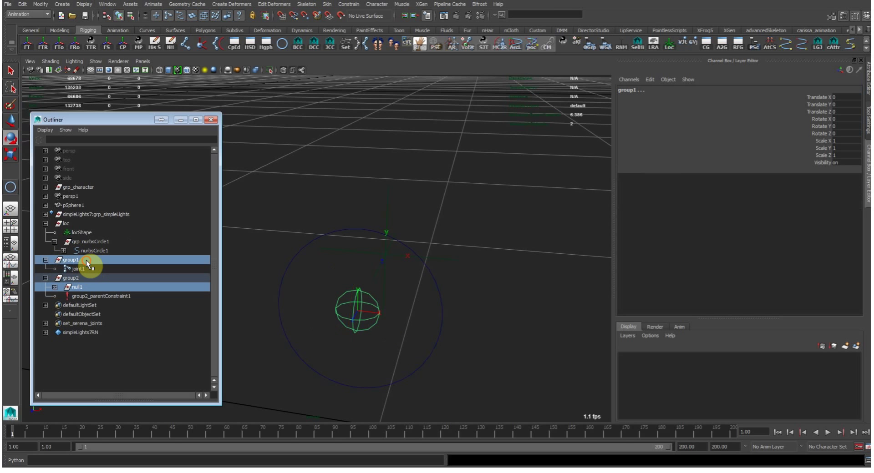
{"action": "left_click_drag", "start_coordinate": [351, 274], "coordinate": [426, 269], "text": "alt"}
{"action": "key", "text": "f"}
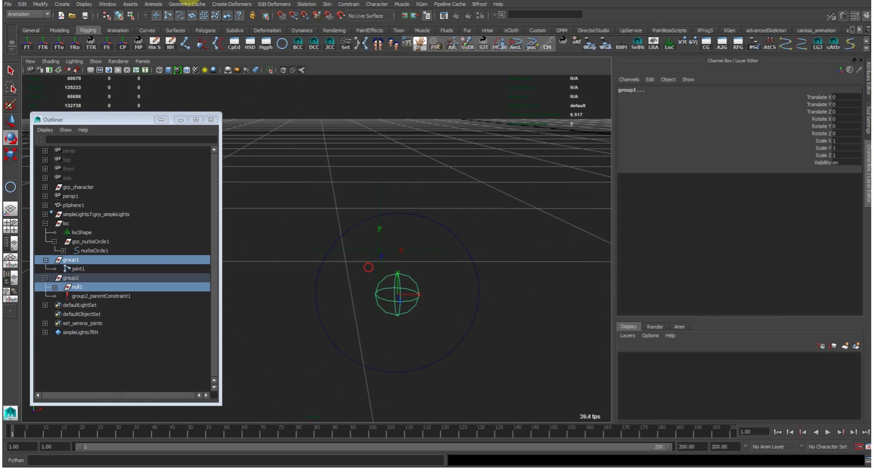
{"action": "left_click", "coordinate": [108, 4]}
{"action": "mouse_move", "coordinate": [142, 17]}
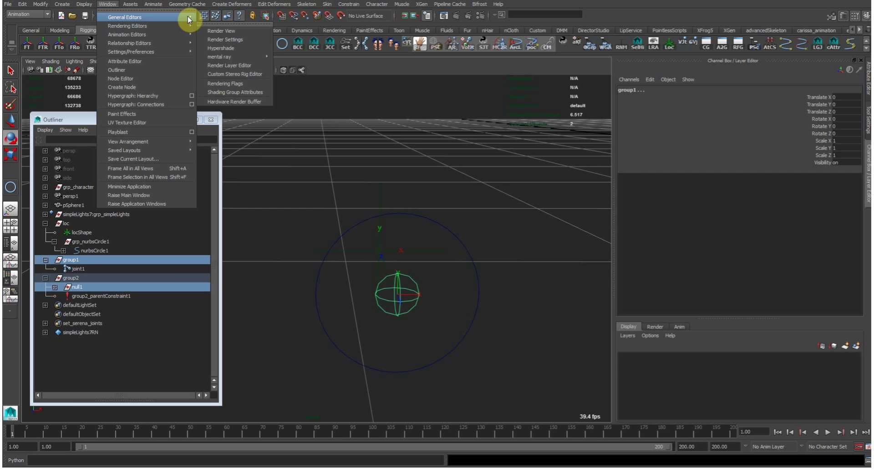
{"action": "left_click", "coordinate": [253, 39]}
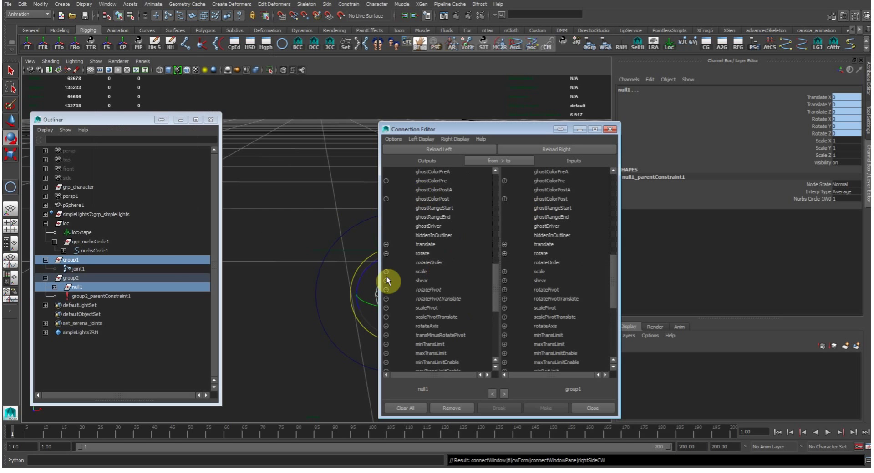
Frame joint1 and compare its channel values with those of its parent group group1
{"action": "left_click", "coordinate": [173, 269]}
{"action": "key", "text": "f"}
{"action": "key", "text": "w"}
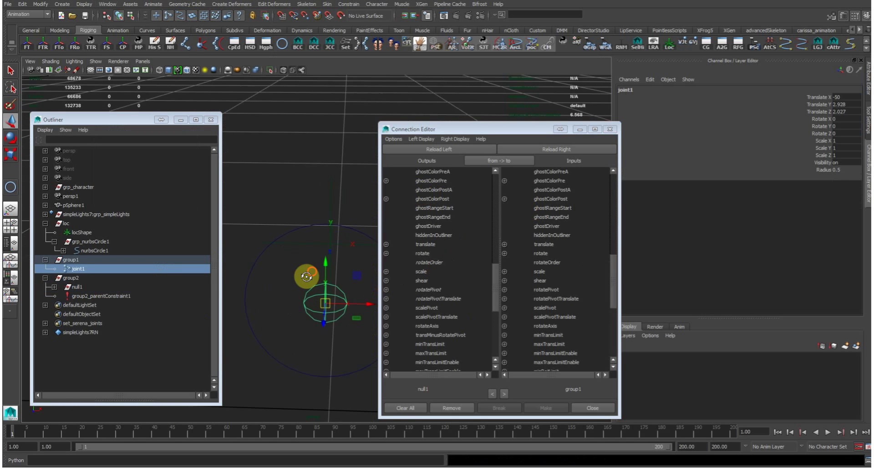
{"action": "left_click", "coordinate": [114, 262]}
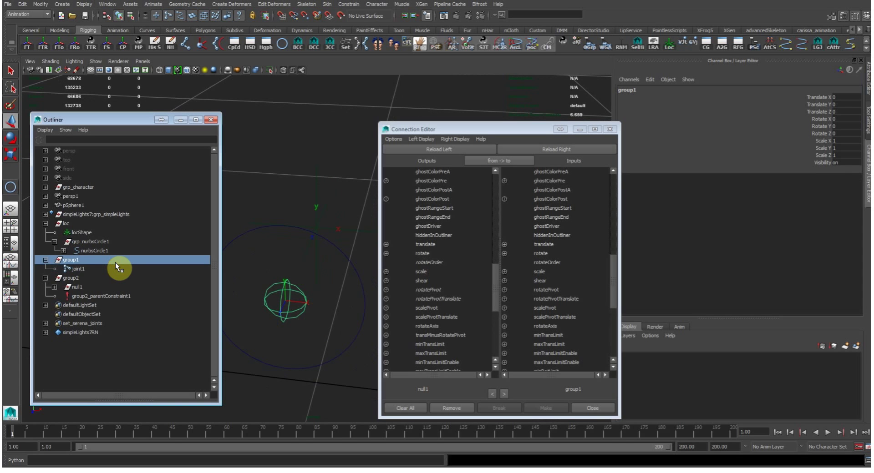
Compare the channels of joint1 and group1, then unparent joint1 and align group1 to the joint's position
{"action": "left_click", "coordinate": [115, 268]}
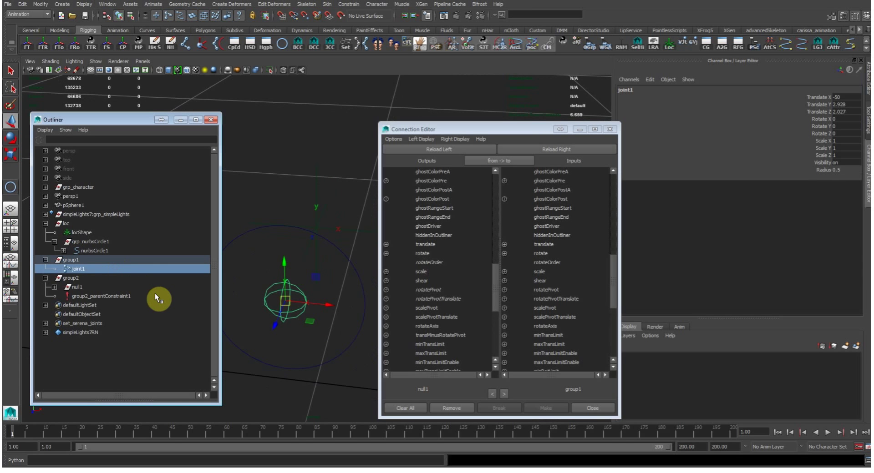
{"action": "left_click", "coordinate": [99, 261]}
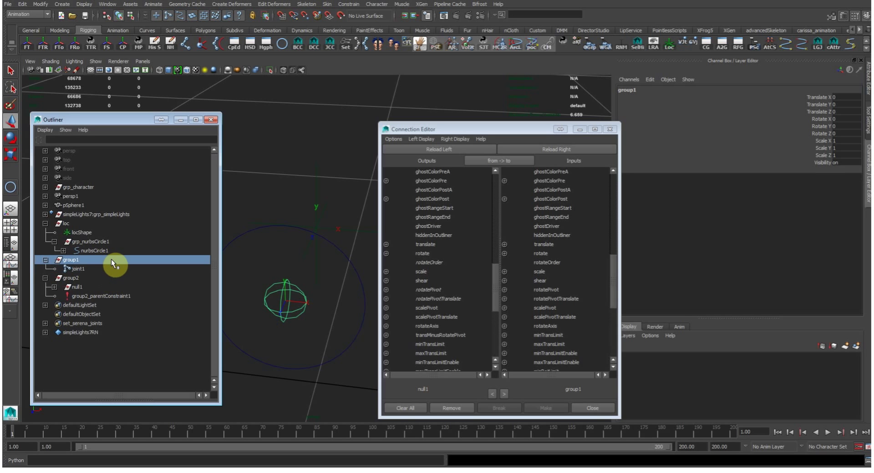
{"action": "left_click", "coordinate": [101, 268]}
{"action": "key", "text": "shift+p"}
{"action": "left_click", "coordinate": [119, 259]}
{"action": "left_click", "coordinate": [280, 299], "text": "shift"}
{"action": "key", "text": "p"}
{"action": "key", "text": "shift+p"}
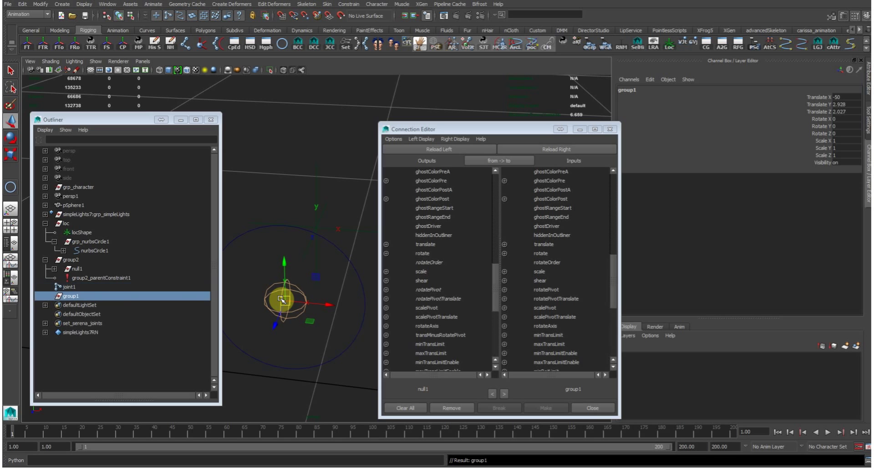
Parent joint1 back under group1, expand the group and select the joint to check its channels
{"action": "left_click", "coordinate": [121, 280]}
{"action": "left_click", "coordinate": [115, 288]}
{"action": "left_click", "coordinate": [116, 296], "text": "ctrl"}
{"action": "key", "text": "p"}
{"action": "left_click", "coordinate": [84, 286]}
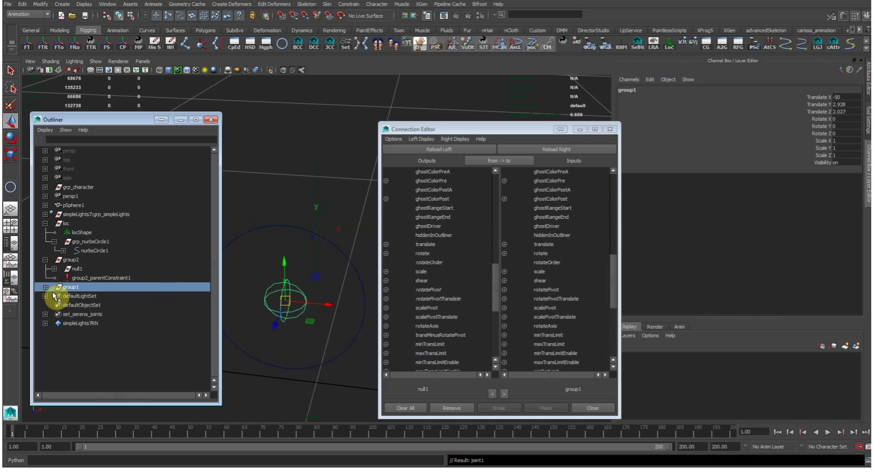
{"action": "left_click", "coordinate": [45, 287]}
{"action": "left_click", "coordinate": [78, 296]}
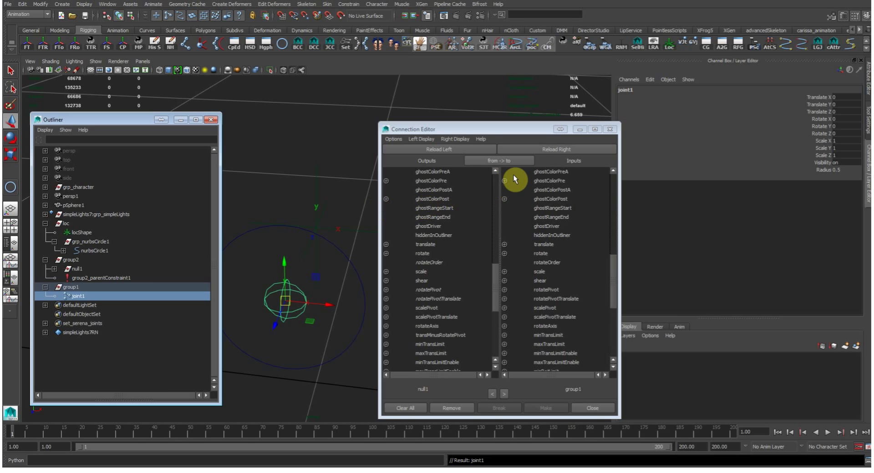
Load null1 as the output side and joint1 as the input side of the Connection Editor
{"action": "scroll", "coordinate": [541, 179], "scroll_direction": "up", "scroll_amount": 5}
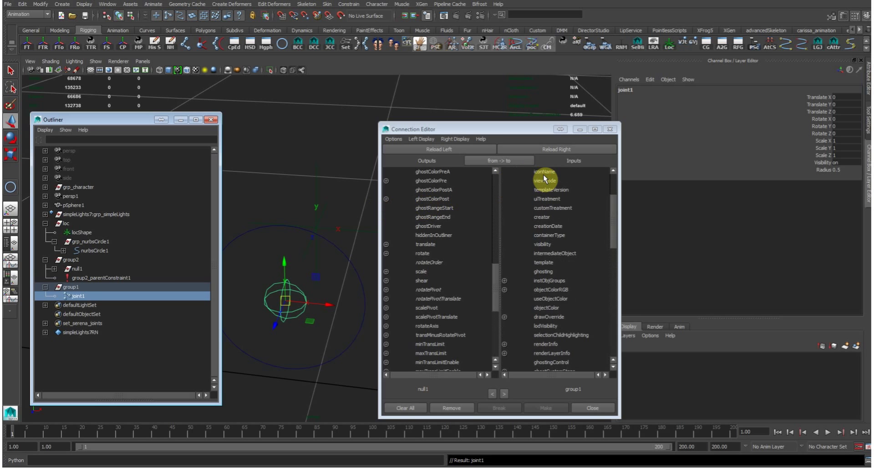
{"action": "left_click", "coordinate": [67, 278]}
{"action": "left_click", "coordinate": [73, 270]}
{"action": "left_click", "coordinate": [433, 147]}
{"action": "left_click", "coordinate": [109, 295]}
{"action": "left_click", "coordinate": [512, 150]}
Connect null1's translate to joint1's translate, close the Connection Editor and clear the selection
{"action": "left_click", "coordinate": [425, 245]}
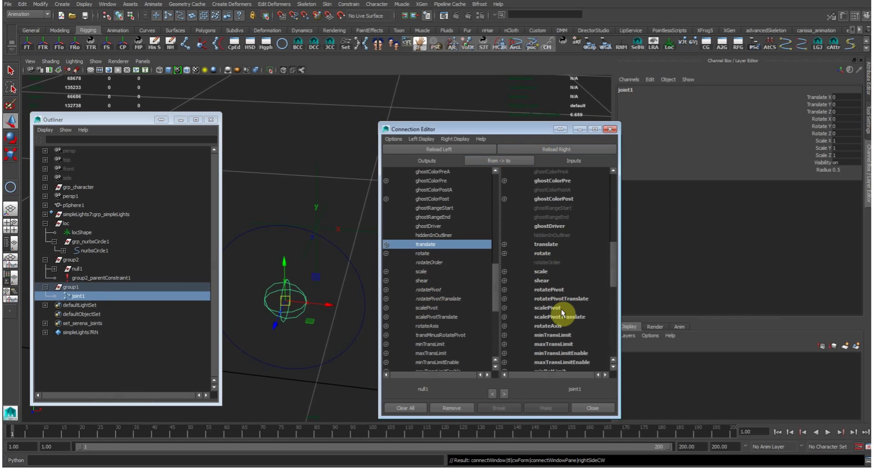
{"action": "scroll", "coordinate": [564, 243], "scroll_direction": "down", "scroll_amount": 3}
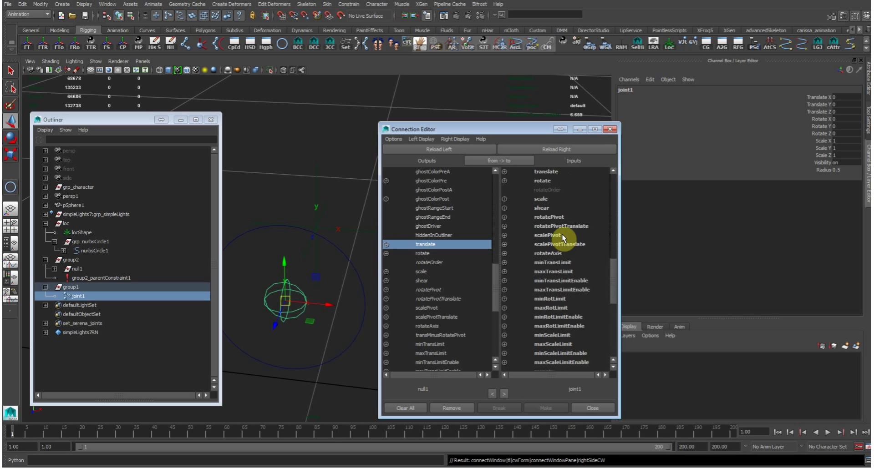
{"action": "left_click", "coordinate": [552, 173]}
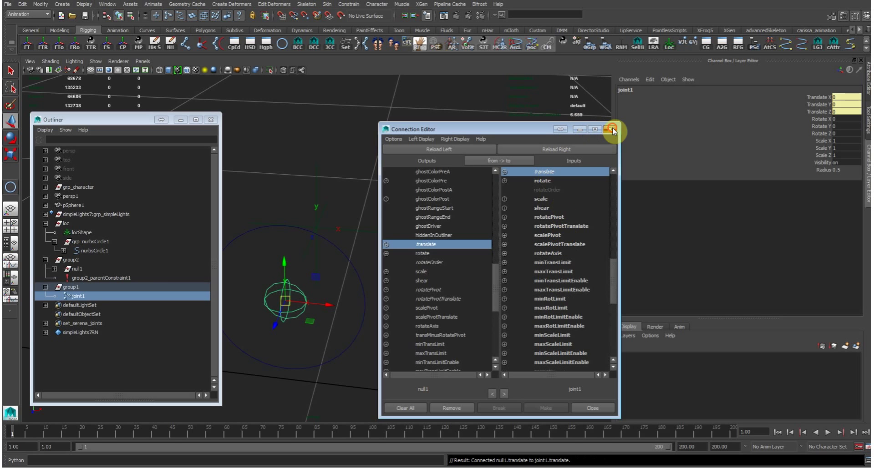
{"action": "left_click", "coordinate": [613, 130]}
{"action": "left_click", "coordinate": [510, 202]}
Test-move the circle control nurbsCircle1 and undo the move
{"action": "middle_click_drag", "start_coordinate": [269, 245], "coordinate": [374, 240], "text": "alt"}
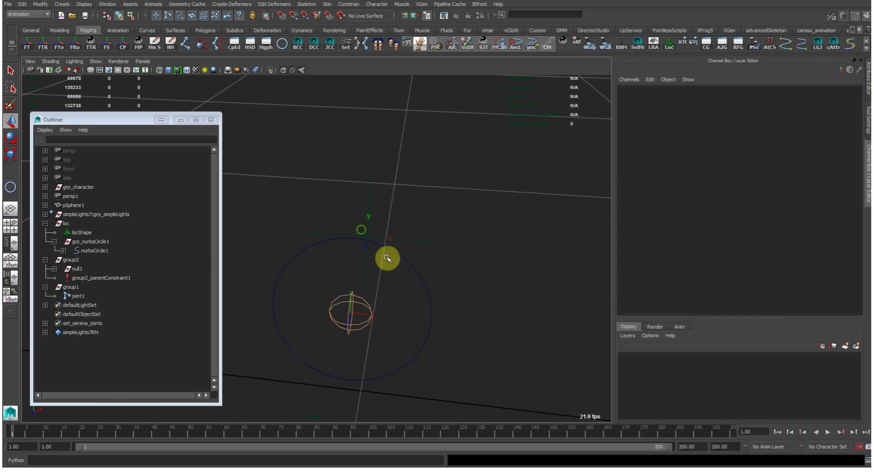
{"action": "left_click", "coordinate": [407, 265]}
{"action": "middle_click_drag", "start_coordinate": [408, 265], "coordinate": [404, 277]}
{"action": "key", "text": "ctrl+z"}
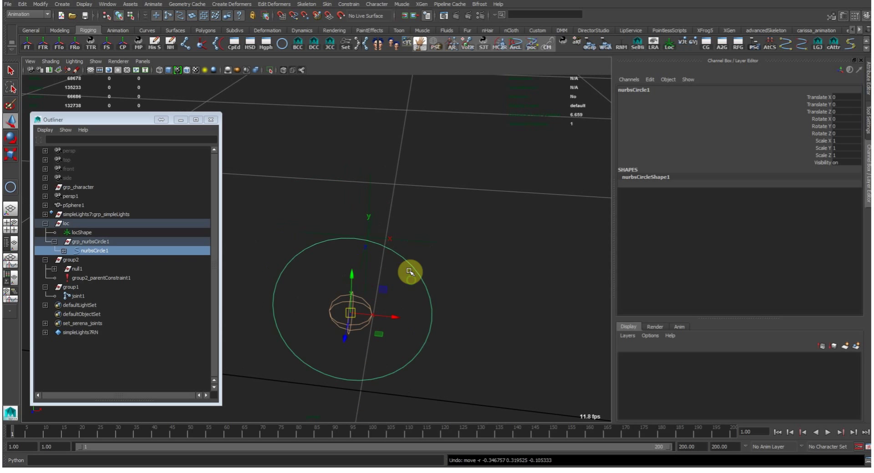
Test-rotate and move the locator parent of the circle control, then undo the transformations
{"action": "left_click", "coordinate": [388, 255]}
{"action": "key", "text": "e"}
{"action": "left_click_drag", "start_coordinate": [386, 248], "coordinate": [348, 223]}
{"action": "left_click_drag", "start_coordinate": [295, 215], "coordinate": [276, 144]}
{"action": "key", "text": "w"}
{"action": "left_click_drag", "start_coordinate": [275, 199], "coordinate": [412, 175]}
{"action": "key", "text": "Up"}
{"action": "key", "text": "ctrl+z"}
{"action": "key", "text": "Down"}
{"action": "key", "text": "Up"}
{"action": "key", "text": "Up"}
{"action": "key", "text": "ctrl+z"}
Test-move the circle's parent group grp_nurbsCircle1 and undo the move
{"action": "left_click", "coordinate": [412, 328]}
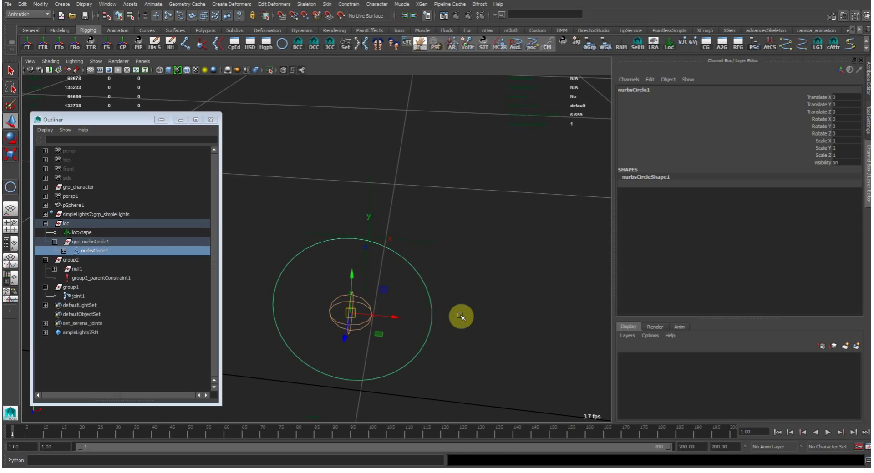
{"action": "key", "text": "Up"}
{"action": "middle_click_drag", "start_coordinate": [445, 314], "coordinate": [468, 261]}
{"action": "key", "text": "ctrl+z"}
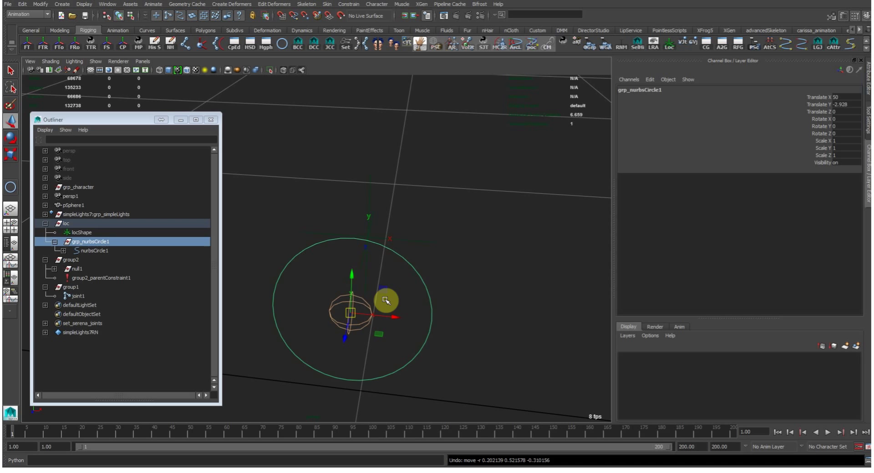
Inspect joint1's connected translate channels and compare them with those of nurbsCircle1
{"action": "left_click", "coordinate": [353, 312]}
{"action": "left_click_drag", "start_coordinate": [821, 97], "coordinate": [824, 114]}
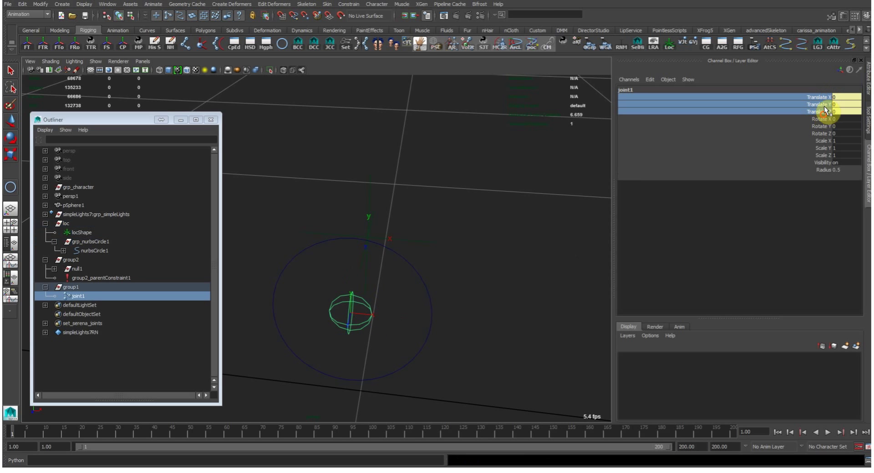
{"action": "left_click", "coordinate": [432, 303]}
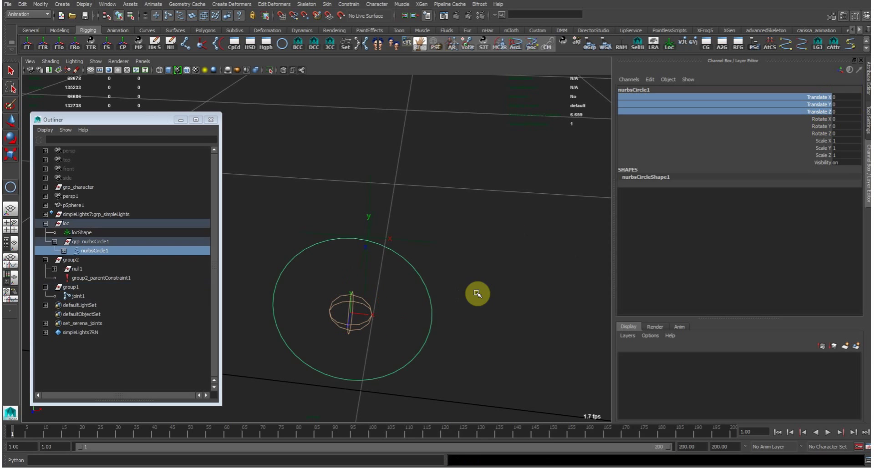
{"action": "left_click", "coordinate": [444, 310]}
{"action": "left_click", "coordinate": [436, 321]}
{"action": "key", "text": "w"}
Collapse the group2 and group1 hierarchies in the Outliner and select both groups
{"action": "left_click", "coordinate": [45, 260]}
{"action": "left_click", "coordinate": [45, 288]}
{"action": "left_click_drag", "start_coordinate": [64, 259], "coordinate": [72, 269]}
{"action": "left_click", "coordinate": [45, 269]}
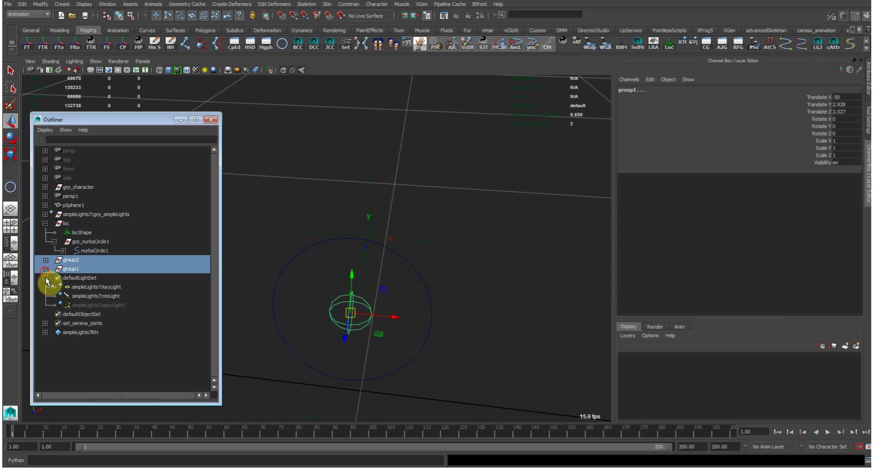
{"action": "left_click", "coordinate": [45, 278]}
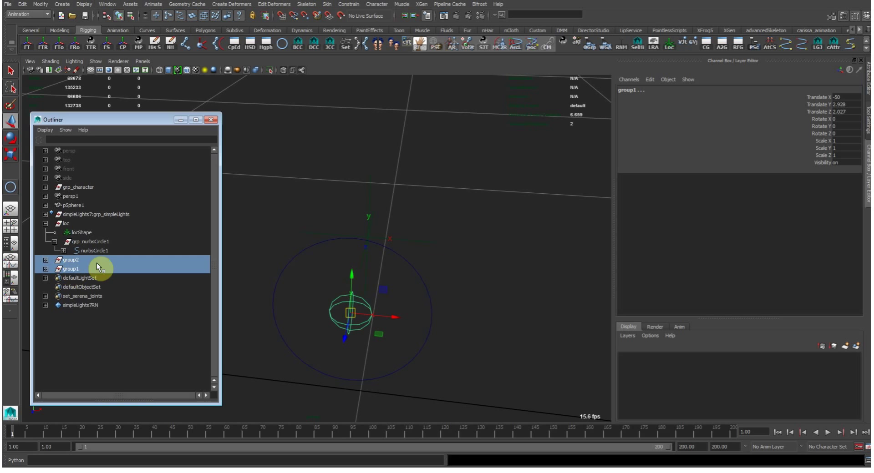
Test-rotate and move the locator loc, undo the changes, and clear the selection
{"action": "left_click_drag", "start_coordinate": [443, 261], "coordinate": [409, 277]}
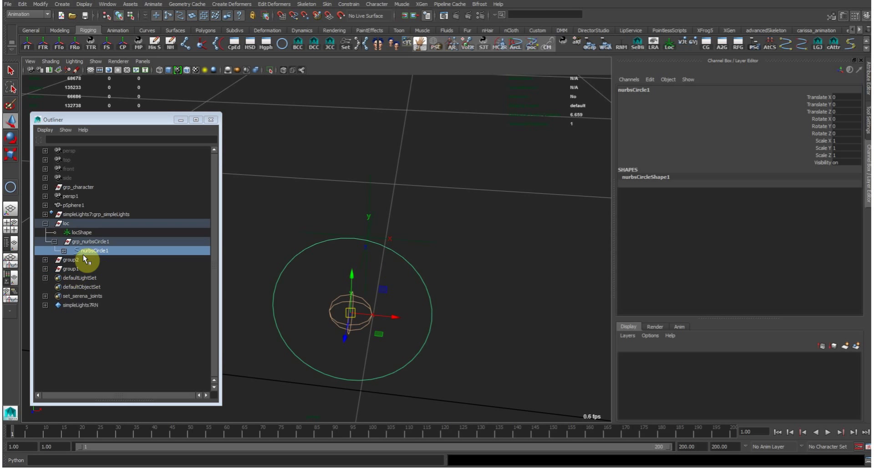
{"action": "left_click_drag", "start_coordinate": [351, 211], "coordinate": [439, 205]}
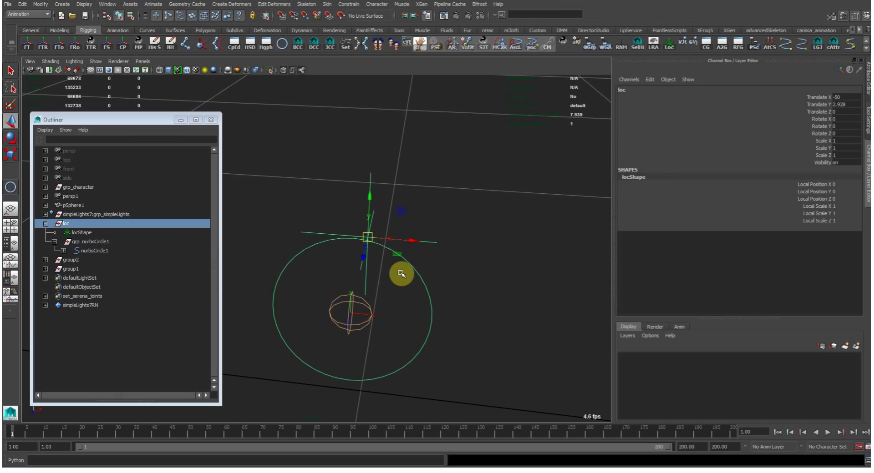
{"action": "key", "text": "e"}
{"action": "mouse_move", "coordinate": [384, 246]}
{"action": "left_mouse_down"}
{"action": "mouse_move", "coordinate": [370, 222]}
{"action": "mouse_move", "coordinate": [380, 222]}
{"action": "mouse_move", "coordinate": [381, 248]}
{"action": "left_mouse_up"}
{"action": "left_click_drag", "start_coordinate": [318, 282], "coordinate": [273, 292]}
{"action": "key", "text": "w"}
{"action": "middle_click_drag", "start_coordinate": [362, 271], "coordinate": [372, 237]}
{"action": "key", "text": "ctrl+z"}
{"action": "left_click", "coordinate": [521, 241]}
{"action": "left_click", "coordinate": [430, 300]}
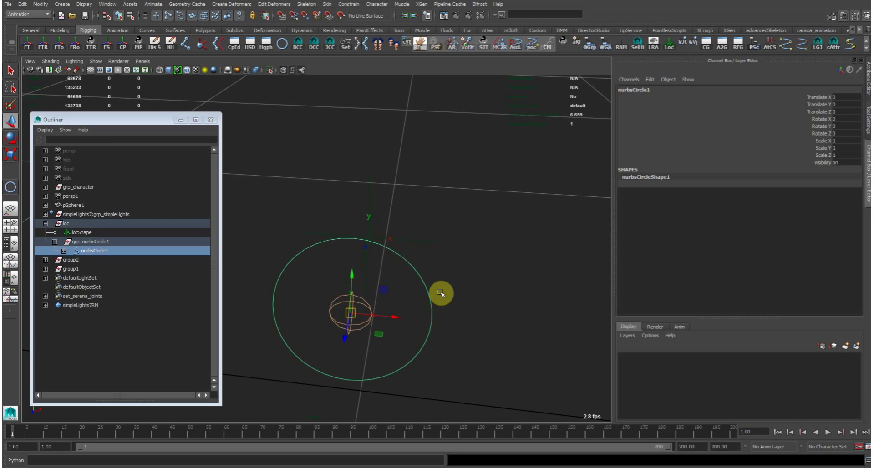
{"action": "left_click", "coordinate": [441, 293]}
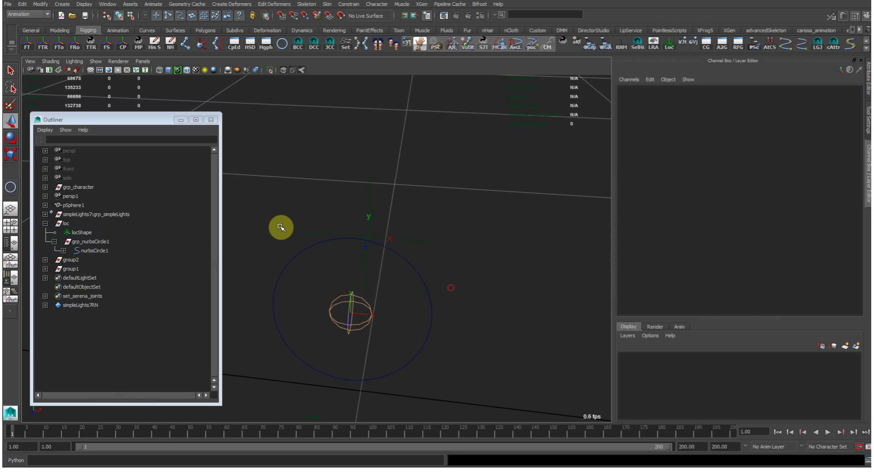
Delete the demonstration objects loc, group2, group1 and pSphere1
{"action": "left_click", "coordinate": [45, 223]}
{"action": "left_click_drag", "start_coordinate": [48, 227], "coordinate": [83, 241]}
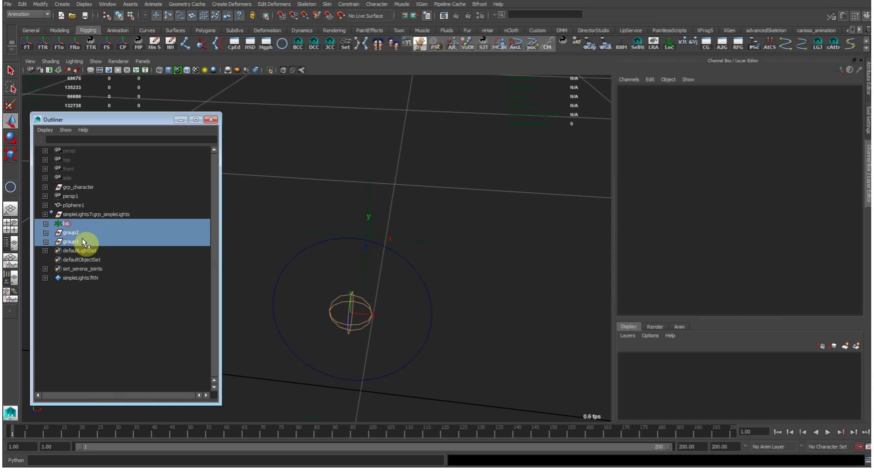
{"action": "key", "text": "Delete"}
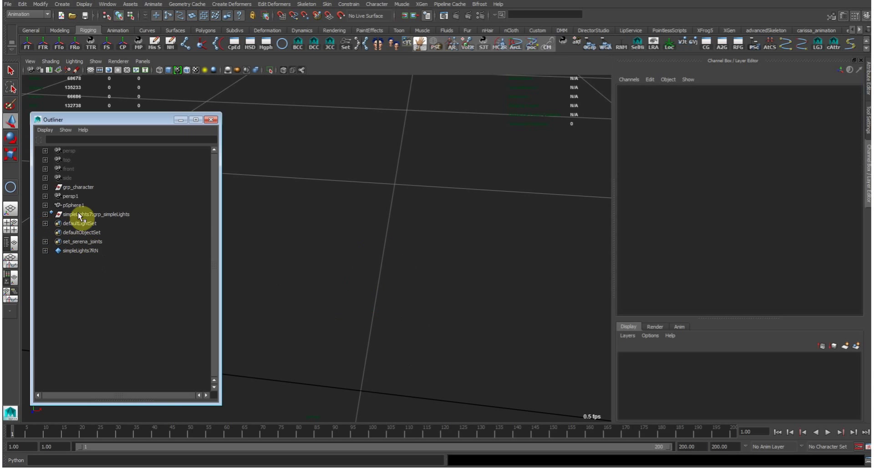
{"action": "left_click", "coordinate": [103, 207]}
{"action": "key", "text": "Delete"}
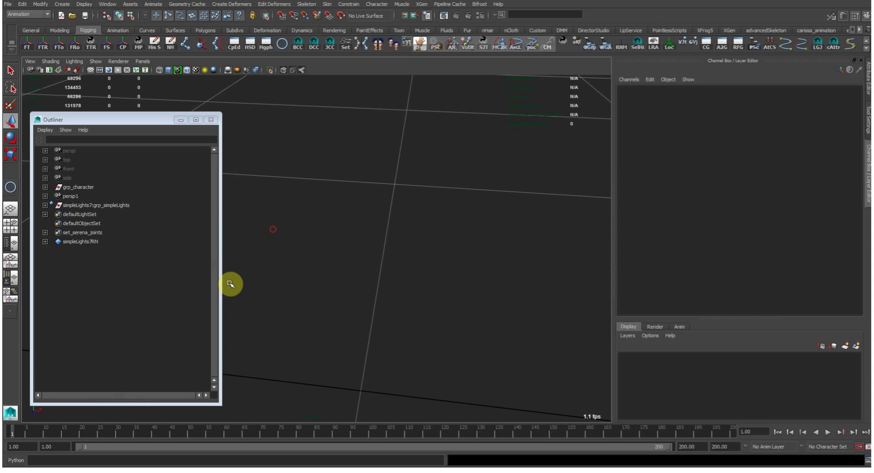
Frame the character's face, select the left lip corner control cc_l_lips_corner and examine its channels
{"action": "left_click", "coordinate": [305, 172]}
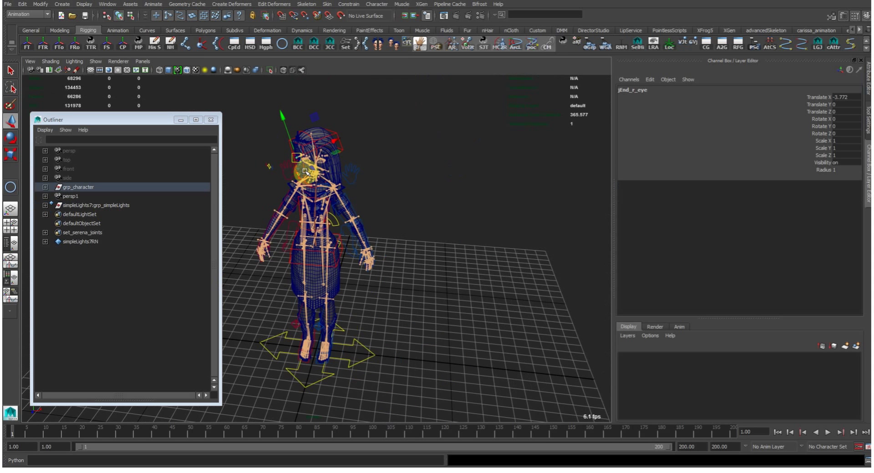
{"action": "middle_click_drag", "start_coordinate": [306, 171], "coordinate": [318, 242], "text": "alt"}
{"action": "right_click_drag", "start_coordinate": [318, 241], "coordinate": [136, 250], "text": "alt"}
{"action": "key", "text": "f"}
{"action": "middle_click_drag", "start_coordinate": [335, 242], "coordinate": [326, 182], "text": "alt"}
{"action": "left_click", "coordinate": [562, 232]}
{"action": "left_click_drag", "start_coordinate": [475, 265], "coordinate": [454, 289], "text": "alt"}
{"action": "right_click_drag", "start_coordinate": [336, 271], "coordinate": [417, 278], "text": "alt"}
{"action": "left_click_drag", "start_coordinate": [417, 279], "coordinate": [331, 256], "text": "alt"}
{"action": "left_click", "coordinate": [349, 259]}
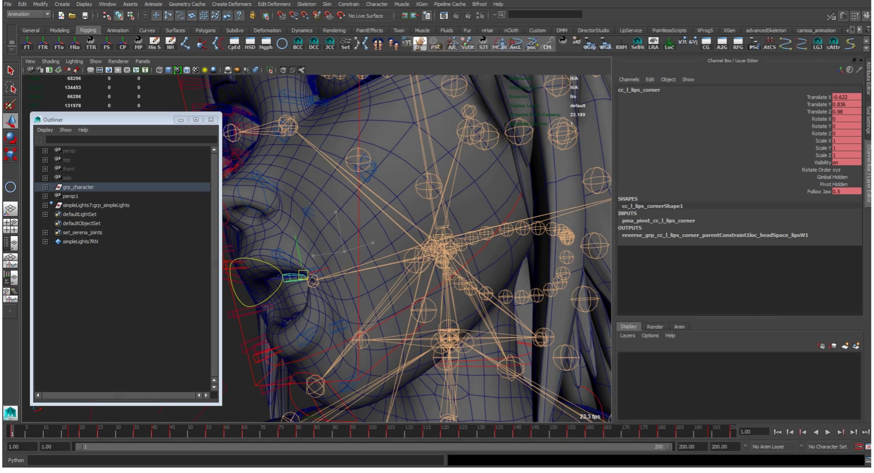
{"action": "left_click_drag", "start_coordinate": [810, 103], "coordinate": [861, 384]}
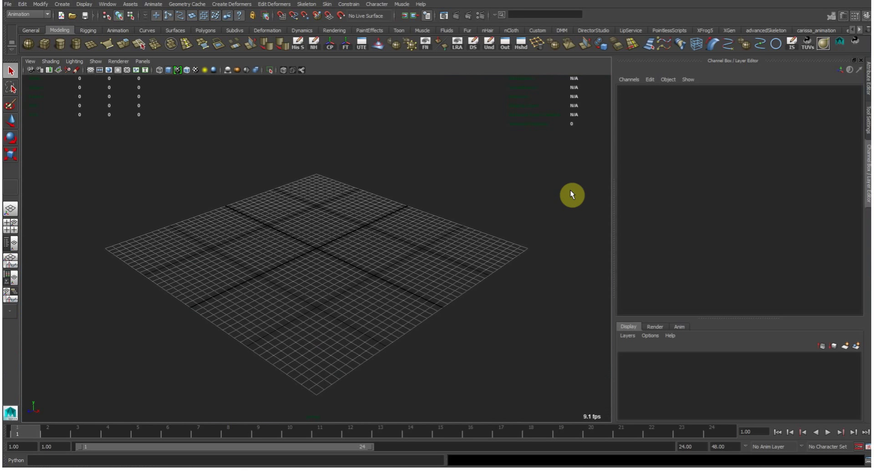
Open the saved character scene, display the Outliner and move it out of the main view
{"action": "key", "text": "ctrl+o"}
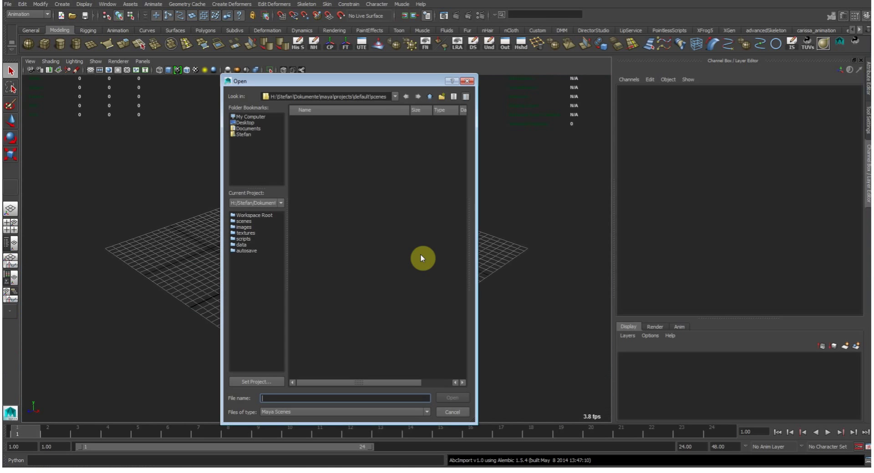
{"action": "double_click", "coordinate": [371, 237]}
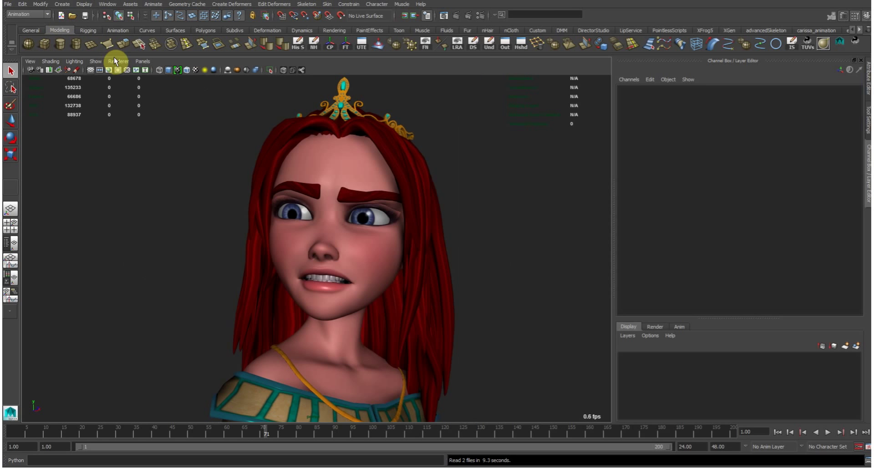
{"action": "left_click", "coordinate": [109, 5]}
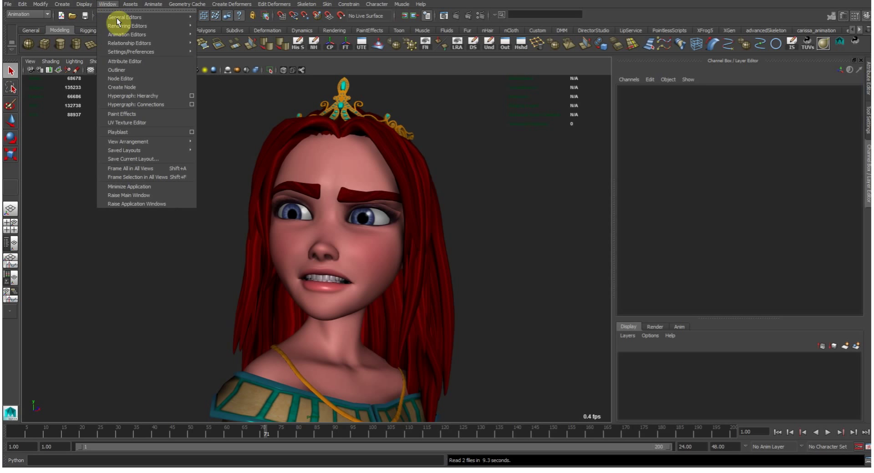
{"action": "left_click", "coordinate": [132, 69]}
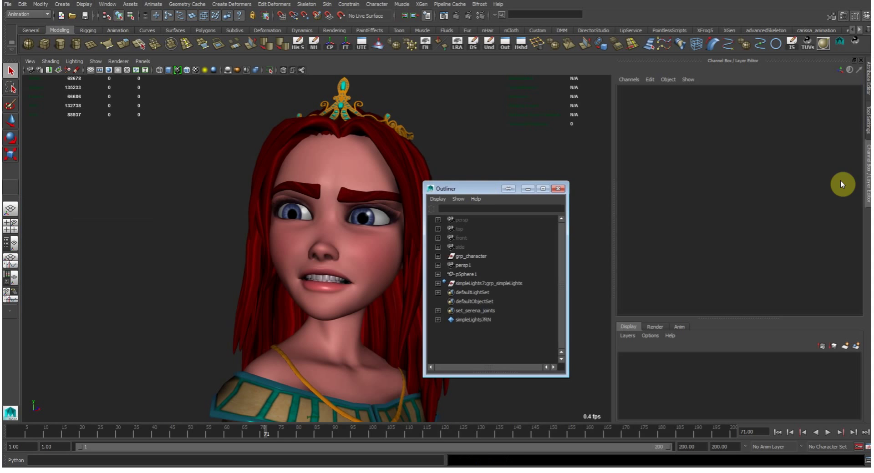
{"action": "left_click_drag", "start_coordinate": [486, 195], "coordinate": [873, 143]}
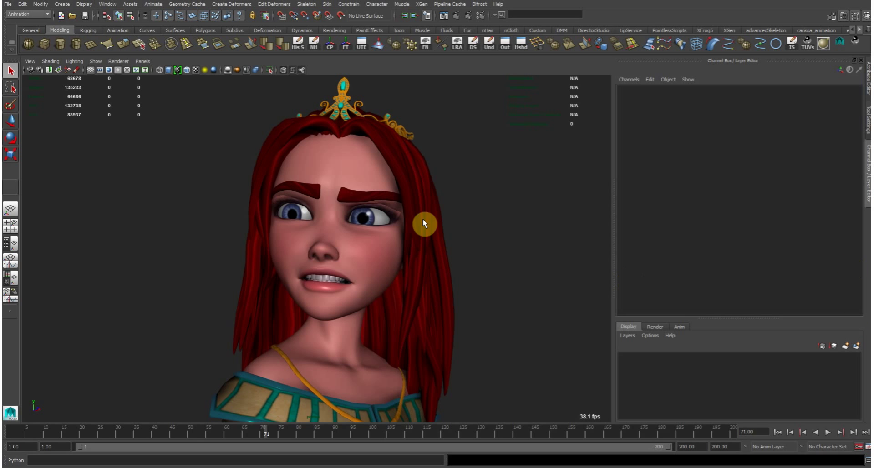
{"action": "left_click", "coordinate": [124, 62]}
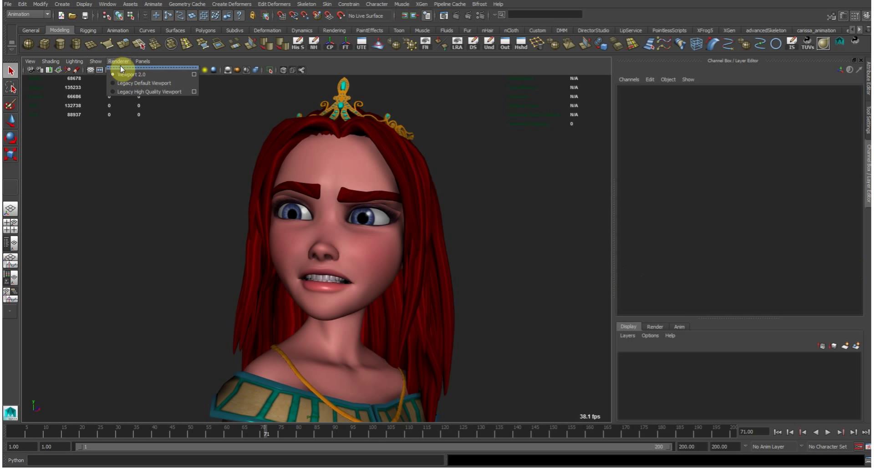
{"action": "left_click", "coordinate": [178, 226]}
Display the rig controls and joints over the character and bring the mouth area into close view
{"action": "left_click_drag", "start_coordinate": [270, 163], "coordinate": [290, 169], "text": "alt"}
{"action": "key", "text": "alt+1"}
{"action": "key", "text": "alt+2"}
{"action": "right_click_drag", "start_coordinate": [260, 197], "coordinate": [339, 189], "text": "alt"}
{"action": "left_click_drag", "start_coordinate": [341, 189], "coordinate": [305, 182], "text": "alt"}
{"action": "key", "text": "alt+2"}
{"action": "key", "text": "alt+2"}
{"action": "key", "text": "alt+1"}
{"action": "right_click_drag", "start_coordinate": [304, 187], "coordinate": [351, 198], "text": "alt"}
{"action": "left_click_drag", "start_coordinate": [351, 199], "coordinate": [300, 207], "text": "alt"}
{"action": "middle_click_drag", "start_coordinate": [299, 207], "coordinate": [298, 171], "text": "alt"}
{"action": "right_click_drag", "start_coordinate": [298, 171], "coordinate": [321, 205], "text": "alt"}
{"action": "left_click_drag", "start_coordinate": [320, 205], "coordinate": [309, 223], "text": "alt"}
{"action": "key", "text": "w"}
{"action": "left_click_drag", "start_coordinate": [291, 260], "coordinate": [382, 253], "text": "alt"}
Select a control at the mouth and move it freely, viewing the face from several angles
{"action": "left_click", "coordinate": [385, 306]}
{"action": "middle_click_drag", "start_coordinate": [383, 281], "coordinate": [387, 272]}
{"action": "left_click_drag", "start_coordinate": [386, 272], "coordinate": [361, 271], "text": "alt"}
{"action": "middle_click_drag", "start_coordinate": [361, 271], "coordinate": [407, 254]}
{"action": "left_click_drag", "start_coordinate": [408, 253], "coordinate": [439, 242], "text": "alt"}
{"action": "middle_click_drag", "start_coordinate": [439, 242], "coordinate": [444, 266]}
{"action": "left_click_drag", "start_coordinate": [445, 266], "coordinate": [386, 169], "text": "alt"}
{"action": "left_click", "coordinate": [492, 96]}
Select the chest control together with the other body controls and highlight their Translate and Rotate channels
{"action": "left_click_drag", "start_coordinate": [342, 331], "coordinate": [392, 201], "text": "alt"}
{"action": "left_click", "coordinate": [393, 212]}
{"action": "left_click", "coordinate": [483, 346]}
{"action": "left_click_drag", "start_coordinate": [498, 256], "coordinate": [463, 239], "text": "alt"}
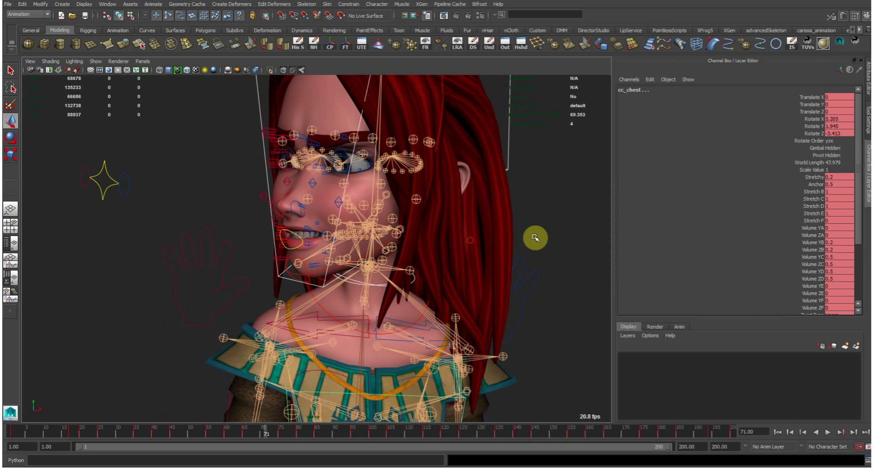
{"action": "left_click_drag", "start_coordinate": [796, 134], "coordinate": [801, 96]}
{"action": "right_click", "coordinate": [801, 96]}
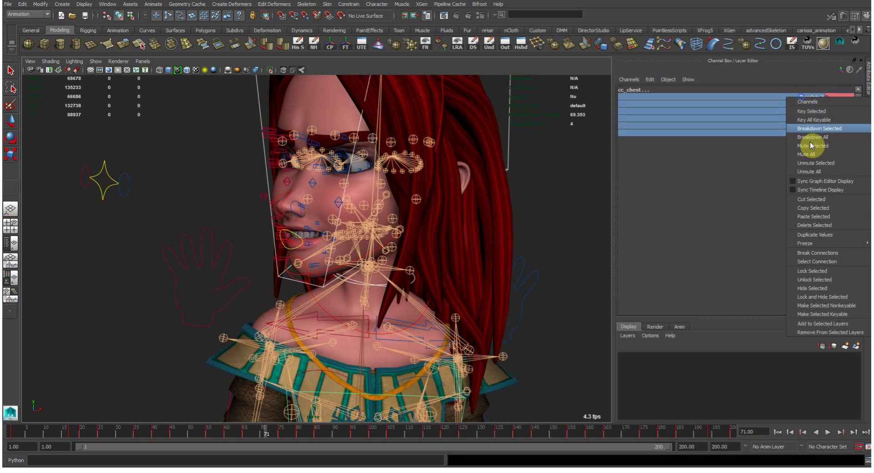
{"action": "left_click", "coordinate": [824, 146]}
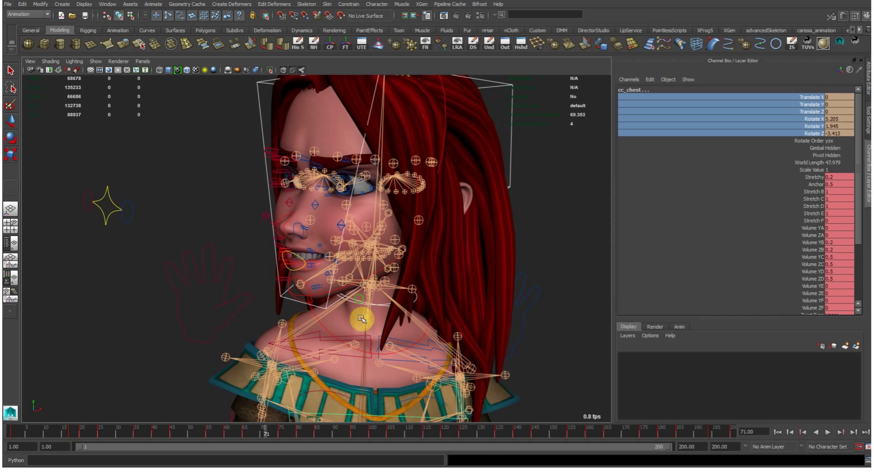
{"action": "key", "text": "ctrl+z"}
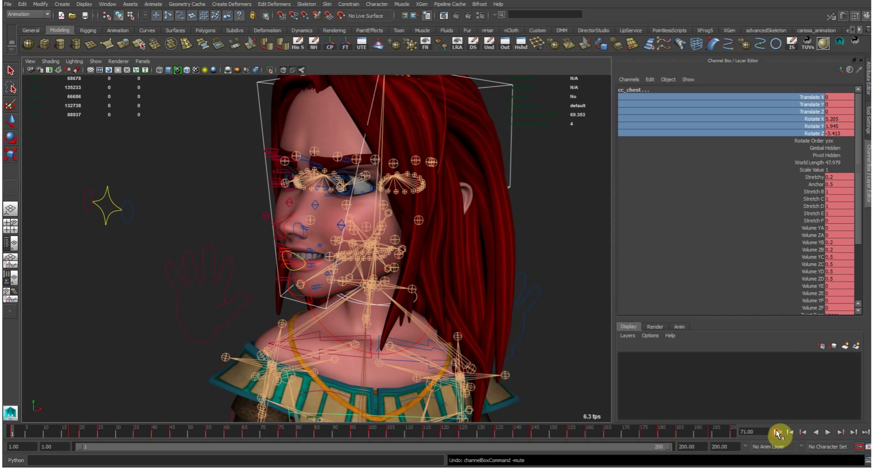
Return to frame 1, mute the highlighted Translate and Rotate channels of the selected body controls, and clear the selection
{"action": "left_click", "coordinate": [777, 433]}
{"action": "right_click", "coordinate": [799, 131]}
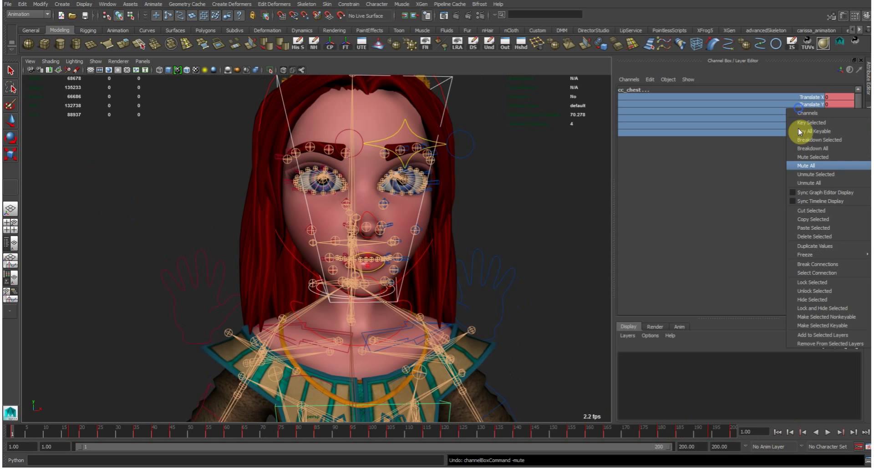
{"action": "left_click", "coordinate": [813, 157]}
{"action": "left_click", "coordinate": [515, 260]}
{"action": "scroll", "coordinate": [502, 236], "scroll_direction": "up", "scroll_amount": 8}
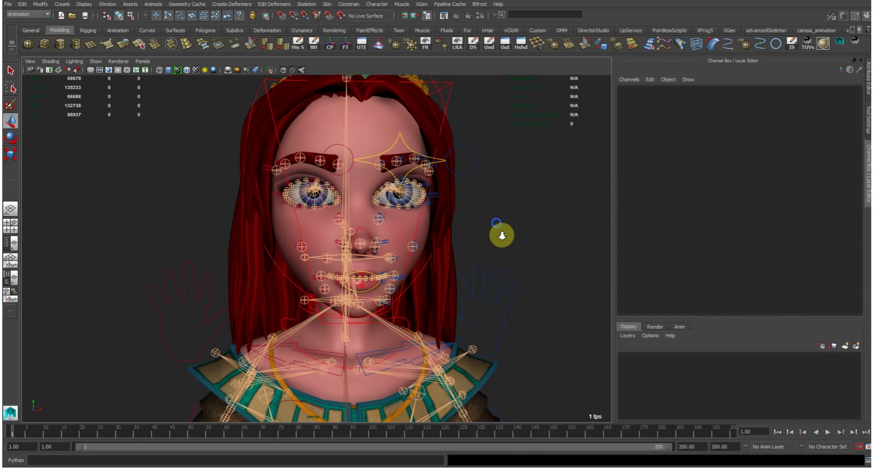
Scrub to frame 39 to check the remaining body motion and select the left clavicle control cc_l_clavicle
{"action": "left_click_drag", "start_coordinate": [17, 430], "coordinate": [151, 431]}
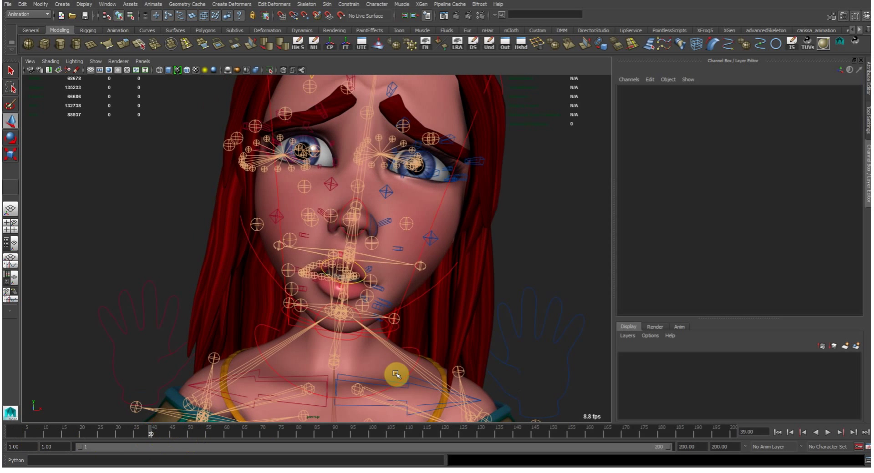
{"action": "left_click", "coordinate": [408, 378]}
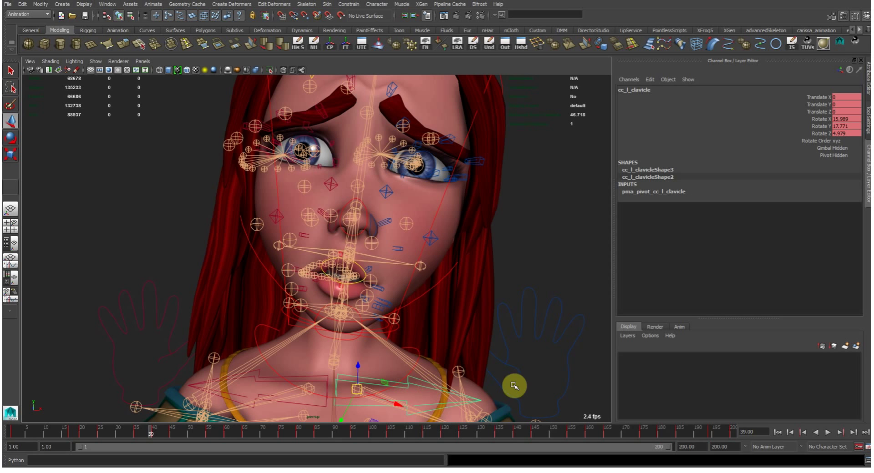
{"action": "middle_click_drag", "start_coordinate": [473, 359], "coordinate": [469, 345], "text": "alt"}
Select cc_neckBase, return to frame 1, mute its Translate and Rotate channels, and clear the selection
{"action": "left_click", "coordinate": [415, 336]}
{"action": "left_click", "coordinate": [777, 432]}
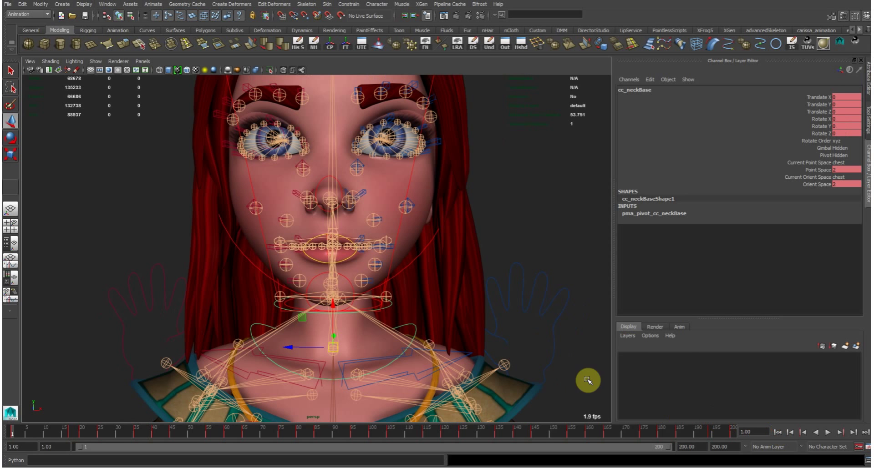
{"action": "double_click", "coordinate": [651, 90]}
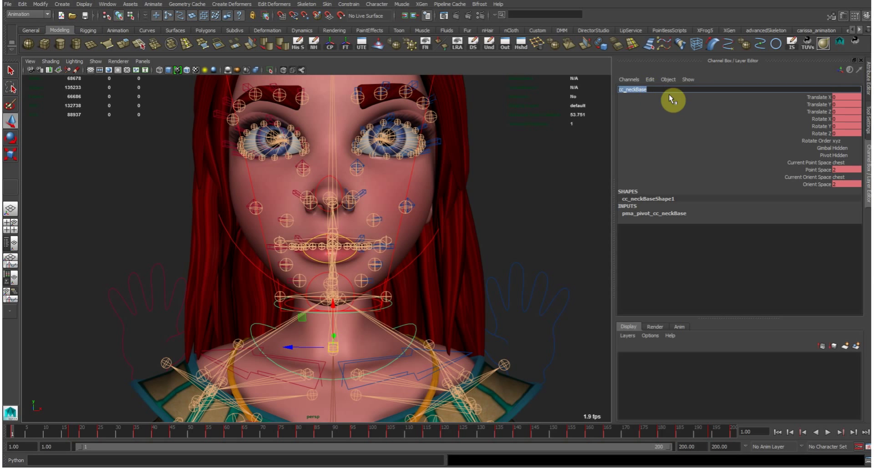
{"action": "left_click_drag", "start_coordinate": [802, 100], "coordinate": [809, 133]}
{"action": "right_click", "coordinate": [809, 132]}
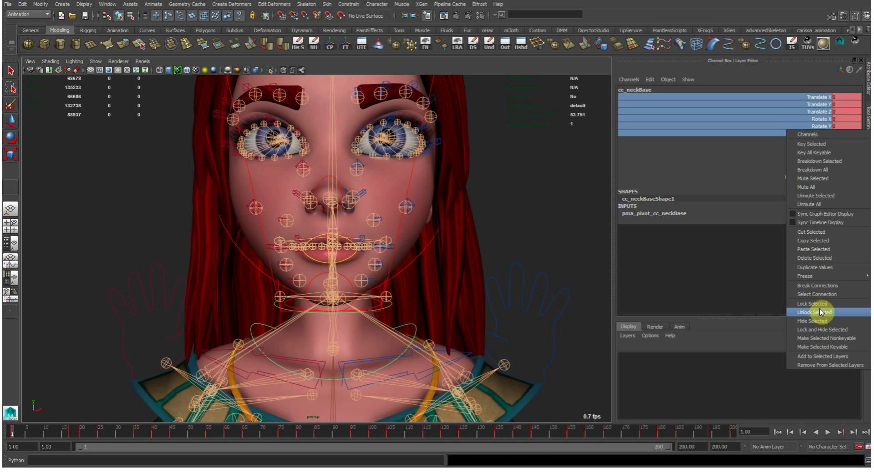
{"action": "left_click", "coordinate": [815, 178]}
{"action": "left_click", "coordinate": [523, 205]}
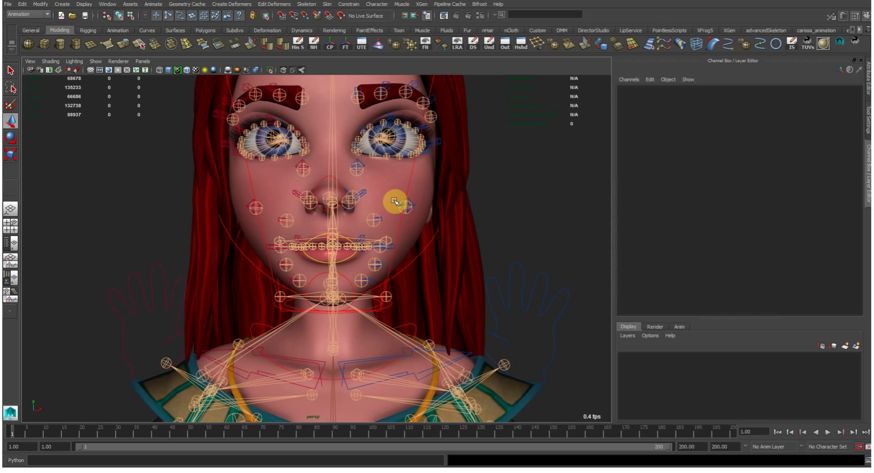
Play the facial animation with only the joints displayed over the face, and return to frame 1
{"action": "left_click_drag", "start_coordinate": [332, 254], "coordinate": [371, 283], "text": "alt"}
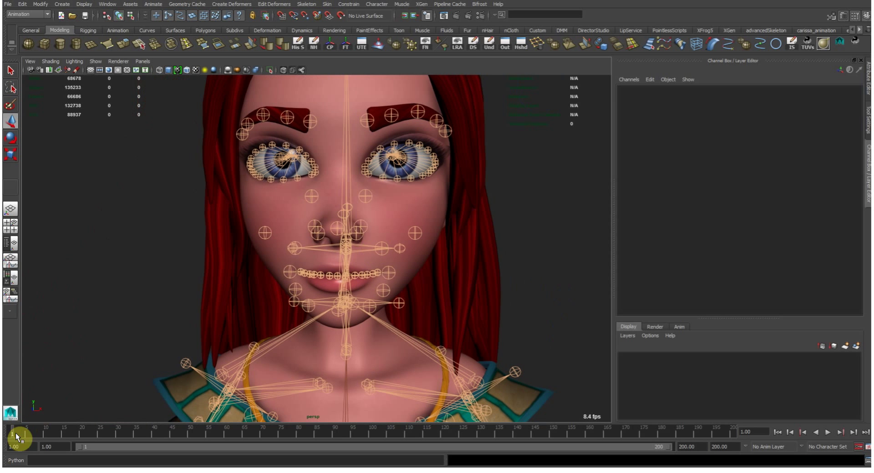
{"action": "key", "text": "alt+v"}
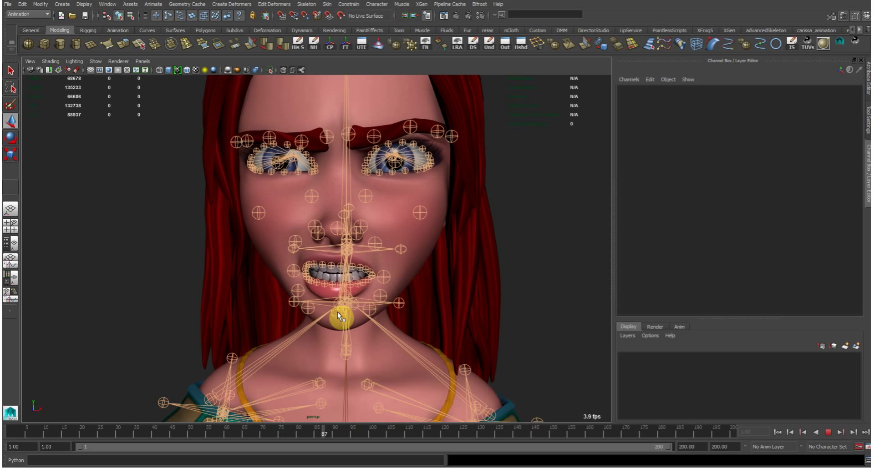
{"action": "left_click", "coordinate": [13, 432]}
Try moving the upper-lip control cc_lipsUpper_primary freely with the joints displayed, and undo the movement
{"action": "right_click_drag", "start_coordinate": [359, 267], "coordinate": [460, 332], "text": "alt"}
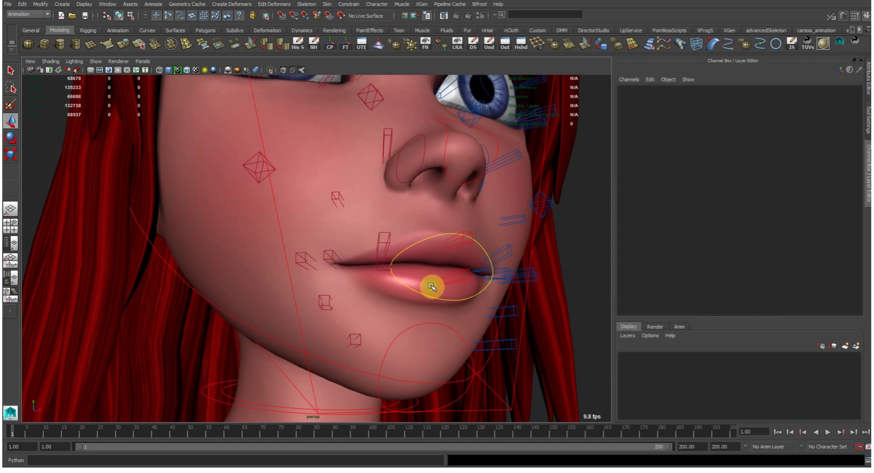
{"action": "middle_click_drag", "start_coordinate": [433, 288], "coordinate": [399, 241], "text": "alt"}
{"action": "left_click_drag", "start_coordinate": [399, 242], "coordinate": [377, 299], "text": "alt"}
{"action": "middle_click_drag", "start_coordinate": [339, 284], "coordinate": [301, 305], "text": "alt"}
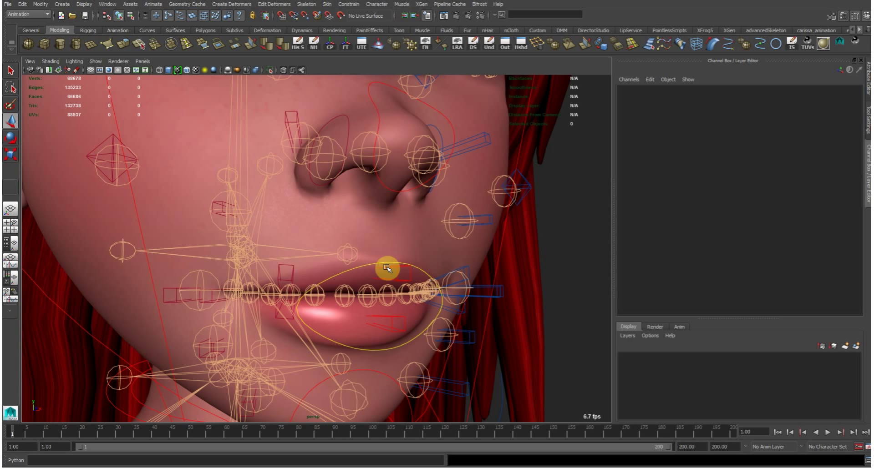
{"action": "left_click", "coordinate": [384, 294]}
{"action": "middle_click_drag", "start_coordinate": [386, 293], "coordinate": [312, 242]}
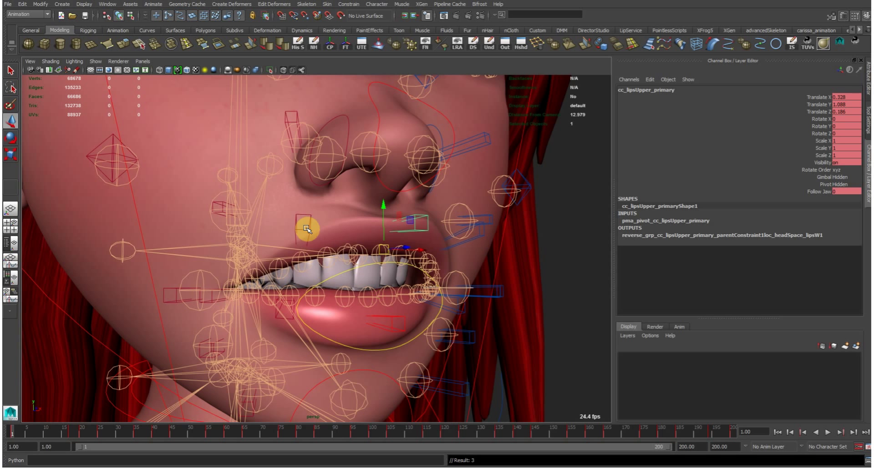
{"action": "left_click", "coordinate": [308, 229]}
{"action": "middle_click_drag", "start_coordinate": [382, 195], "coordinate": [414, 220]}
{"action": "left_click", "coordinate": [418, 240]}
{"action": "key", "text": "ctrl+z"}
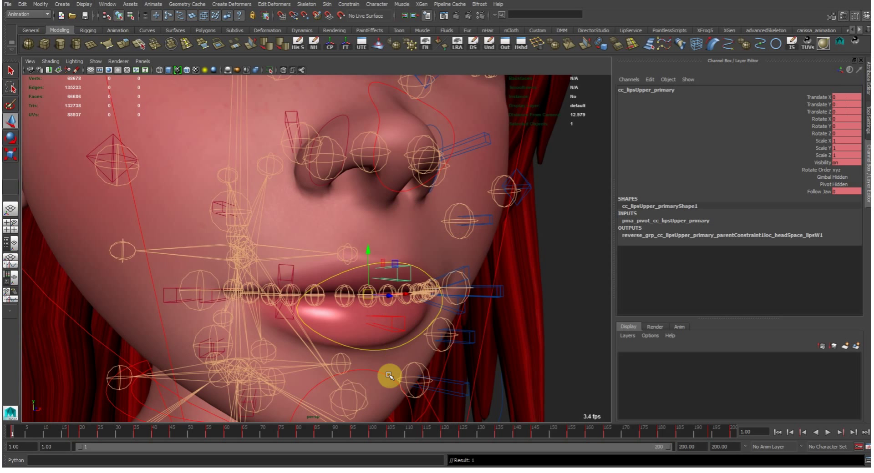
Select the jaw control cc_jaw and rotate it open to 19.44 on Rotate Z
{"action": "right_click_drag", "start_coordinate": [384, 375], "coordinate": [382, 247], "text": "alt"}
{"action": "left_click", "coordinate": [294, 188]}
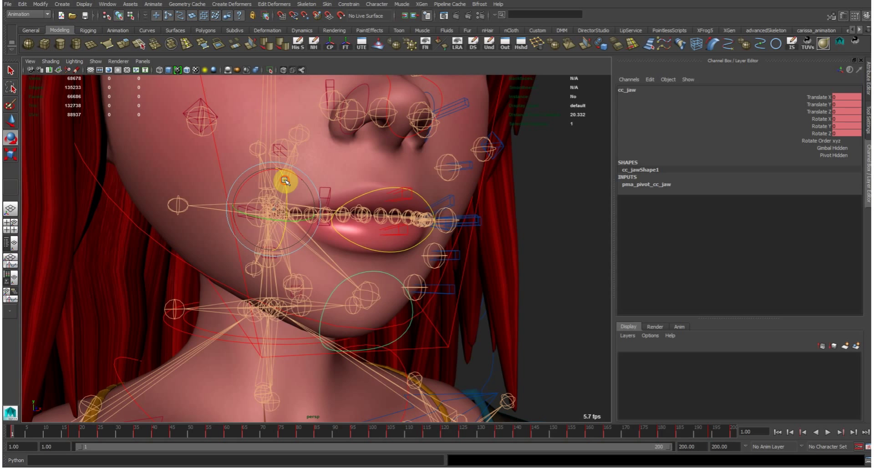
{"action": "middle_click_drag", "start_coordinate": [472, 92], "coordinate": [478, 117]}
{"action": "left_click_drag", "start_coordinate": [478, 117], "coordinate": [435, 251], "text": "alt"}
Select the main lips control cc_lips and highlight its Close Upper and Close Lower channels
{"action": "left_click", "coordinate": [467, 240]}
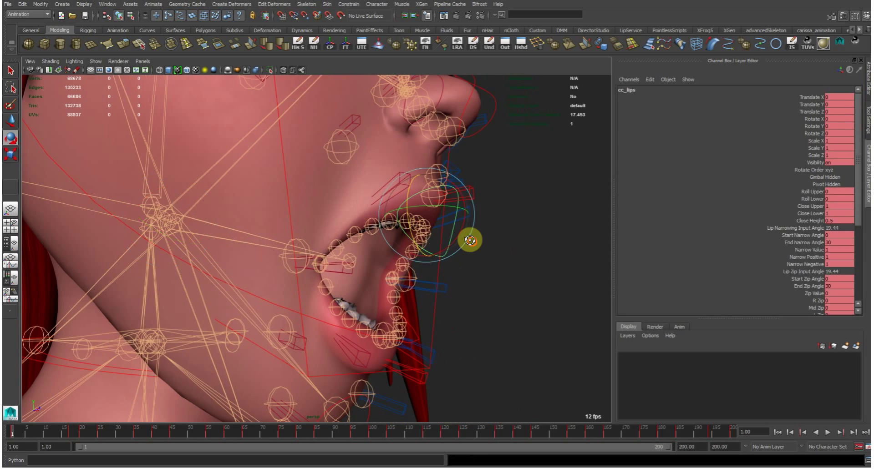
{"action": "right_click_drag", "start_coordinate": [468, 240], "coordinate": [465, 243], "text": "alt"}
{"action": "left_click_drag", "start_coordinate": [466, 243], "coordinate": [533, 236], "text": "alt"}
{"action": "left_click_drag", "start_coordinate": [812, 192], "coordinate": [811, 212]}
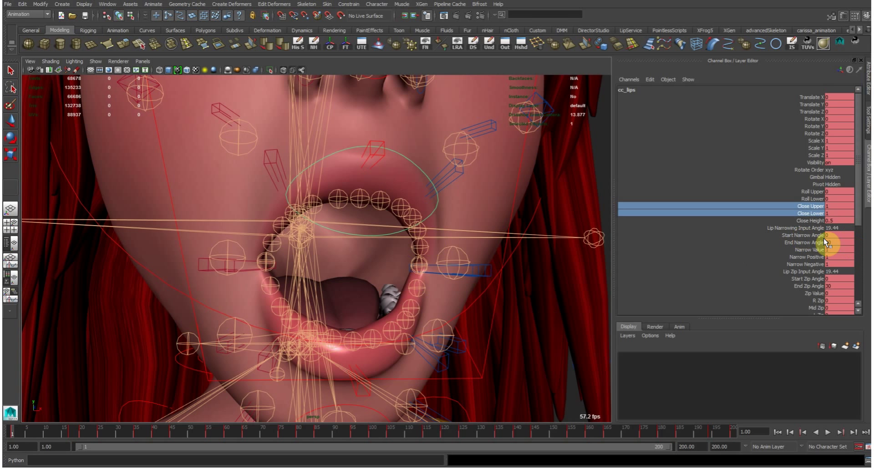
Set both R Zip and L Zip of cc_lips to 1 to seal the mouth corners
{"action": "scroll", "coordinate": [820, 212], "scroll_direction": "down", "scroll_amount": 1}
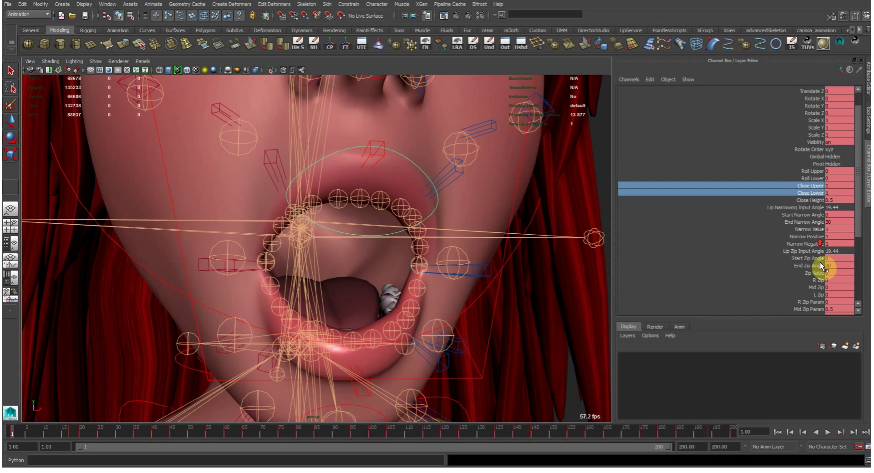
{"action": "left_click", "coordinate": [819, 281]}
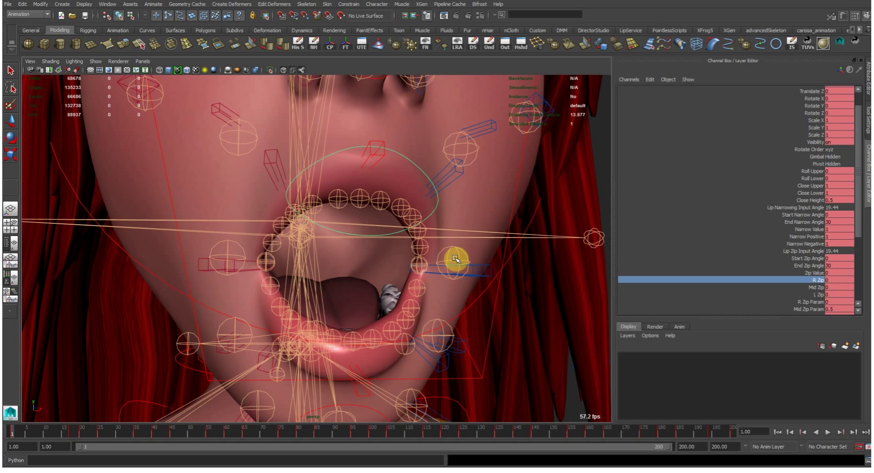
{"action": "right_click_drag", "start_coordinate": [408, 238], "coordinate": [421, 256], "text": "alt"}
{"action": "left_click_drag", "start_coordinate": [421, 257], "coordinate": [359, 256], "text": "alt"}
{"action": "middle_click_drag", "start_coordinate": [358, 256], "coordinate": [509, 239]}
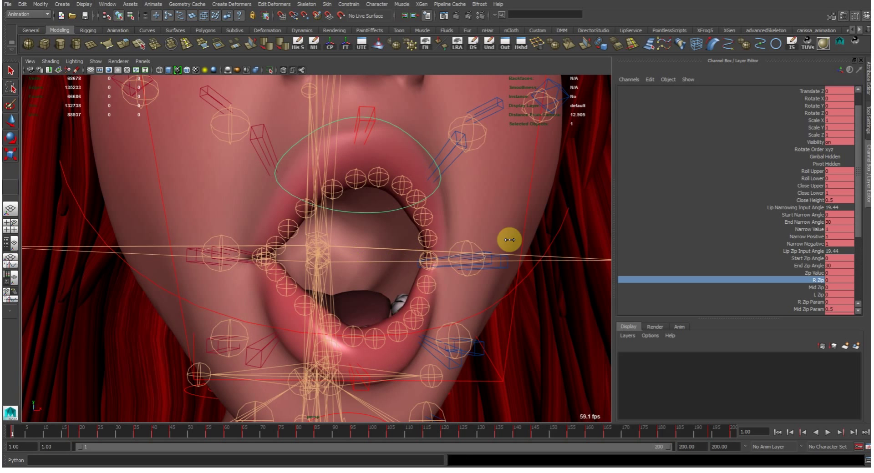
{"action": "left_click", "coordinate": [814, 295]}
{"action": "middle_click_drag", "start_coordinate": [517, 316], "coordinate": [760, 267]}
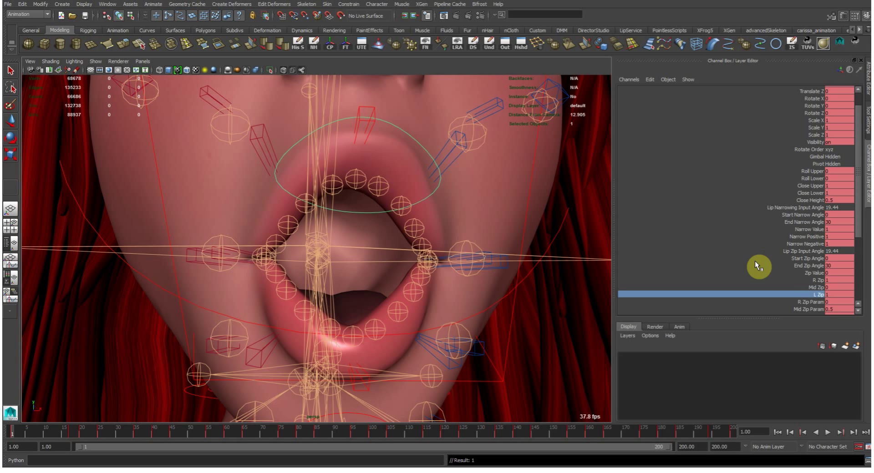
Try varying the Mid Zip channel of cc_lips, and go back to the L Zip channel
{"action": "left_click", "coordinate": [816, 288]}
{"action": "middle_click_drag", "start_coordinate": [310, 321], "coordinate": [434, 329]}
{"action": "left_click", "coordinate": [821, 294]}
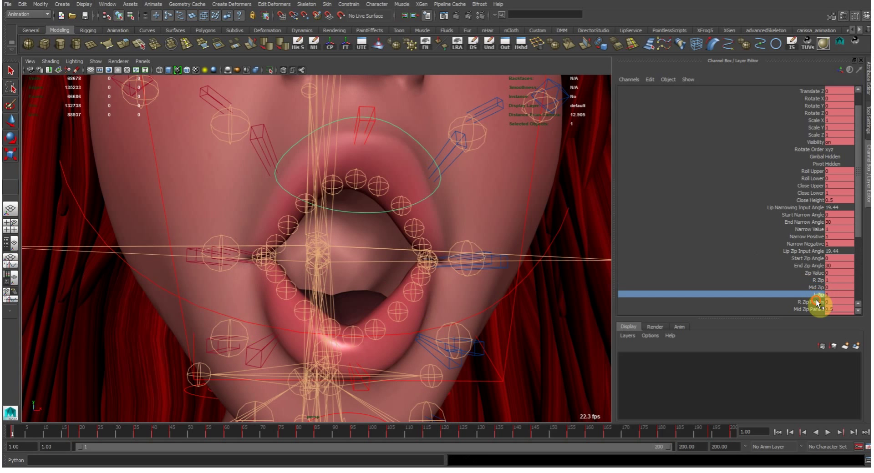
Adjust the lip zip spread on cc_lips, with R Zip Param at 0.32 and L Zip Param at 0.68
{"action": "left_click", "coordinate": [819, 302]}
{"action": "left_click_drag", "start_coordinate": [248, 258], "coordinate": [300, 264], "text": "alt"}
{"action": "mouse_move", "coordinate": [300, 264]}
{"action": "middle_mouse_down"}
{"action": "mouse_move", "coordinate": [120, 319]}
{"action": "mouse_move", "coordinate": [288, 253]}
{"action": "mouse_move", "coordinate": [291, 266]}
{"action": "mouse_move", "coordinate": [316, 267]}
{"action": "middle_mouse_up"}
{"action": "middle_click_drag", "start_coordinate": [336, 264], "coordinate": [304, 262]}
{"action": "scroll", "coordinate": [791, 268], "scroll_direction": "down", "scroll_amount": 2}
{"action": "left_click", "coordinate": [799, 296]}
{"action": "left_click_drag", "start_coordinate": [369, 287], "coordinate": [337, 293], "text": "alt"}
{"action": "middle_click_drag", "start_coordinate": [337, 293], "coordinate": [320, 293]}
Select the jaw control cc_jaw and rotate it towards the closed position
{"action": "left_click_drag", "start_coordinate": [302, 396], "coordinate": [272, 340], "text": "alt"}
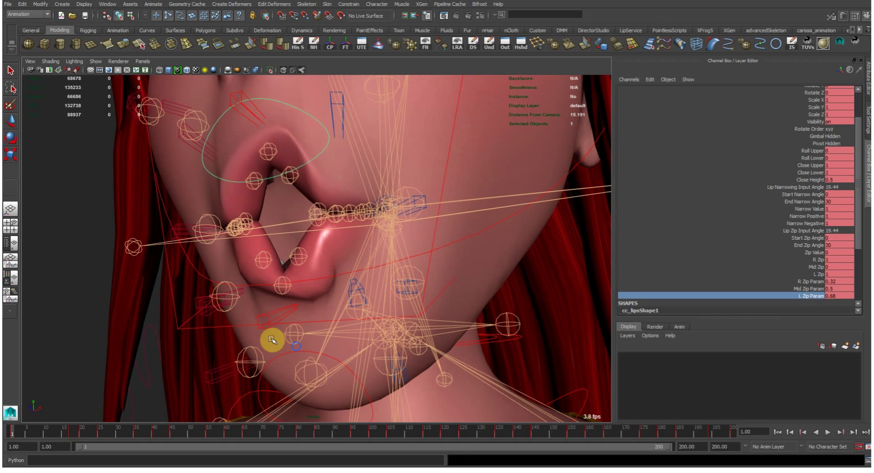
{"action": "left_click", "coordinate": [283, 358]}
{"action": "left_click", "coordinate": [294, 343]}
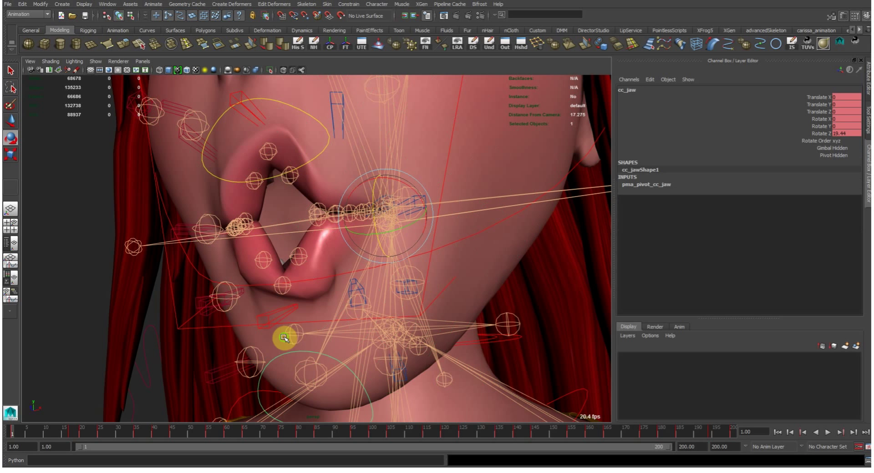
{"action": "left_click_drag", "start_coordinate": [287, 338], "coordinate": [279, 333], "text": "alt"}
{"action": "middle_click_drag", "start_coordinate": [278, 334], "coordinate": [277, 221]}
{"action": "left_click_drag", "start_coordinate": [277, 220], "coordinate": [370, 271], "text": "alt"}
Toggle the rig controls and joints around the mouth and fine-tune the jaw to about 3.3 degrees open
{"action": "key", "text": "alt+c"}
{"action": "key", "text": "alt+j"}
{"action": "left_click_drag", "start_coordinate": [525, 263], "coordinate": [408, 228], "text": "alt"}
{"action": "key", "text": "alt+c"}
{"action": "key", "text": "alt+j"}
{"action": "middle_click_drag", "start_coordinate": [405, 223], "coordinate": [408, 218]}
{"action": "left_click_drag", "start_coordinate": [407, 219], "coordinate": [433, 257], "text": "alt"}
Select cc_lips and scale it down uniformly to 0.439 to pucker the lips
{"action": "left_click", "coordinate": [437, 246]}
{"action": "key", "text": "r"}
{"action": "middle_click_drag", "start_coordinate": [463, 241], "coordinate": [413, 256]}
{"action": "left_click_drag", "start_coordinate": [414, 255], "coordinate": [401, 266], "text": "alt"}
{"action": "key", "text": "alt+1"}
{"action": "key", "text": "alt+2"}
{"action": "right_click_drag", "start_coordinate": [429, 273], "coordinate": [334, 228], "text": "alt"}
{"action": "mouse_move", "coordinate": [349, 229]}
{"action": "middle_mouse_down"}
{"action": "mouse_move", "coordinate": [366, 232]}
{"action": "mouse_move", "coordinate": [336, 220]}
{"action": "middle_mouse_up"}
{"action": "right_click_drag", "start_coordinate": [336, 219], "coordinate": [411, 240], "text": "alt"}
{"action": "left_click_drag", "start_coordinate": [412, 240], "coordinate": [364, 245], "text": "alt"}
{"action": "mouse_move", "coordinate": [372, 246]}
{"action": "middle_mouse_down"}
{"action": "mouse_move", "coordinate": [400, 250]}
{"action": "mouse_move", "coordinate": [380, 248]}
{"action": "middle_mouse_up"}
{"action": "left_click_drag", "start_coordinate": [368, 249], "coordinate": [319, 253], "text": "alt"}
Push cc_lips forward to 0.934 on Translate Z, and undo the lip move and scale changes
{"action": "key", "text": "w"}
{"action": "left_click_drag", "start_coordinate": [235, 255], "coordinate": [220, 273]}
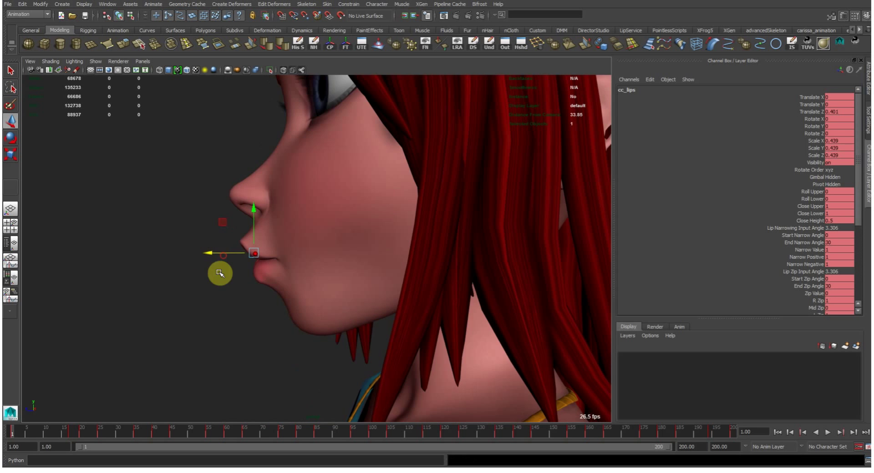
{"action": "left_click_drag", "start_coordinate": [252, 244], "coordinate": [417, 251], "text": "alt"}
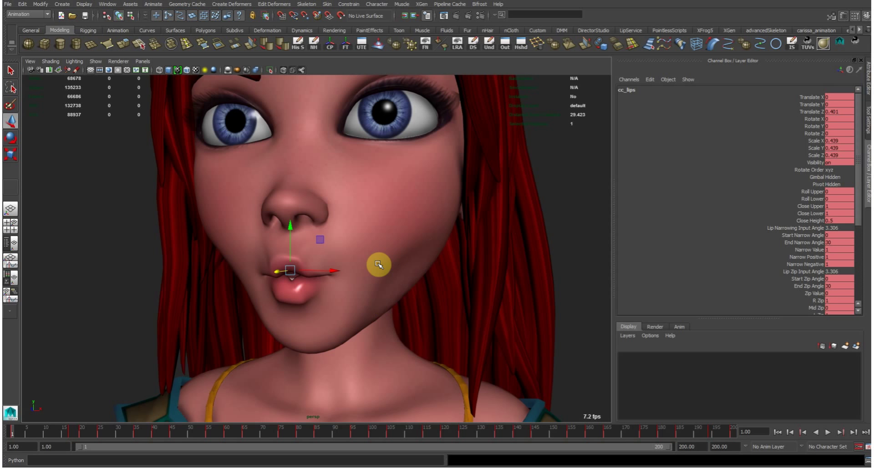
{"action": "left_click_drag", "start_coordinate": [379, 264], "coordinate": [398, 259], "text": "alt"}
{"action": "middle_click_drag", "start_coordinate": [398, 260], "coordinate": [429, 249]}
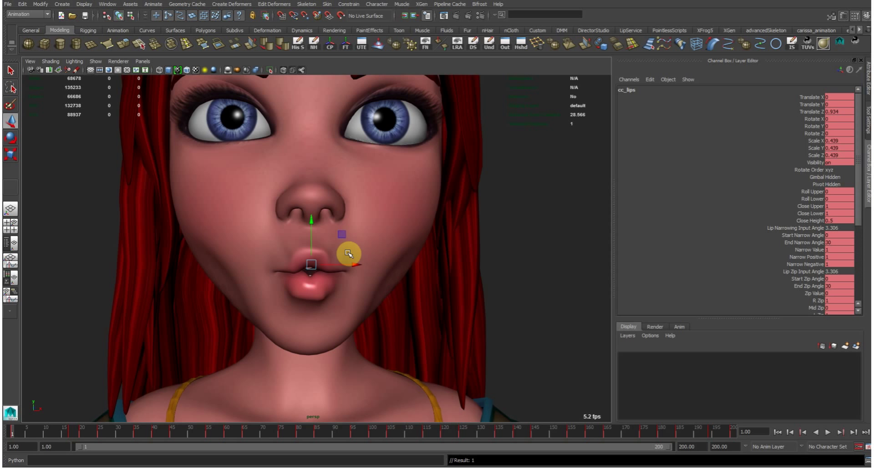
{"action": "key", "text": "ctrl+z"}
{"action": "key", "text": "ctrl+z"}
{"action": "key", "text": "ctrl+z"}
Display the controls and joints around the mouth and select the left cheek control cc_l_cheekD
{"action": "left_click_drag", "start_coordinate": [358, 263], "coordinate": [327, 269], "text": "alt"}
{"action": "right_click_drag", "start_coordinate": [328, 269], "coordinate": [363, 294], "text": "alt"}
{"action": "key", "text": "j"}
{"action": "mouse_move", "coordinate": [363, 295]}
{"action": "left_mouse_down", "text": "alt"}
{"action": "mouse_move", "coordinate": [353, 291]}
{"action": "mouse_move", "coordinate": [372, 297]}
{"action": "left_mouse_up", "text": "alt"}
{"action": "right_click_drag", "start_coordinate": [371, 297], "coordinate": [414, 314], "text": "alt"}
{"action": "left_click_drag", "start_coordinate": [414, 314], "coordinate": [423, 316], "text": "alt"}
{"action": "mouse_move", "coordinate": [369, 312]}
{"action": "left_mouse_down", "text": "alt"}
{"action": "mouse_move", "coordinate": [406, 317]}
{"action": "mouse_move", "coordinate": [378, 309]}
{"action": "left_mouse_up", "text": "alt"}
{"action": "left_click", "coordinate": [379, 312]}
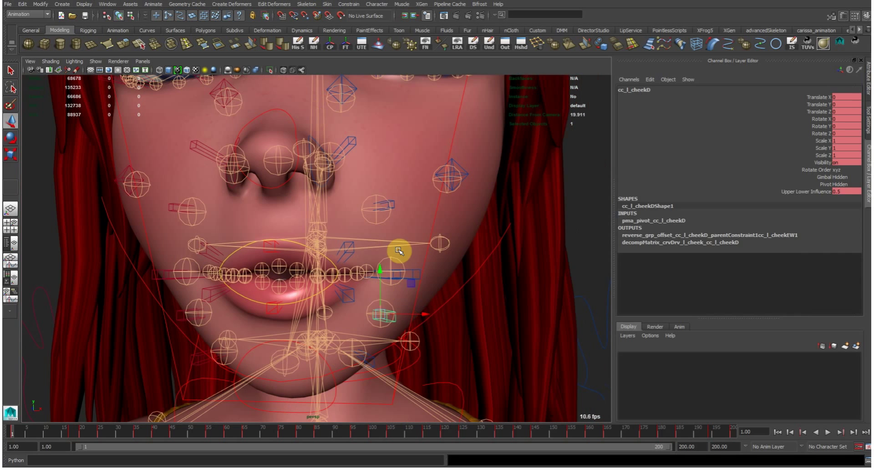
Move cc_l_cheekD freely to about -1.398, -0.116, 0.263, and select its bind joint jBnd_l_cheekD
{"action": "left_click_drag", "start_coordinate": [419, 283], "coordinate": [422, 263], "text": "alt"}
{"action": "key", "text": "alt+j"}
{"action": "mouse_move", "coordinate": [400, 249]}
{"action": "middle_mouse_down"}
{"action": "mouse_move", "coordinate": [411, 267]}
{"action": "mouse_move", "coordinate": [390, 259]}
{"action": "mouse_move", "coordinate": [428, 266]}
{"action": "mouse_move", "coordinate": [396, 253]}
{"action": "middle_mouse_up"}
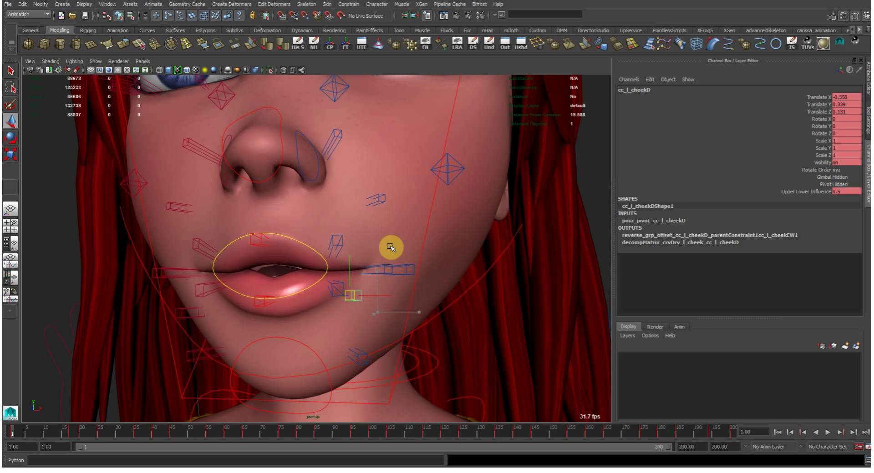
{"action": "mouse_move", "coordinate": [410, 257]}
{"action": "middle_mouse_down"}
{"action": "mouse_move", "coordinate": [397, 261]}
{"action": "mouse_move", "coordinate": [404, 272]}
{"action": "mouse_move", "coordinate": [389, 265]}
{"action": "mouse_move", "coordinate": [401, 274]}
{"action": "mouse_move", "coordinate": [378, 271]}
{"action": "mouse_move", "coordinate": [419, 272]}
{"action": "middle_mouse_up"}
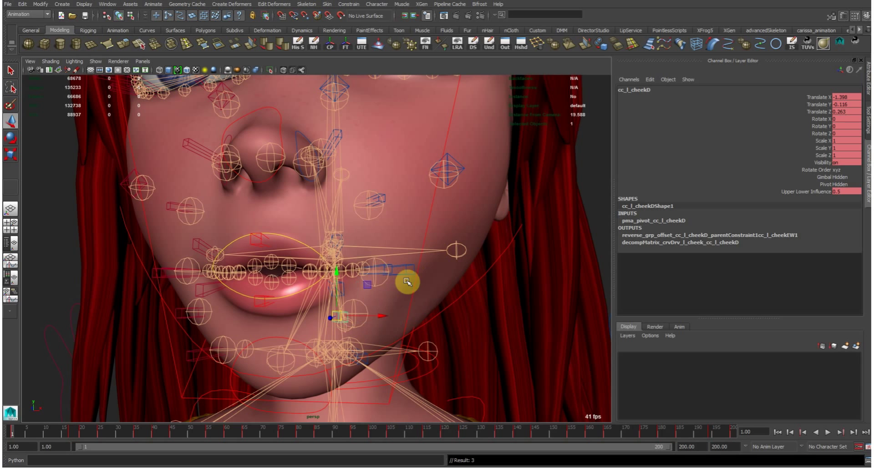
{"action": "left_click_drag", "start_coordinate": [419, 269], "coordinate": [363, 351], "text": "alt"}
{"action": "left_click", "coordinate": [360, 318]}
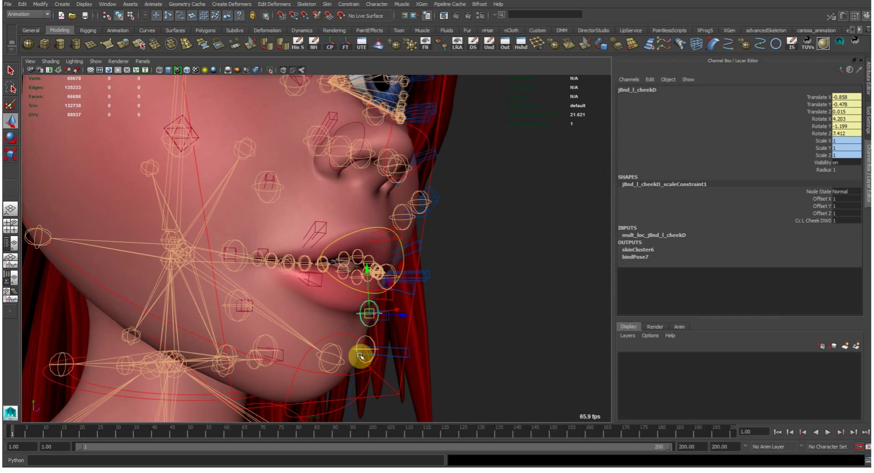
Add the other left cheek bind joints, ending with jBnd_l_cheekA, to the selected jBnd_l_cheekD
{"action": "left_click_drag", "start_coordinate": [458, 305], "coordinate": [395, 271], "text": "alt"}
{"action": "left_click", "coordinate": [391, 274], "text": "shift"}
{"action": "left_click", "coordinate": [397, 210], "text": "shift"}
{"action": "left_click_drag", "start_coordinate": [385, 168], "coordinate": [333, 175], "text": "alt"}
{"action": "left_click", "coordinate": [299, 184], "text": "shift"}
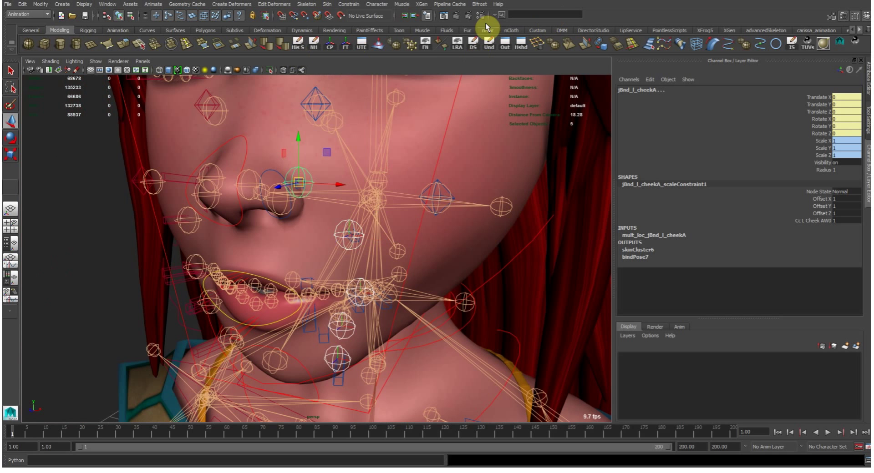
Clear the joint selection, select cc_l_cheekD and move it freely around the left lower cheek
{"action": "mouse_move", "coordinate": [376, 291]}
{"action": "left_mouse_down", "text": "alt"}
{"action": "mouse_move", "coordinate": [463, 285]}
{"action": "mouse_move", "coordinate": [371, 290]}
{"action": "left_mouse_up", "text": "alt"}
{"action": "left_click", "coordinate": [471, 306]}
{"action": "left_click", "coordinate": [333, 303]}
{"action": "right_click_drag", "start_coordinate": [375, 288], "coordinate": [471, 285], "text": "alt"}
{"action": "left_click_drag", "start_coordinate": [470, 285], "coordinate": [460, 337], "text": "alt"}
{"action": "middle_click_drag", "start_coordinate": [456, 336], "coordinate": [449, 322], "text": "alt"}
{"action": "left_click_drag", "start_coordinate": [449, 322], "coordinate": [444, 298], "text": "alt"}
{"action": "mouse_move", "coordinate": [425, 324]}
{"action": "middle_mouse_down"}
{"action": "mouse_move", "coordinate": [502, 339]}
{"action": "mouse_move", "coordinate": [416, 363]}
{"action": "mouse_move", "coordinate": [408, 325]}
{"action": "middle_mouse_up"}
{"action": "left_click_drag", "start_coordinate": [408, 326], "coordinate": [413, 347], "text": "alt"}
{"action": "middle_click_drag", "start_coordinate": [413, 347], "coordinate": [433, 386]}
Undo the successive free moves of the left cheek control
{"action": "key", "text": "ctrl+z"}
{"action": "key", "text": "ctrl+z"}
{"action": "key", "text": "ctrl+z"}
{"action": "key", "text": "ctrl+z"}
{"action": "key", "text": "ctrl+z"}
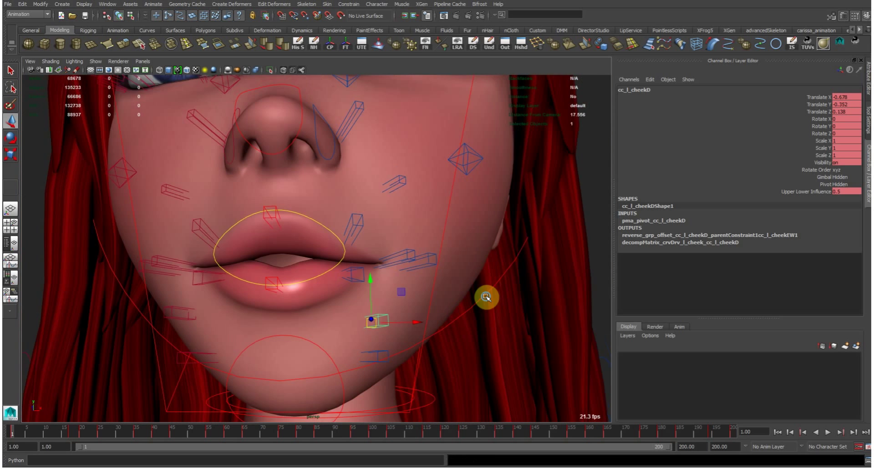
{"action": "key", "text": "ctrl+z"}
{"action": "key", "text": "ctrl+z"}
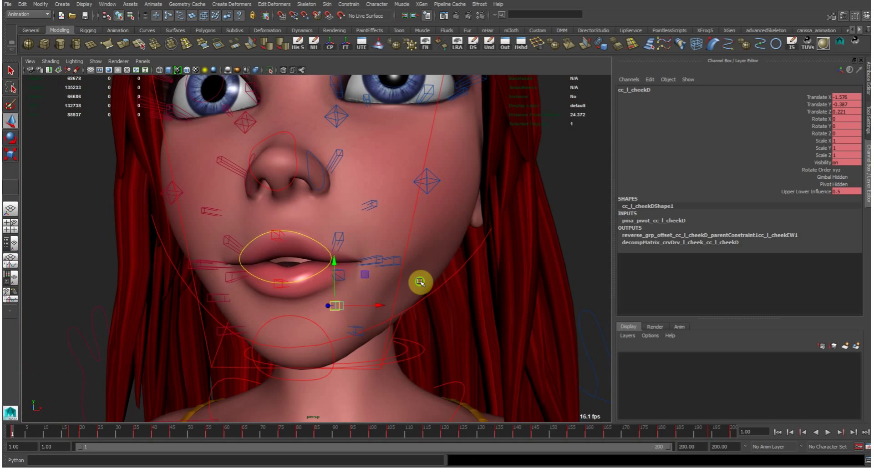
{"action": "key", "text": "ctrl+z"}
{"action": "key", "text": "ctrl+z"}
{"action": "key", "text": "ctrl+z"}
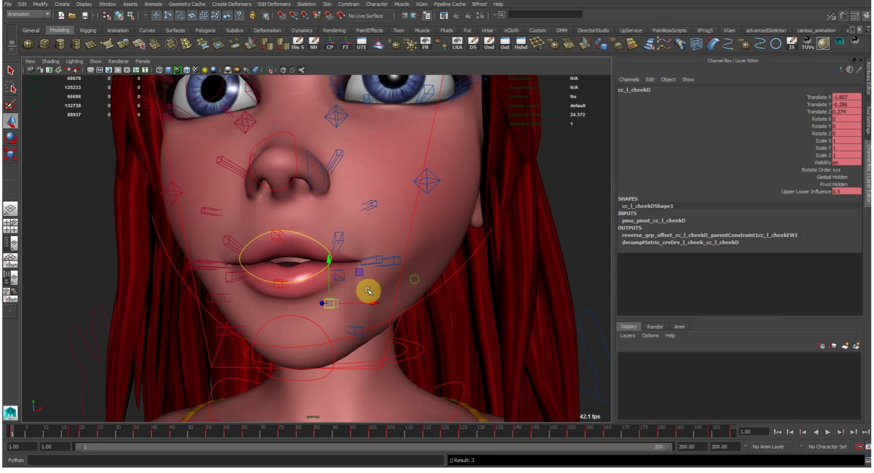
{"action": "key", "text": "ctrl+z"}
{"action": "key", "text": "ctrl+z"}
{"action": "key", "text": "ctrl+z"}
{"action": "key", "text": "ctrl+z"}
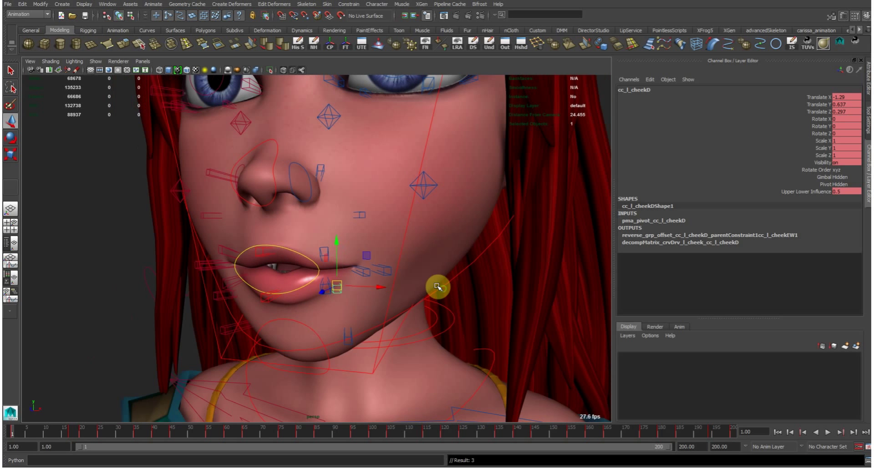
Move cc_l_cheekD freely to about -1.27, 0.677, 0.296, shift it further, and undo its moves back to zero
{"action": "mouse_move", "coordinate": [448, 279]}
{"action": "middle_mouse_down"}
{"action": "mouse_move", "coordinate": [488, 282]}
{"action": "mouse_move", "coordinate": [465, 280]}
{"action": "middle_mouse_up"}
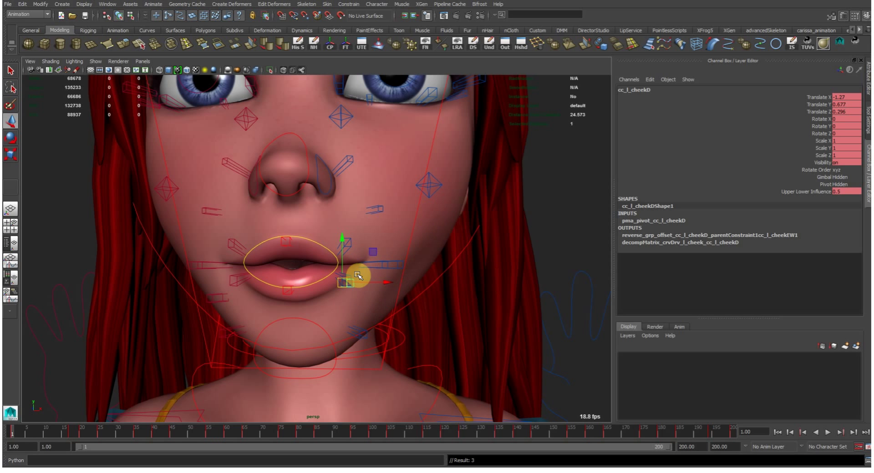
{"action": "middle_click_drag", "start_coordinate": [469, 254], "coordinate": [513, 264]}
{"action": "left_click_drag", "start_coordinate": [490, 254], "coordinate": [364, 281], "text": "alt"}
{"action": "middle_click_drag", "start_coordinate": [364, 281], "coordinate": [371, 304]}
{"action": "key", "text": "ctrl+z"}
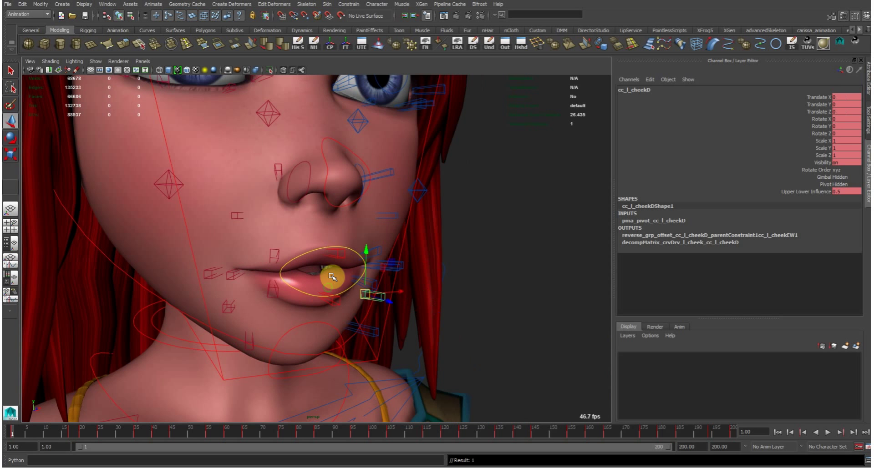
Examine the controls around the mouth, cheeks and eyes from the front and both sides of the face
{"action": "left_click_drag", "start_coordinate": [425, 275], "coordinate": [378, 257], "text": "alt"}
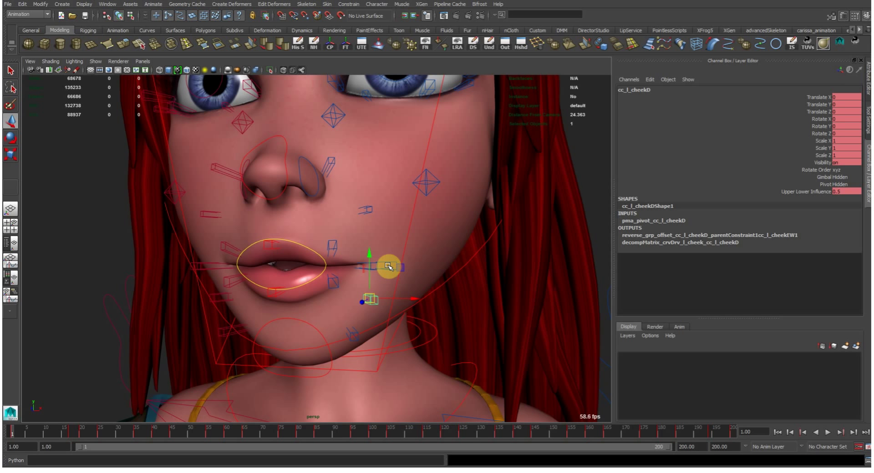
{"action": "left_click_drag", "start_coordinate": [367, 253], "coordinate": [394, 250], "text": "alt"}
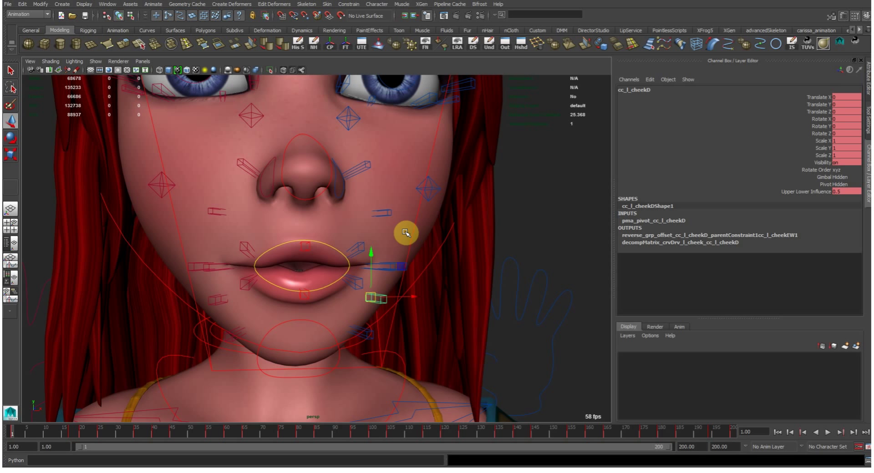
{"action": "mouse_move", "coordinate": [404, 232]}
{"action": "left_mouse_down", "text": "alt"}
{"action": "mouse_move", "coordinate": [363, 238]}
{"action": "mouse_move", "coordinate": [403, 234]}
{"action": "mouse_move", "coordinate": [394, 240]}
{"action": "left_mouse_up", "text": "alt"}
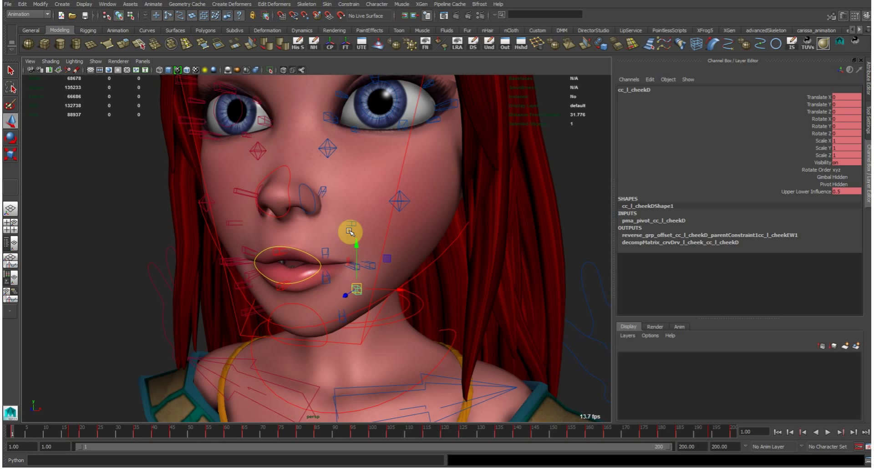
{"action": "right_click_drag", "start_coordinate": [312, 229], "coordinate": [351, 269], "text": "alt"}
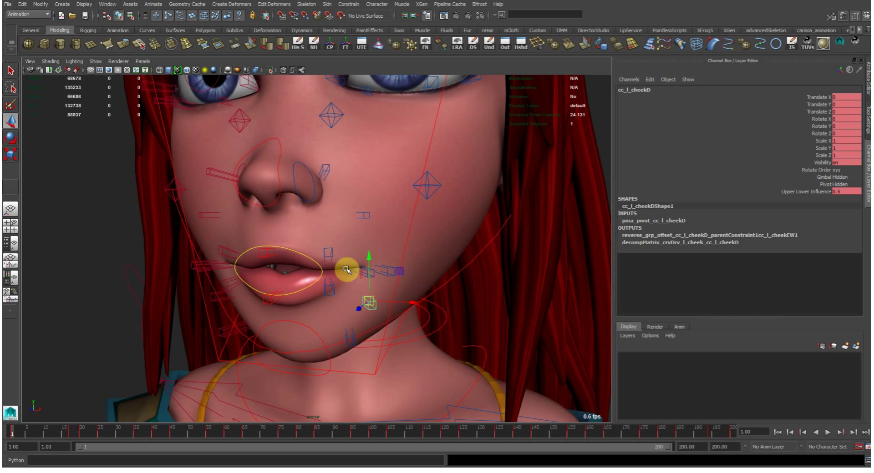
{"action": "left_click_drag", "start_coordinate": [404, 291], "coordinate": [431, 240], "text": "alt"}
{"action": "right_click_drag", "start_coordinate": [431, 240], "coordinate": [374, 247], "text": "alt"}
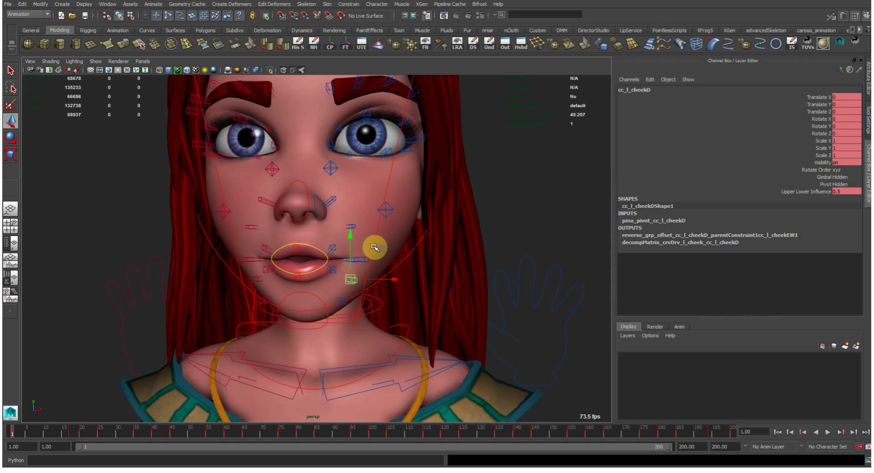
{"action": "right_click_drag", "start_coordinate": [509, 216], "coordinate": [433, 279], "text": "alt"}
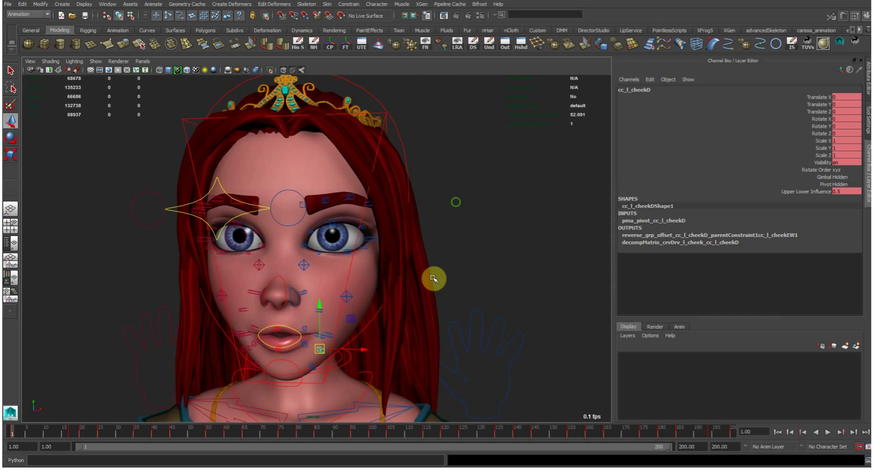
{"action": "left_click_drag", "start_coordinate": [433, 279], "coordinate": [476, 251], "text": "alt"}
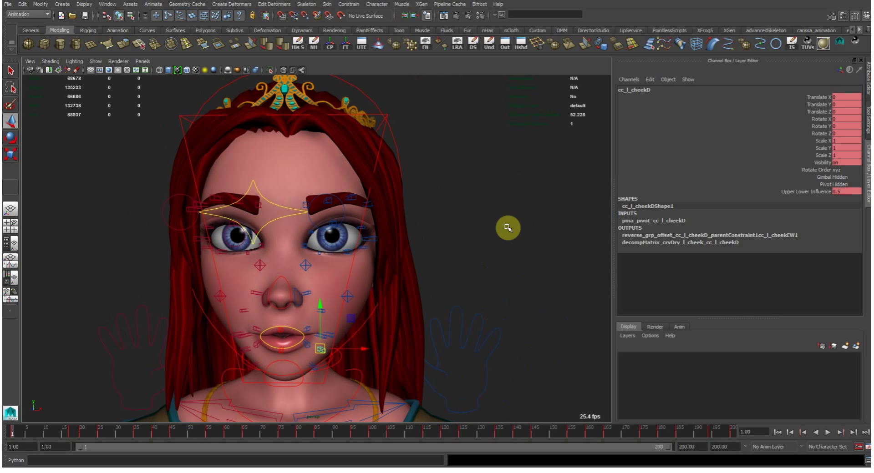
{"action": "left_click_drag", "start_coordinate": [364, 279], "coordinate": [344, 274], "text": "alt"}
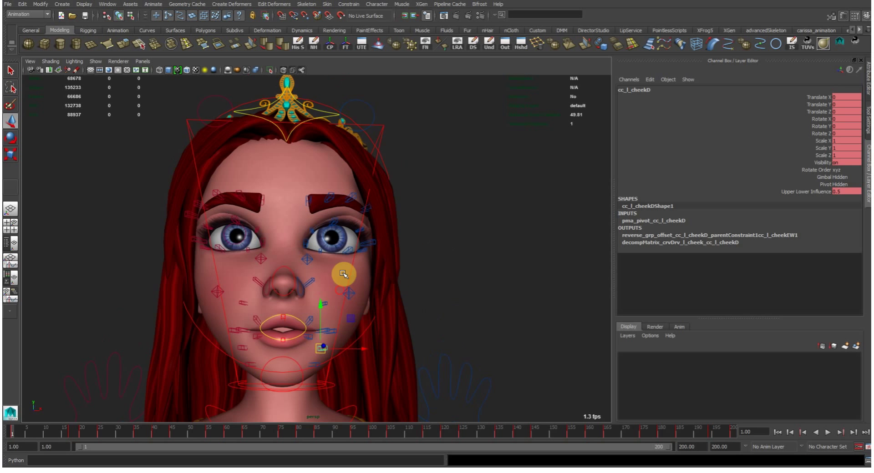
Compare the face with the rig controls hidden and displayed, and examine the facial controls from both sides
{"action": "left_click_drag", "start_coordinate": [410, 332], "coordinate": [393, 238], "text": "alt"}
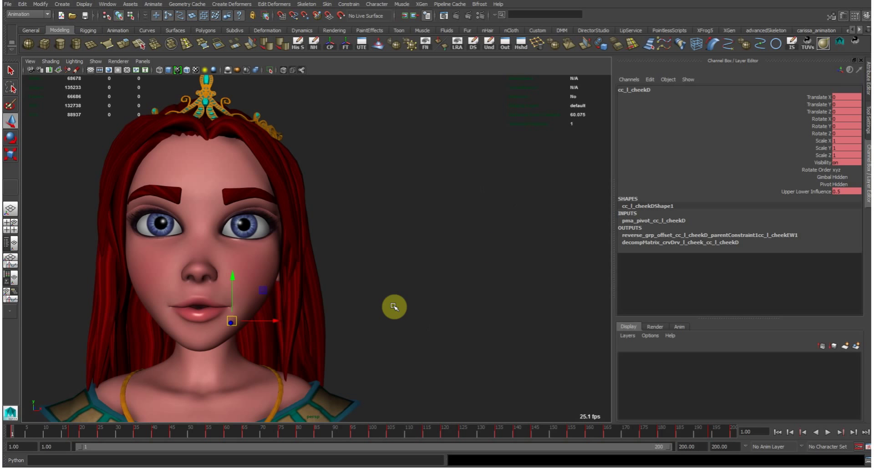
{"action": "middle_click_drag", "start_coordinate": [355, 241], "coordinate": [524, 217], "text": "alt"}
{"action": "key", "text": "alt+1"}
{"action": "right_click_drag", "start_coordinate": [261, 284], "coordinate": [401, 352], "text": "alt"}
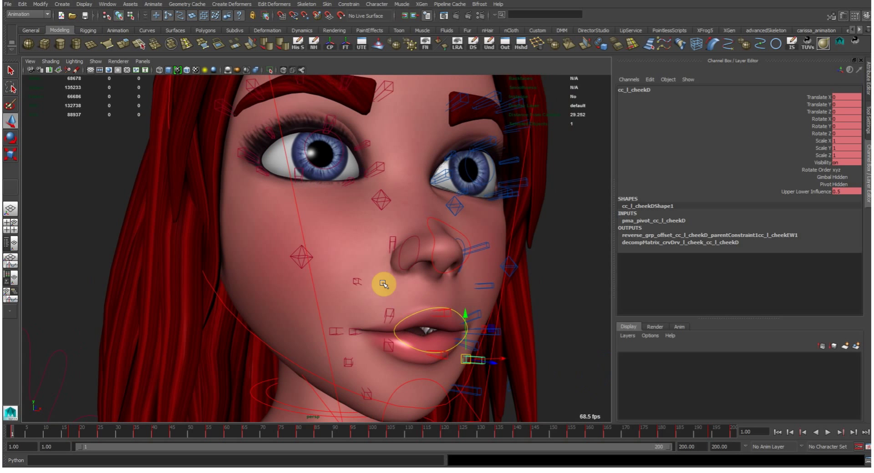
{"action": "right_click_drag", "start_coordinate": [485, 332], "coordinate": [400, 285], "text": "alt"}
{"action": "middle_click_drag", "start_coordinate": [400, 286], "coordinate": [382, 318], "text": "alt"}
{"action": "left_click_drag", "start_coordinate": [381, 317], "coordinate": [445, 296], "text": "alt"}
{"action": "middle_click_drag", "start_coordinate": [445, 295], "coordinate": [387, 297], "text": "alt"}
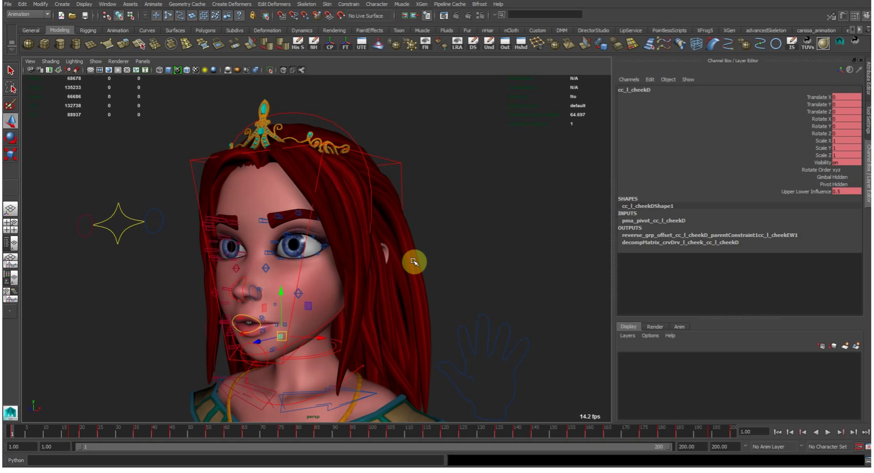
Select cc_l_finger_poseMaster on the left hand and test its Fist and Fist Offset attributes, returning them to 0
{"action": "right_click_drag", "start_coordinate": [444, 301], "coordinate": [285, 302], "text": "alt"}
{"action": "middle_click_drag", "start_coordinate": [376, 337], "coordinate": [309, 155], "text": "alt"}
{"action": "right_click_drag", "start_coordinate": [310, 255], "coordinate": [359, 311], "text": "alt"}
{"action": "left_click", "coordinate": [362, 327]}
{"action": "left_click_drag", "start_coordinate": [359, 312], "coordinate": [408, 286], "text": "alt"}
{"action": "left_click", "coordinate": [823, 97]}
{"action": "middle_click_drag", "start_coordinate": [410, 246], "coordinate": [438, 280]}
{"action": "left_click", "coordinate": [806, 105]}
{"action": "middle_click_drag", "start_coordinate": [326, 292], "coordinate": [370, 292]}
{"action": "left_click", "coordinate": [819, 97]}
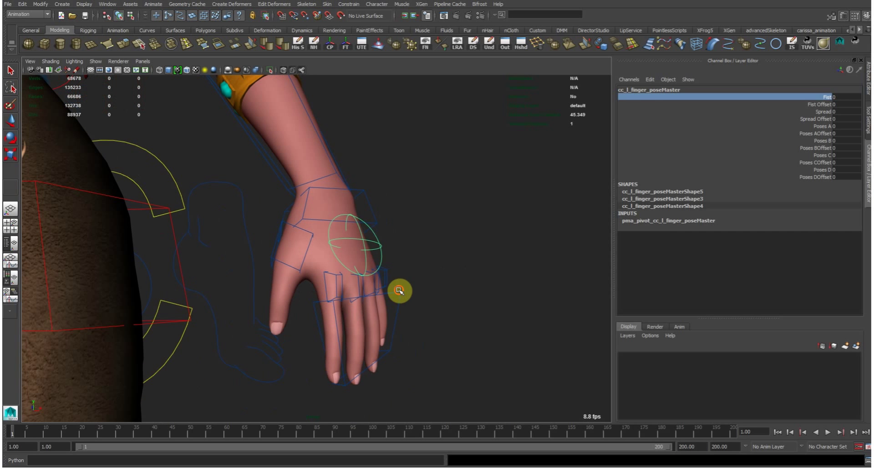
Rotate the cc_fk_jBnd_l_fingers control on the left hand, and undo the rotation
{"action": "left_click", "coordinate": [399, 291]}
{"action": "key", "text": "e"}
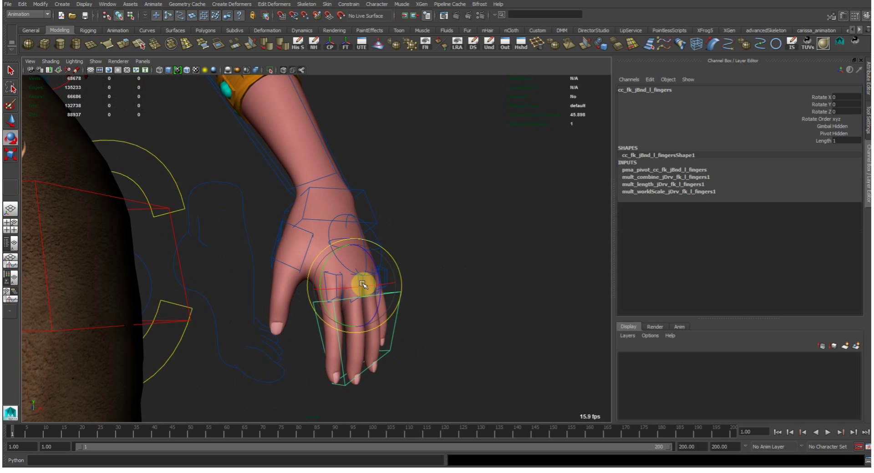
{"action": "left_click_drag", "start_coordinate": [370, 263], "coordinate": [376, 298]}
{"action": "key", "text": "ctrl+z"}
{"action": "key", "text": "w"}
Select cc_l_finger_poseMaster and highlight all its pose attributes from Fist through Poses DOffset
{"action": "left_click", "coordinate": [379, 269]}
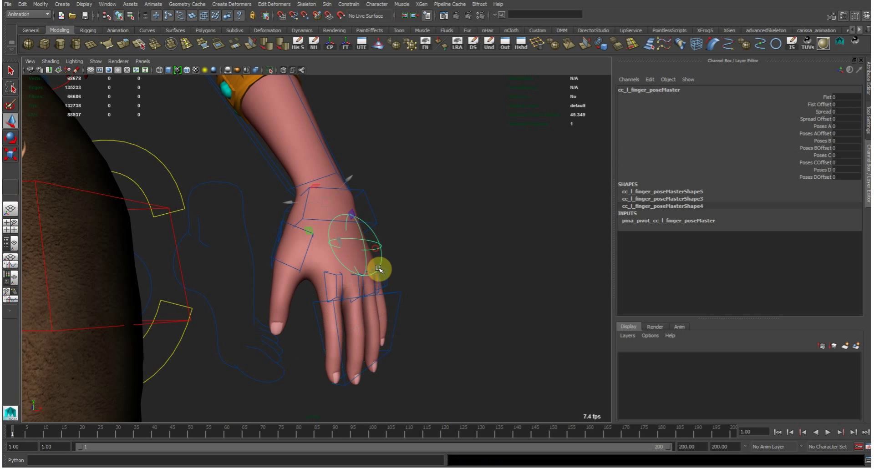
{"action": "right_click_drag", "start_coordinate": [496, 238], "coordinate": [324, 207], "text": "alt"}
{"action": "middle_click_drag", "start_coordinate": [322, 207], "coordinate": [332, 315], "text": "alt"}
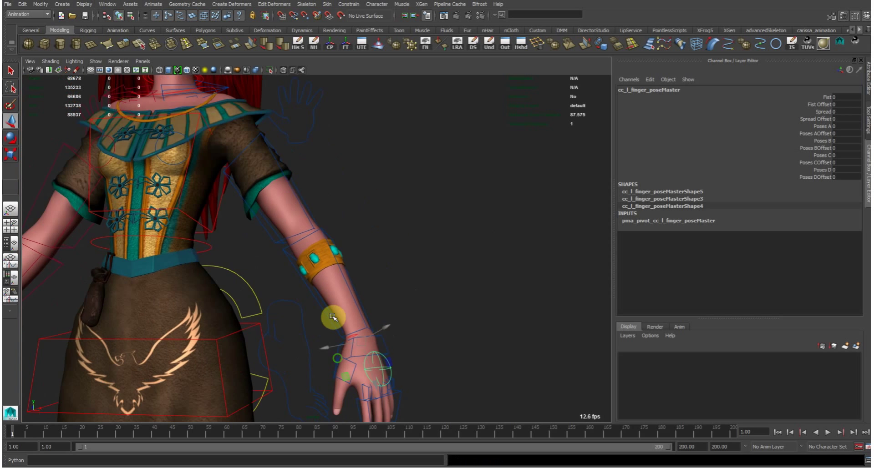
{"action": "left_click_drag", "start_coordinate": [825, 96], "coordinate": [768, 177]}
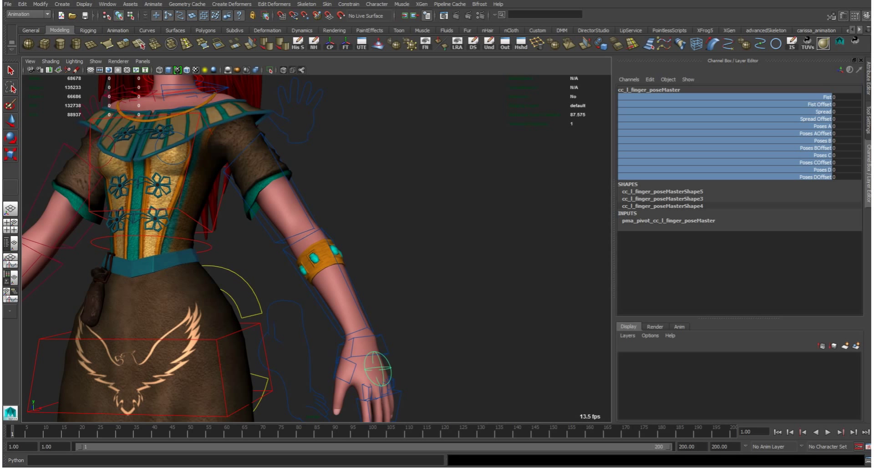
{"action": "left_click_drag", "start_coordinate": [361, 220], "coordinate": [347, 255], "text": "alt"}
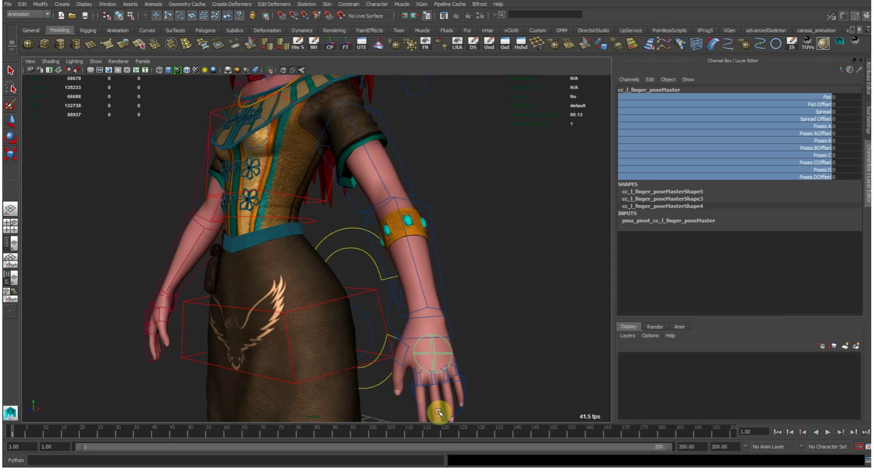
Return to a front view of the head and clear the selection
{"action": "right_click_drag", "start_coordinate": [243, 155], "coordinate": [148, 153], "text": "alt"}
{"action": "middle_click_drag", "start_coordinate": [149, 152], "coordinate": [185, 252], "text": "alt"}
{"action": "left_click_drag", "start_coordinate": [185, 252], "coordinate": [250, 249], "text": "alt"}
{"action": "middle_click_drag", "start_coordinate": [258, 256], "coordinate": [351, 267], "text": "alt"}
{"action": "right_click_drag", "start_coordinate": [351, 267], "coordinate": [431, 266], "text": "alt"}
{"action": "left_click_drag", "start_coordinate": [416, 268], "coordinate": [398, 267], "text": "alt"}
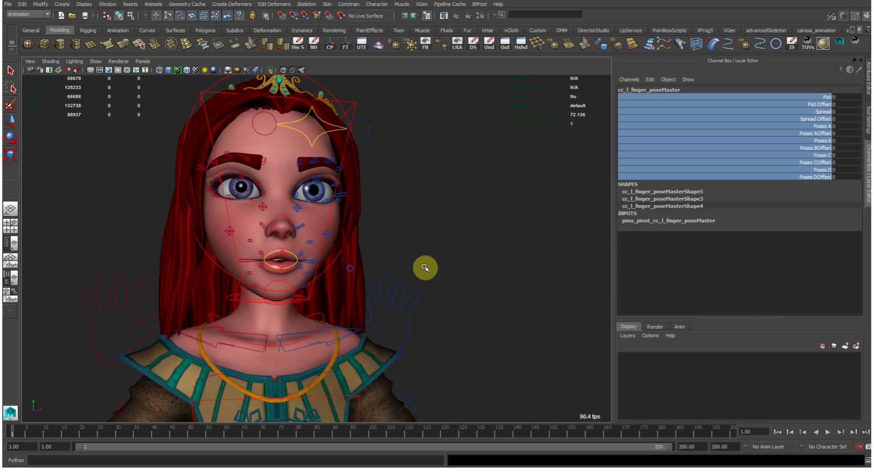
{"action": "middle_click_drag", "start_coordinate": [308, 212], "coordinate": [324, 237], "text": "alt"}
{"action": "left_click_drag", "start_coordinate": [324, 238], "coordinate": [336, 253], "text": "alt"}
{"action": "left_click", "coordinate": [335, 253]}
{"action": "middle_click_drag", "start_coordinate": [376, 271], "coordinate": [366, 252], "text": "alt"}
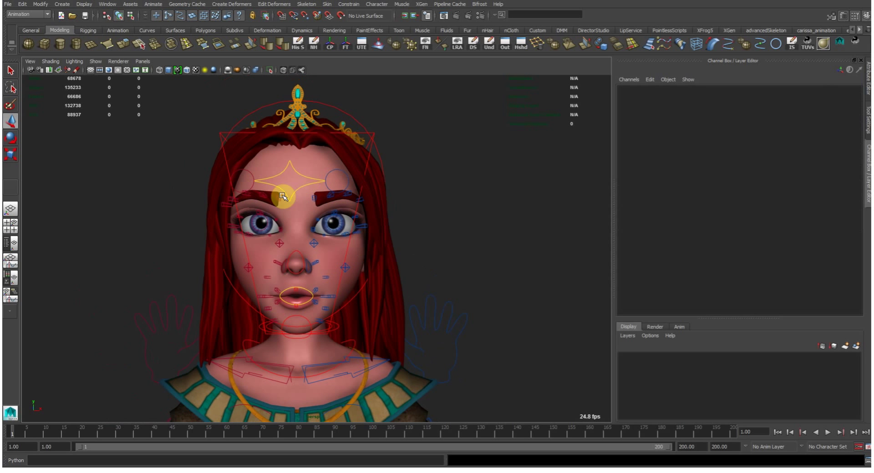
Open the EasyAnim tool and change the drive in its library path to H:
{"action": "left_click", "coordinate": [113, 30]}
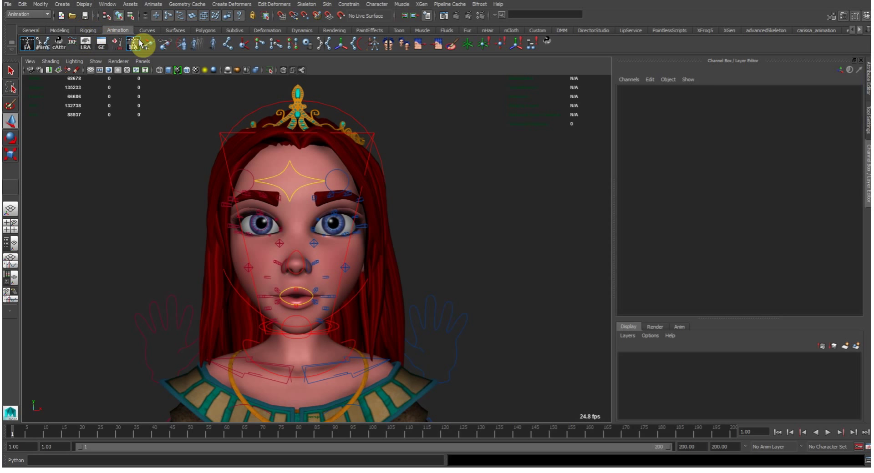
{"action": "left_click", "coordinate": [27, 44]}
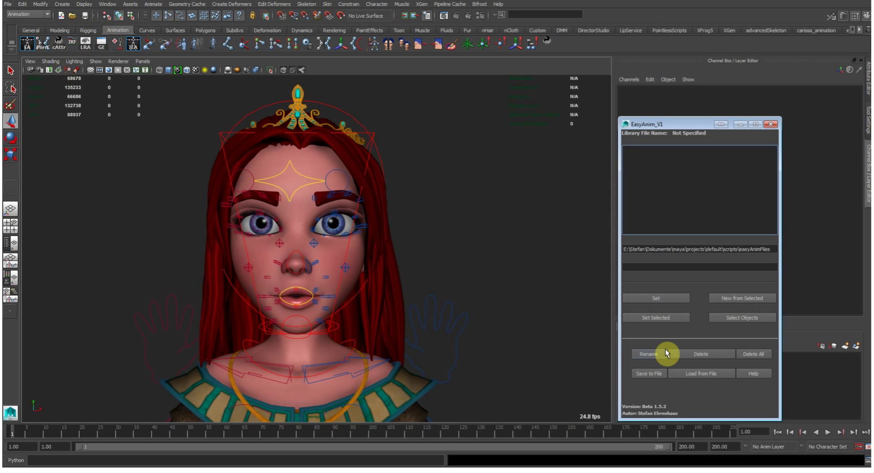
{"action": "left_click", "coordinate": [624, 249]}
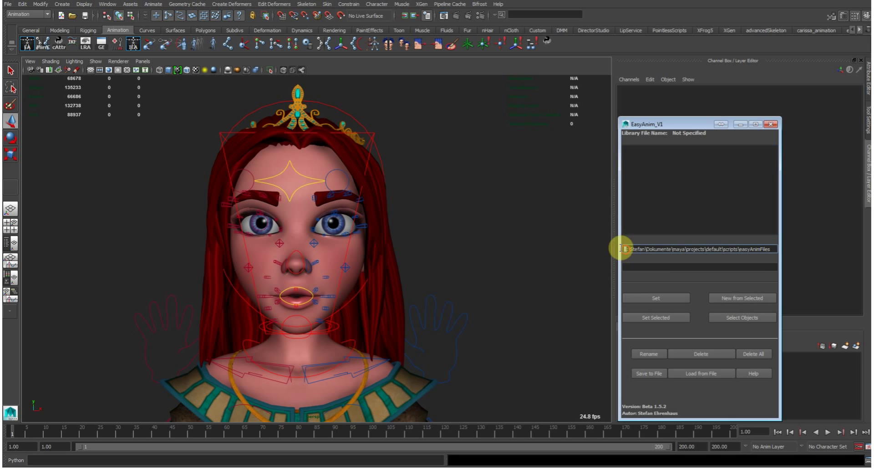
{"action": "left_click", "coordinate": [661, 267]}
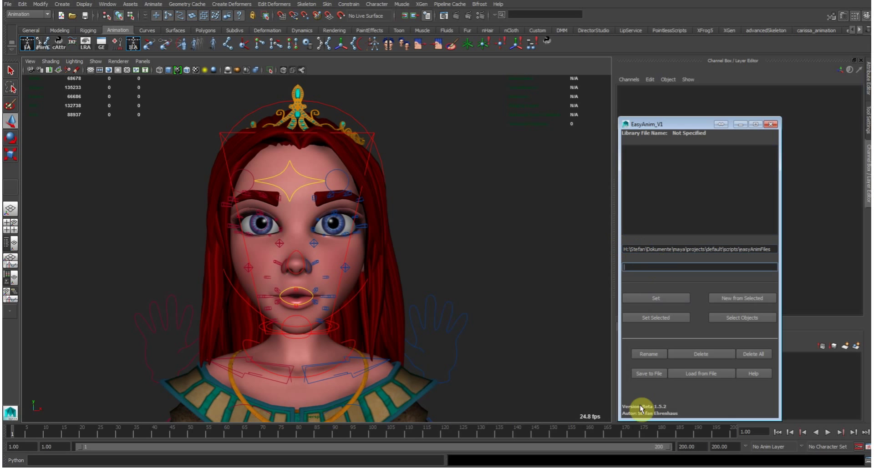
Load the library file sft into EasyAnim
{"action": "left_click", "coordinate": [682, 372]}
{"action": "type", "text": "sft"}
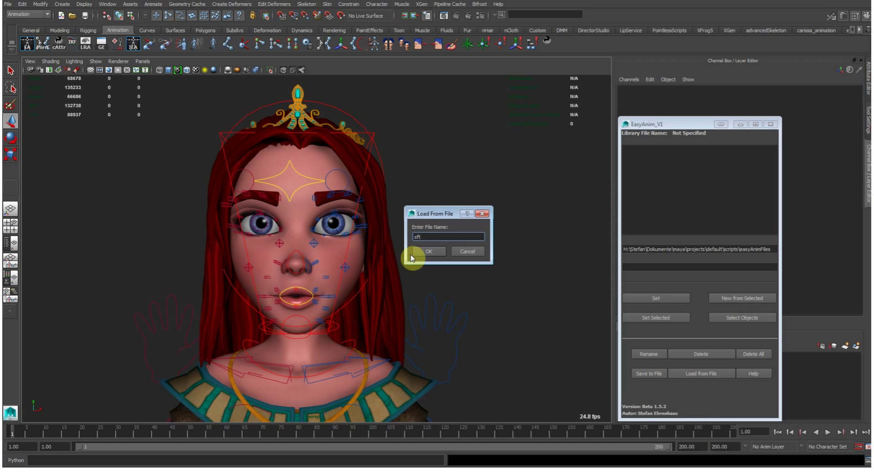
{"action": "left_click", "coordinate": [422, 251]}
{"action": "left_click_drag", "start_coordinate": [480, 278], "coordinate": [491, 246], "text": "alt"}
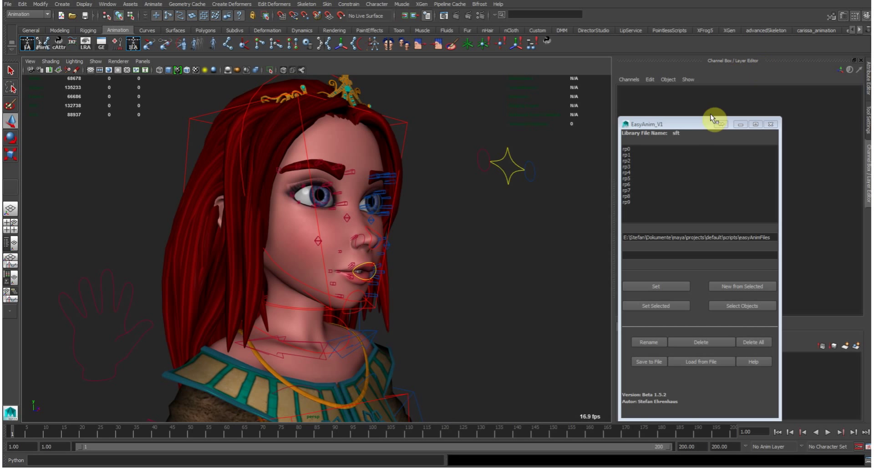
Move the EasyAnim window aside and open the scene nayule_rigging013.ma
{"action": "left_click_drag", "start_coordinate": [695, 125], "coordinate": [676, 122]}
{"action": "left_click_drag", "start_coordinate": [360, 319], "coordinate": [429, 303], "text": "alt"}
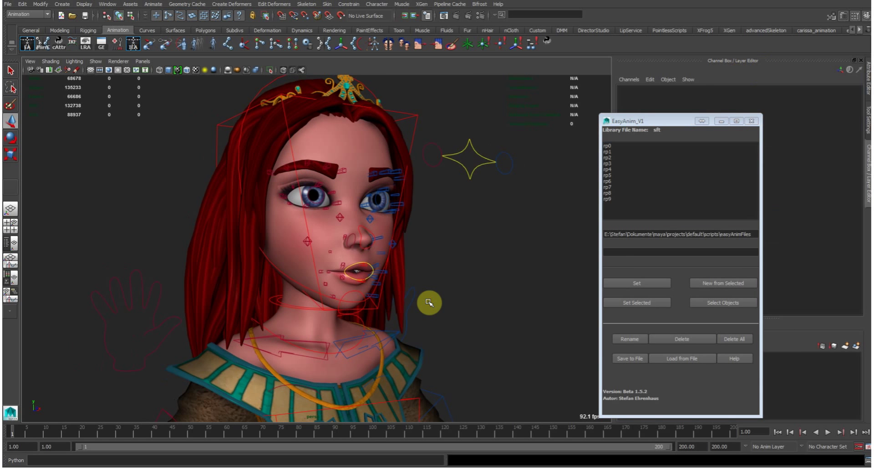
{"action": "key", "text": "ctrl+o"}
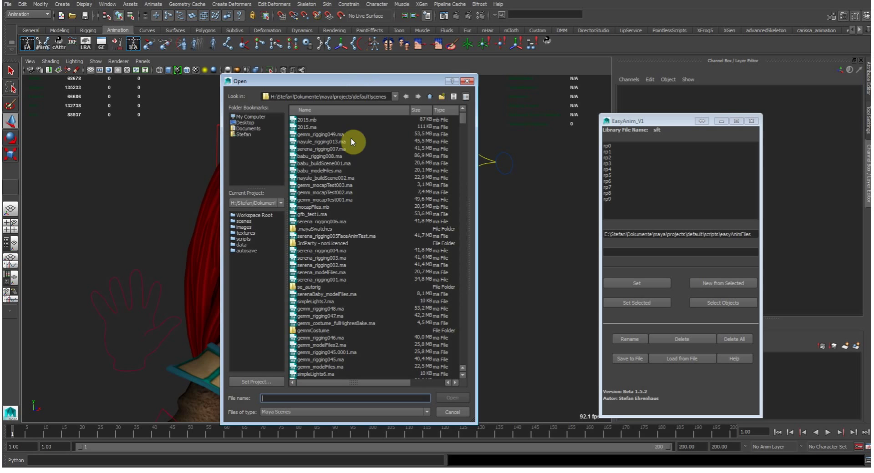
{"action": "double_click", "coordinate": [332, 141]}
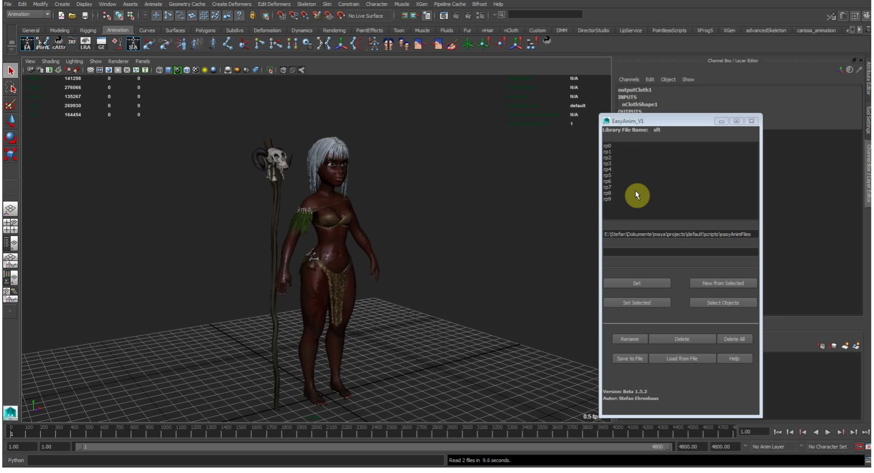
Zoom in on the character's face, move the EasyAnim window closer to the model, and show the facial rig controls
{"action": "scroll", "coordinate": [381, 258], "scroll_direction": "up", "scroll_amount": 3}
{"action": "scroll", "coordinate": [410, 256], "scroll_direction": "up", "scroll_amount": 3}
{"action": "middle_click_drag", "start_coordinate": [378, 193], "coordinate": [385, 275], "text": "alt"}
{"action": "mouse_move", "coordinate": [418, 262]}
{"action": "left_mouse_down", "text": "alt"}
{"action": "mouse_move", "coordinate": [394, 260]}
{"action": "mouse_move", "coordinate": [389, 246]}
{"action": "mouse_move", "coordinate": [408, 257]}
{"action": "mouse_move", "coordinate": [396, 265]}
{"action": "mouse_move", "coordinate": [409, 260]}
{"action": "left_mouse_up", "text": "alt"}
{"action": "left_click_drag", "start_coordinate": [670, 116], "coordinate": [581, 119]}
{"action": "scroll", "coordinate": [340, 236], "scroll_direction": "up", "scroll_amount": 2}
{"action": "mouse_move", "coordinate": [341, 237]}
{"action": "left_mouse_down", "text": "alt"}
{"action": "mouse_move", "coordinate": [293, 242]}
{"action": "mouse_move", "coordinate": [335, 253]}
{"action": "left_mouse_up", "text": "alt"}
{"action": "scroll", "coordinate": [319, 258], "scroll_direction": "up", "scroll_amount": 2}
{"action": "right_click_drag", "start_coordinate": [310, 261], "coordinate": [380, 264], "text": "alt"}
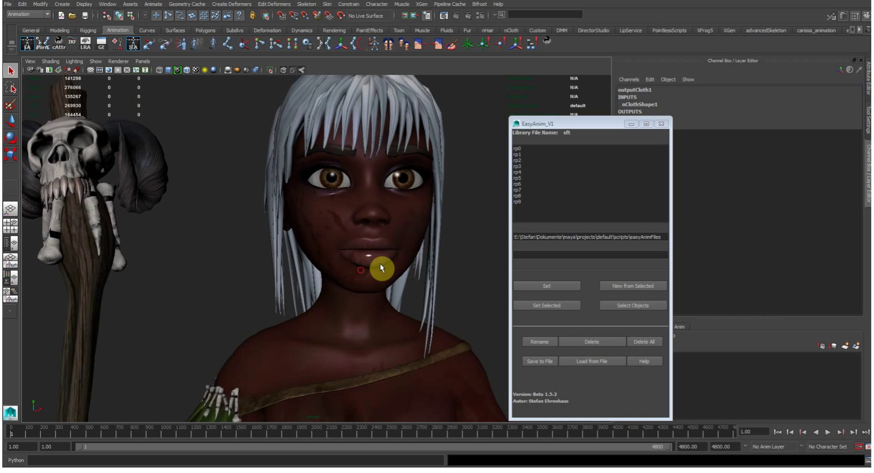
{"action": "key", "text": "alt+1"}
{"action": "left_click_drag", "start_coordinate": [341, 256], "coordinate": [392, 257], "text": "alt"}
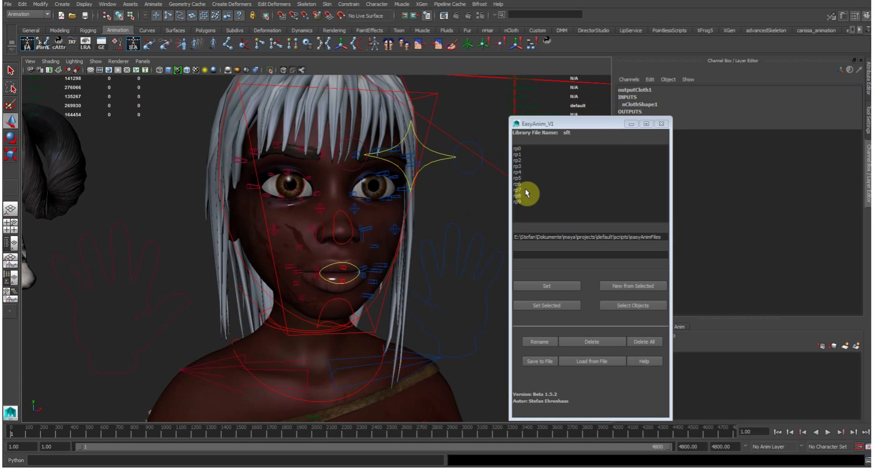
Apply the library pose rp6 to the character, followed by pose rp7, and view each expression
{"action": "left_click", "coordinate": [523, 194]}
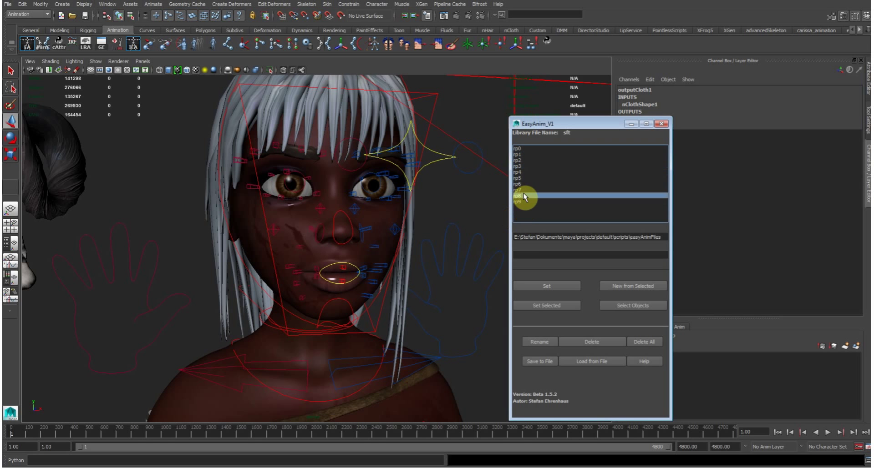
{"action": "mouse_move", "coordinate": [404, 255]}
{"action": "left_mouse_down", "text": "alt"}
{"action": "mouse_move", "coordinate": [371, 253]}
{"action": "mouse_move", "coordinate": [407, 257]}
{"action": "left_mouse_up", "text": "alt"}
{"action": "left_click", "coordinate": [518, 183]}
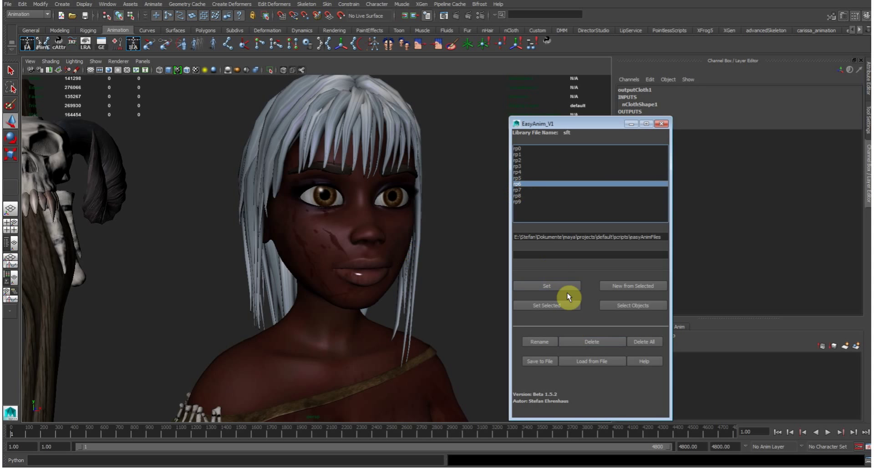
{"action": "left_click", "coordinate": [565, 288]}
{"action": "left_click_drag", "start_coordinate": [371, 281], "coordinate": [392, 287], "text": "alt"}
{"action": "left_click", "coordinate": [524, 191]}
{"action": "left_click", "coordinate": [564, 287]}
{"action": "left_click_drag", "start_coordinate": [399, 302], "coordinate": [371, 229], "text": "alt"}
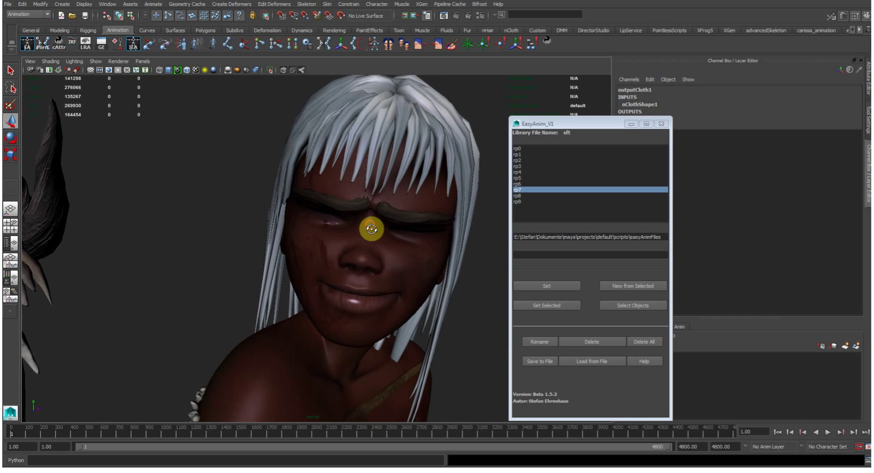
{"action": "left_click_drag", "start_coordinate": [436, 228], "coordinate": [400, 262], "text": "alt"}
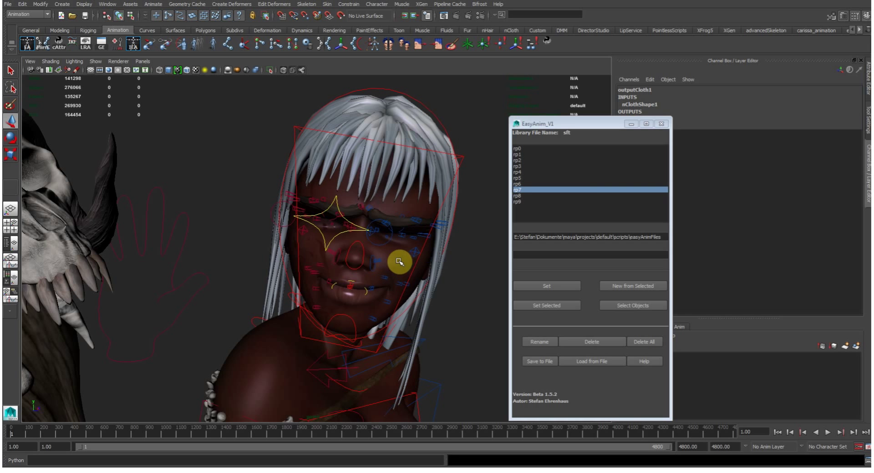
Apply the library poses rp9 and rp8 one after the other and view the face
{"action": "left_click", "coordinate": [541, 201]}
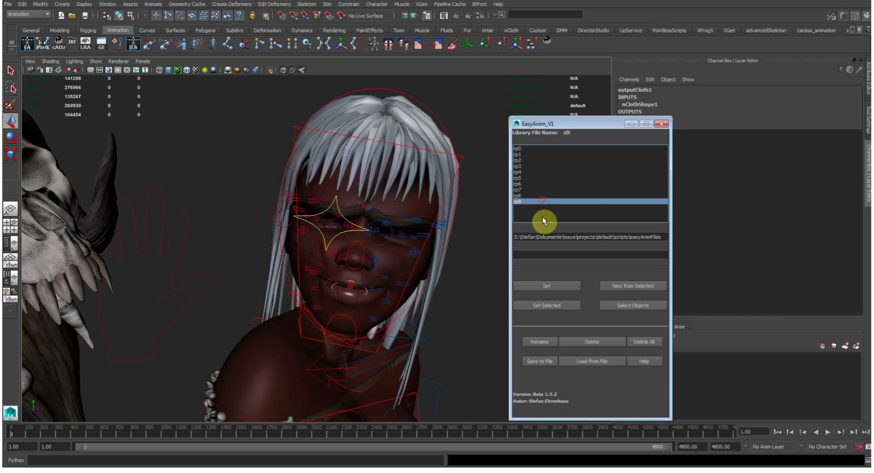
{"action": "left_click", "coordinate": [556, 283]}
{"action": "left_click", "coordinate": [530, 196]}
{"action": "left_click", "coordinate": [559, 292]}
{"action": "left_click_drag", "start_coordinate": [384, 312], "coordinate": [433, 281], "text": "alt"}
Apply the library poses rp2 and rp3 in turn and inspect each expression
{"action": "left_click", "coordinate": [523, 160]}
{"action": "left_click", "coordinate": [562, 287]}
{"action": "left_click_drag", "start_coordinate": [396, 318], "coordinate": [387, 312], "text": "alt"}
{"action": "left_click", "coordinate": [523, 166]}
{"action": "left_click", "coordinate": [571, 288]}
{"action": "left_click_drag", "start_coordinate": [400, 333], "coordinate": [417, 341], "text": "alt"}
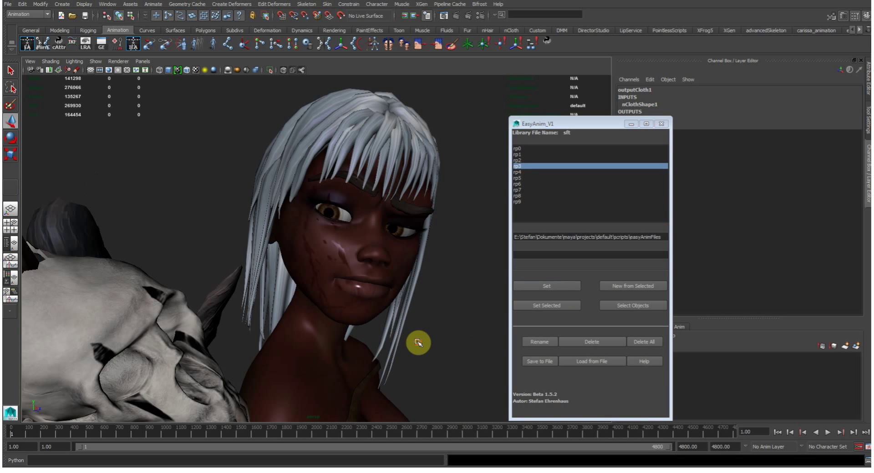
Apply the library poses rp4 and rp5 in turn and view the head and upper body
{"action": "left_click", "coordinate": [528, 172]}
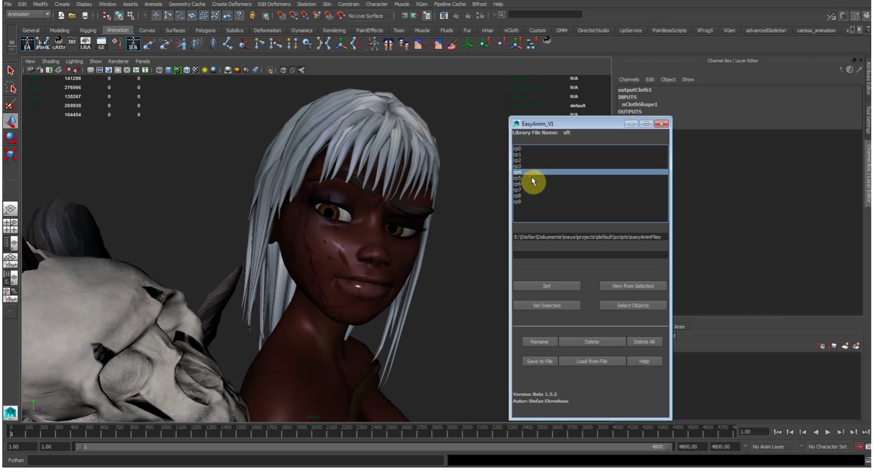
{"action": "left_click", "coordinate": [561, 282]}
{"action": "left_click_drag", "start_coordinate": [355, 336], "coordinate": [319, 335], "text": "alt"}
{"action": "left_click", "coordinate": [530, 178]}
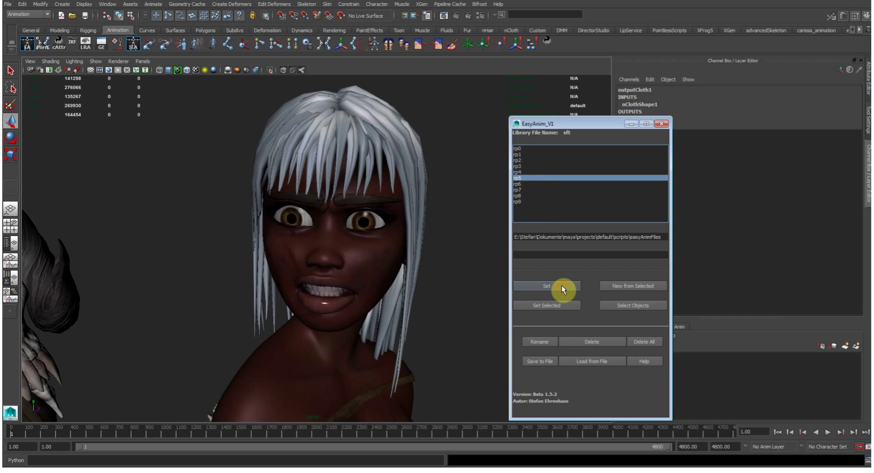
{"action": "left_click", "coordinate": [560, 286]}
{"action": "left_click_drag", "start_coordinate": [392, 310], "coordinate": [306, 312], "text": "alt"}
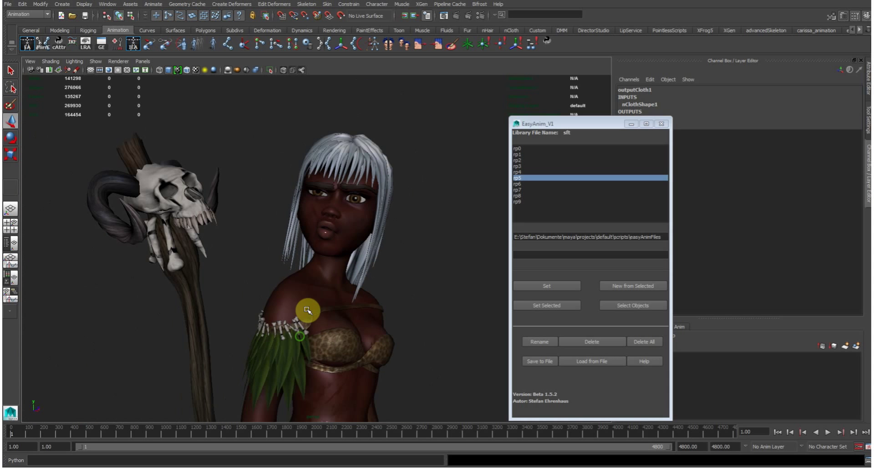
Open the scene babu_rigging008.ma
{"action": "left_click", "coordinate": [423, 287]}
{"action": "key", "text": "ctrl+o"}
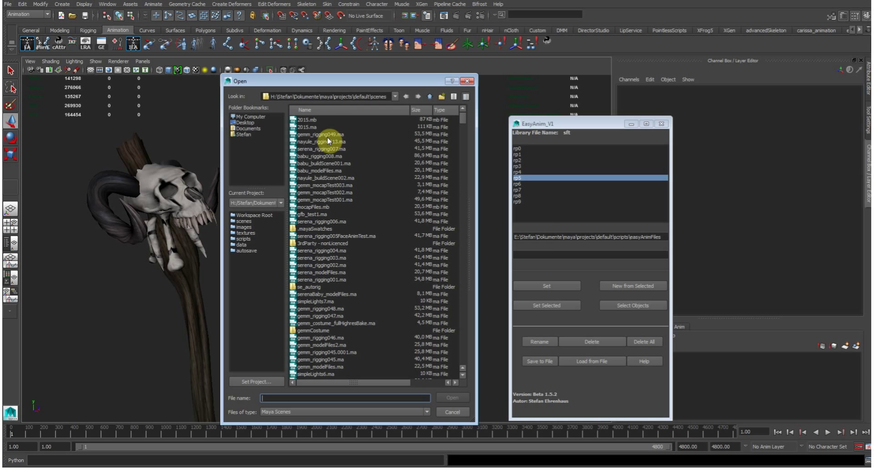
{"action": "double_click", "coordinate": [315, 163]}
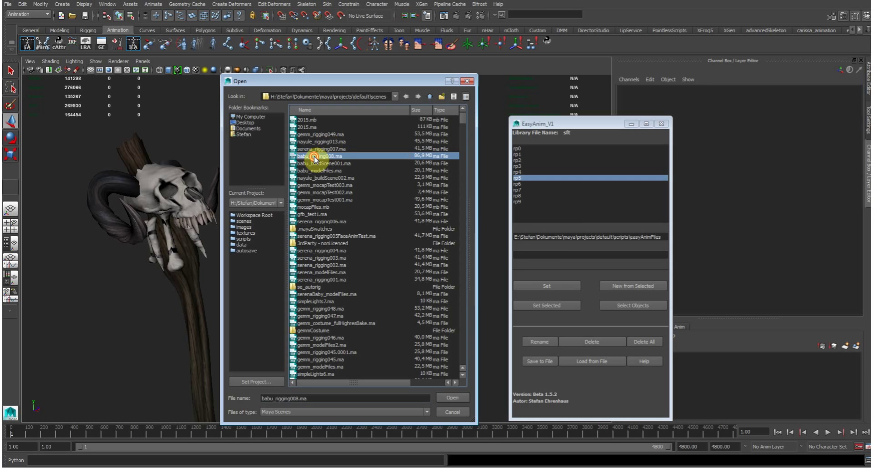
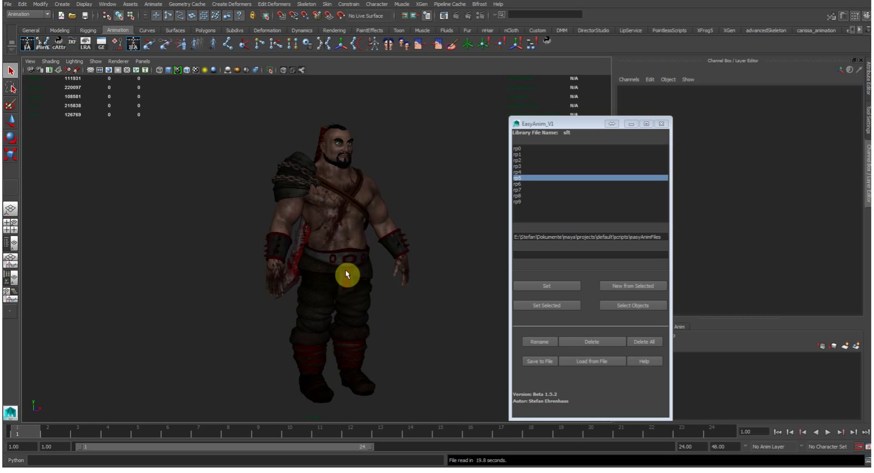
Frame the bearded character's upper body and show his rig controls and joints
{"action": "middle_click_drag", "start_coordinate": [348, 177], "coordinate": [339, 284], "text": "alt"}
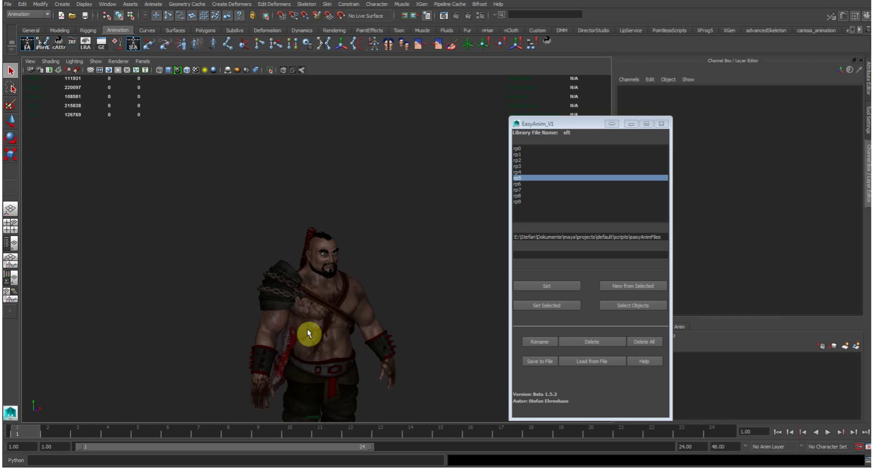
{"action": "right_click_drag", "start_coordinate": [312, 329], "coordinate": [320, 369], "text": "alt"}
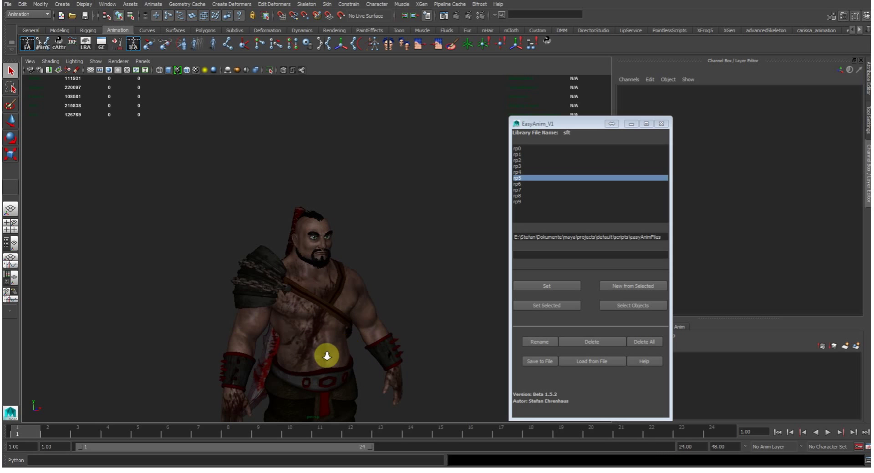
{"action": "left_click_drag", "start_coordinate": [332, 301], "coordinate": [248, 269], "text": "alt"}
{"action": "right_click_drag", "start_coordinate": [248, 269], "coordinate": [299, 337], "text": "alt"}
{"action": "middle_click_drag", "start_coordinate": [299, 338], "coordinate": [325, 313], "text": "alt"}
{"action": "key", "text": "alt+1"}
{"action": "left_click_drag", "start_coordinate": [325, 314], "coordinate": [366, 313], "text": "alt"}
{"action": "key", "text": "alt+2"}
{"action": "right_click_drag", "start_coordinate": [366, 313], "coordinate": [384, 331], "text": "alt"}
{"action": "left_click_drag", "start_coordinate": [383, 331], "coordinate": [449, 378], "text": "alt"}
{"action": "left_click_drag", "start_coordinate": [358, 347], "coordinate": [306, 331], "text": "alt"}
Change the Face LOD setting on the rig control beside the character's back, and clear the selection
{"action": "left_click", "coordinate": [274, 294]}
{"action": "scroll", "coordinate": [822, 200], "scroll_direction": "down", "scroll_amount": 6}
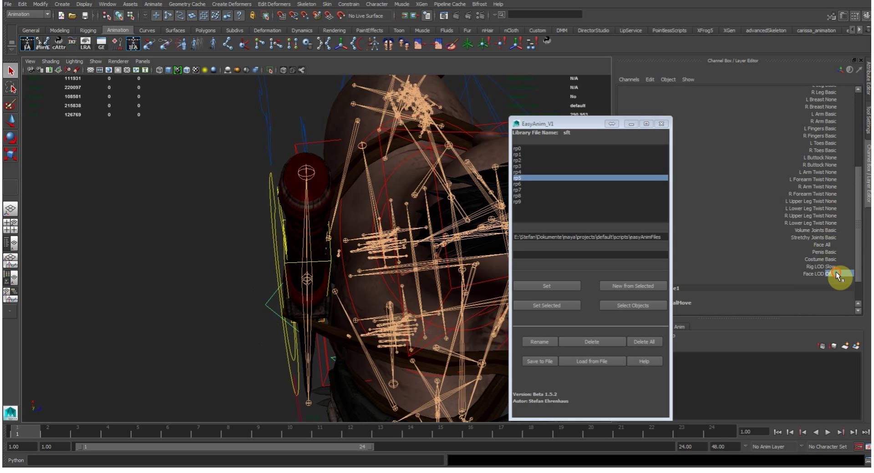
{"action": "left_click", "coordinate": [834, 291]}
{"action": "left_click", "coordinate": [390, 305]}
Examine the joints around the eyes, nose and mouth of the bearded character's face
{"action": "left_click_drag", "start_coordinate": [390, 306], "coordinate": [378, 221], "text": "alt"}
{"action": "right_click_drag", "start_coordinate": [346, 253], "coordinate": [375, 268], "text": "alt"}
{"action": "left_click_drag", "start_coordinate": [375, 268], "coordinate": [279, 195], "text": "alt"}
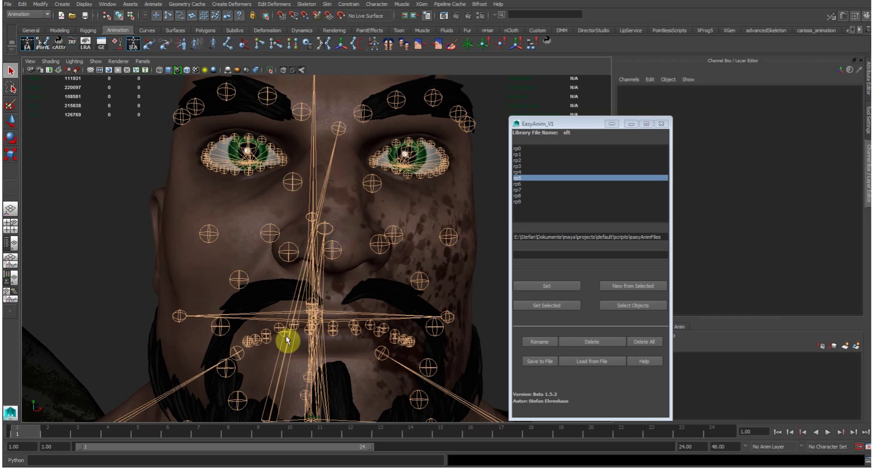
{"action": "right_click_drag", "start_coordinate": [386, 303], "coordinate": [199, 283], "text": "alt"}
{"action": "left_click_drag", "start_coordinate": [198, 283], "coordinate": [236, 250], "text": "alt"}
{"action": "right_click_drag", "start_coordinate": [236, 250], "coordinate": [375, 272], "text": "alt"}
Hide the joints and frame the bearded character's head and shoulders with the rig controls displayed
{"action": "key", "text": "ctrl+1"}
{"action": "mouse_move", "coordinate": [376, 267]}
{"action": "left_mouse_down", "text": "alt"}
{"action": "mouse_move", "coordinate": [369, 273]}
{"action": "mouse_move", "coordinate": [406, 270]}
{"action": "mouse_move", "coordinate": [305, 279]}
{"action": "mouse_move", "coordinate": [359, 273]}
{"action": "left_mouse_up", "text": "alt"}
{"action": "key", "text": "ctrl+1"}
{"action": "middle_click_drag", "start_coordinate": [400, 274], "coordinate": [422, 244], "text": "alt"}
{"action": "left_click_drag", "start_coordinate": [422, 245], "coordinate": [410, 254], "text": "alt"}
{"action": "right_click_drag", "start_coordinate": [365, 260], "coordinate": [367, 198], "text": "alt"}
{"action": "key", "text": "ctrl+1"}
{"action": "middle_click_drag", "start_coordinate": [353, 266], "coordinate": [364, 170], "text": "alt"}
{"action": "left_click_drag", "start_coordinate": [364, 170], "coordinate": [404, 257], "text": "alt"}
Apply the library poses rp6 and rp7 in turn to the bearded character and view each expression
{"action": "left_click", "coordinate": [530, 184]}
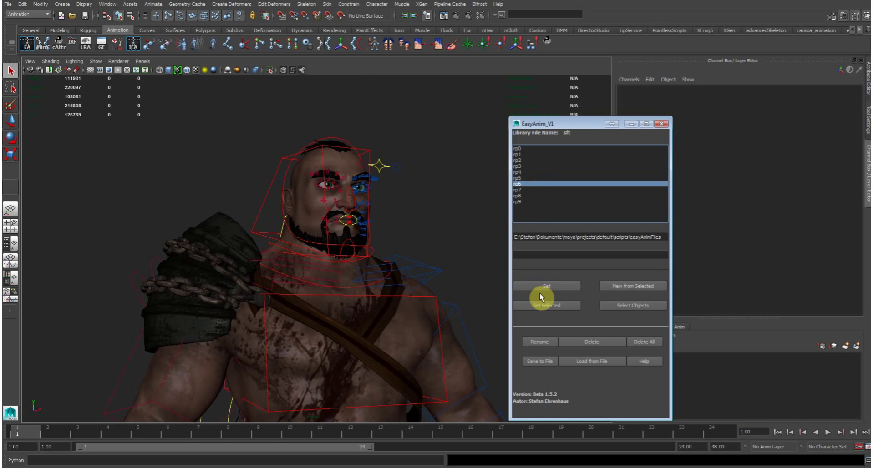
{"action": "left_click", "coordinate": [545, 289]}
{"action": "left_click_drag", "start_coordinate": [318, 273], "coordinate": [343, 325], "text": "alt"}
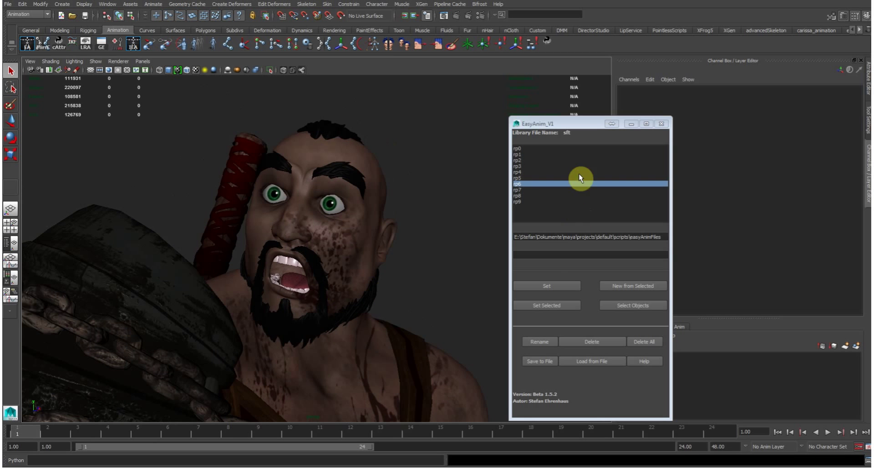
{"action": "left_click", "coordinate": [526, 191]}
{"action": "left_click", "coordinate": [545, 284]}
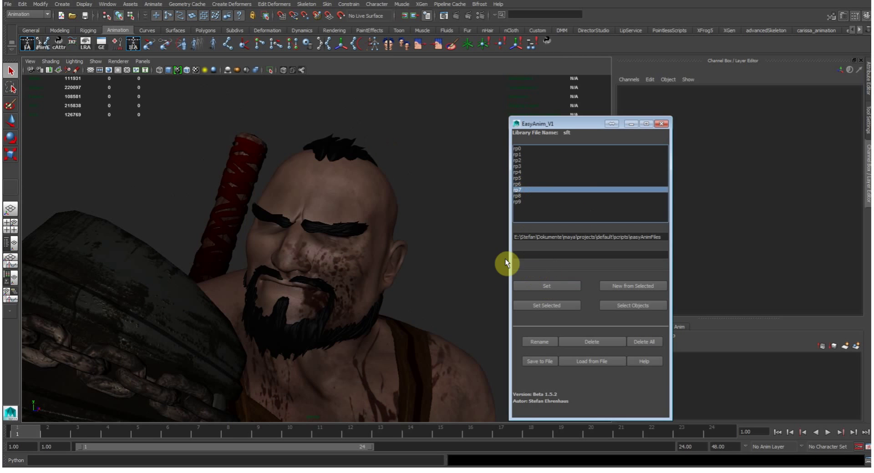
{"action": "left_click", "coordinate": [415, 273]}
{"action": "left_click_drag", "start_coordinate": [419, 272], "coordinate": [416, 273], "text": "alt"}
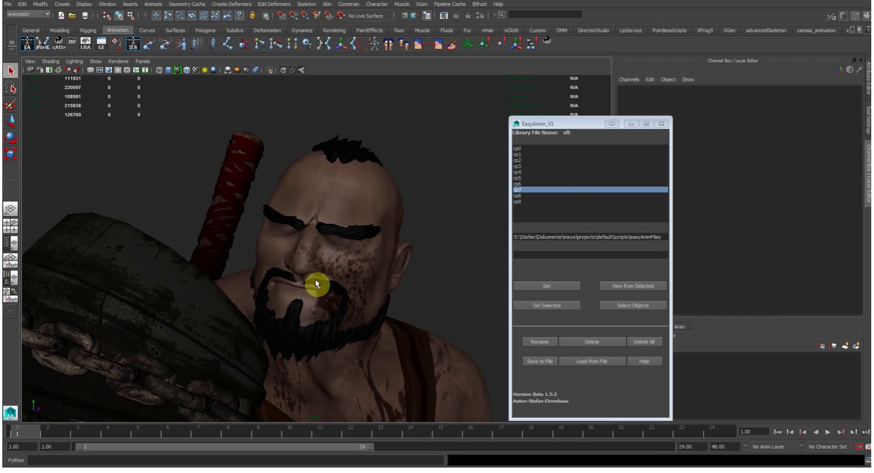
Examine the gap between the bearded character's closed eyelids up close, and return to the whole face
{"action": "left_click_drag", "start_coordinate": [335, 284], "coordinate": [274, 203], "text": "alt"}
{"action": "right_click_drag", "start_coordinate": [275, 203], "coordinate": [429, 241], "text": "alt"}
{"action": "middle_click_drag", "start_coordinate": [429, 241], "coordinate": [324, 310], "text": "alt"}
{"action": "right_click_drag", "start_coordinate": [323, 310], "coordinate": [441, 314], "text": "alt"}
{"action": "middle_click_drag", "start_coordinate": [442, 315], "coordinate": [381, 286], "text": "alt"}
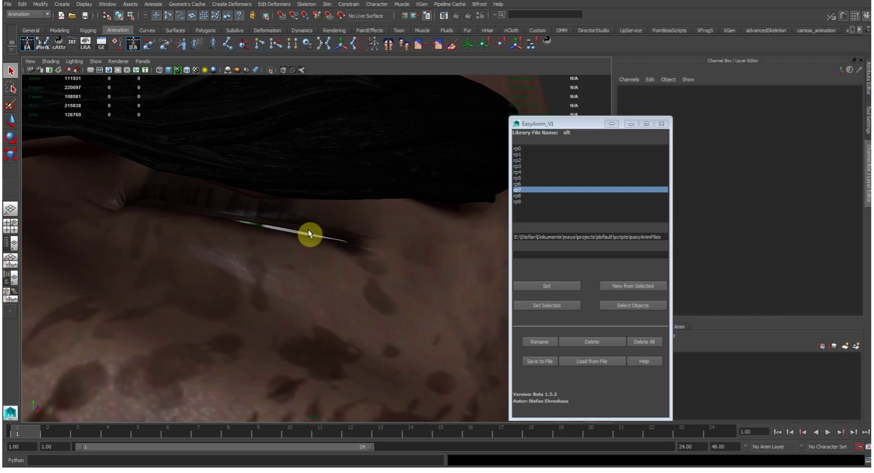
{"action": "left_click_drag", "start_coordinate": [313, 245], "coordinate": [472, 321], "text": "alt"}
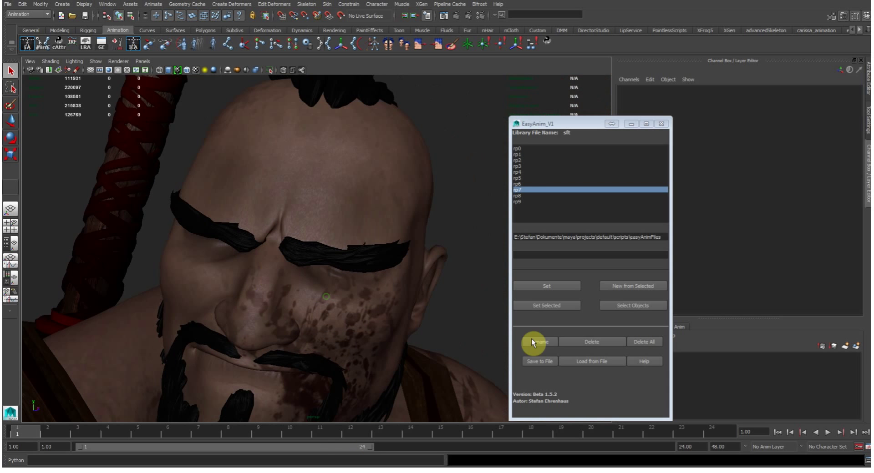
Apply the library pose rp0 to the bearded character and zoom in on the eye with its joints displayed
{"action": "left_click", "coordinate": [526, 149]}
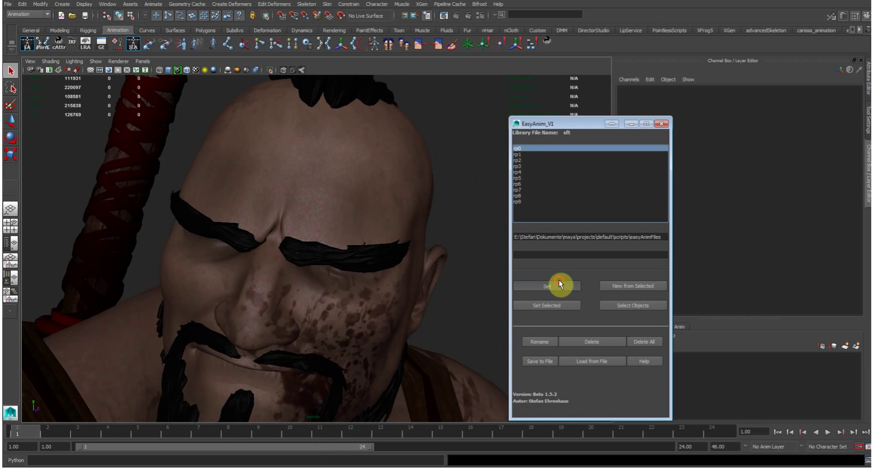
{"action": "left_click_drag", "start_coordinate": [253, 264], "coordinate": [230, 221], "text": "alt"}
{"action": "left_click", "coordinate": [377, 253]}
{"action": "left_click_drag", "start_coordinate": [378, 257], "coordinate": [382, 314], "text": "alt"}
{"action": "right_click_drag", "start_coordinate": [382, 315], "coordinate": [453, 339], "text": "alt"}
{"action": "left_click", "coordinate": [452, 338]}
{"action": "left_click_drag", "start_coordinate": [453, 338], "coordinate": [426, 329], "text": "alt"}
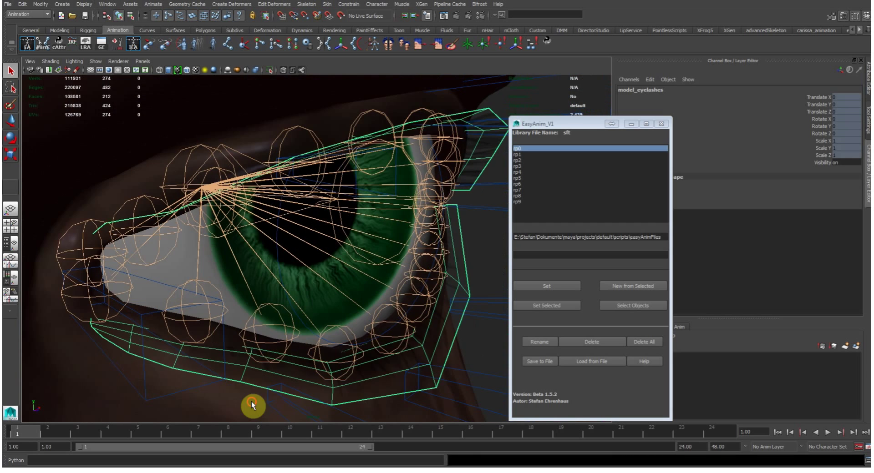
Examine the joints around the left eyelid against the body and eyelash meshes, and hide the joints
{"action": "left_click_drag", "start_coordinate": [253, 405], "coordinate": [223, 353], "text": "alt"}
{"action": "left_click", "coordinate": [293, 353]}
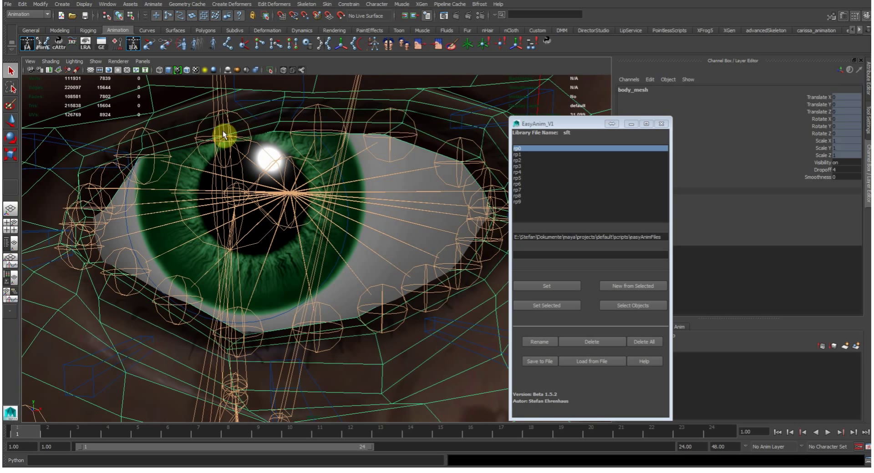
{"action": "left_click_drag", "start_coordinate": [105, 228], "coordinate": [123, 227], "text": "alt"}
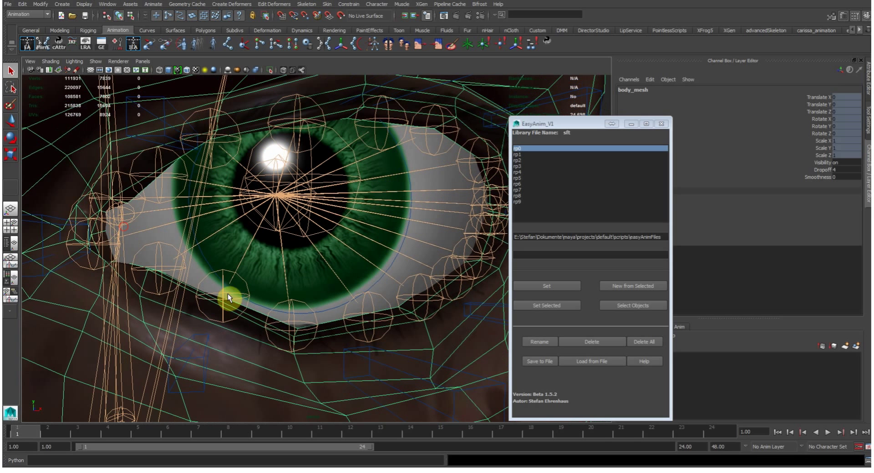
{"action": "left_click", "coordinate": [291, 324]}
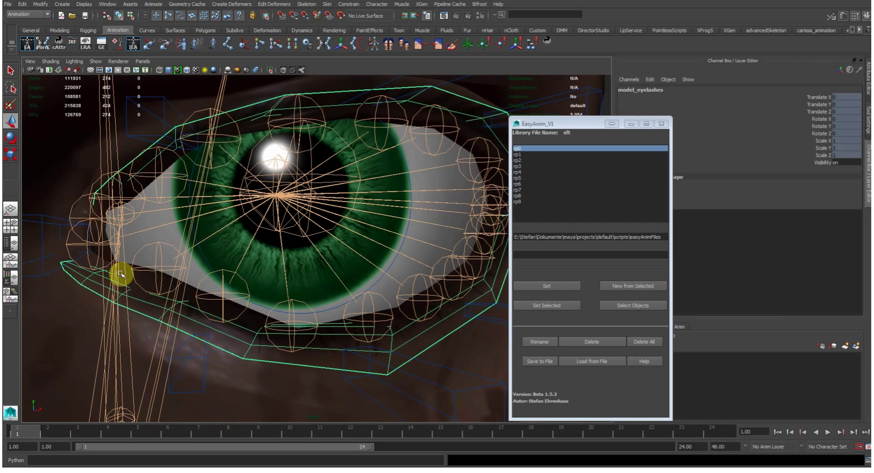
{"action": "right_click_drag", "start_coordinate": [432, 273], "coordinate": [68, 310], "text": "alt"}
{"action": "left_click", "coordinate": [411, 233]}
{"action": "left_click", "coordinate": [431, 211]}
{"action": "right_click_drag", "start_coordinate": [277, 222], "coordinate": [297, 201], "text": "alt"}
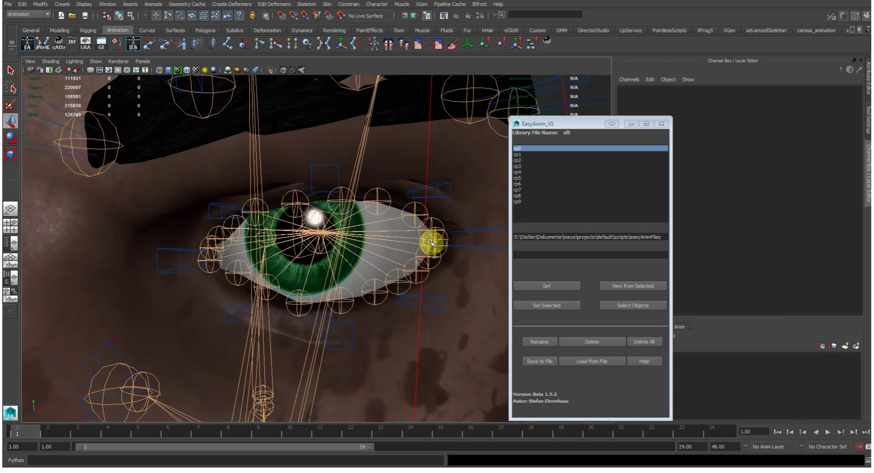
{"action": "right_click_drag", "start_coordinate": [408, 247], "coordinate": [342, 250], "text": "alt"}
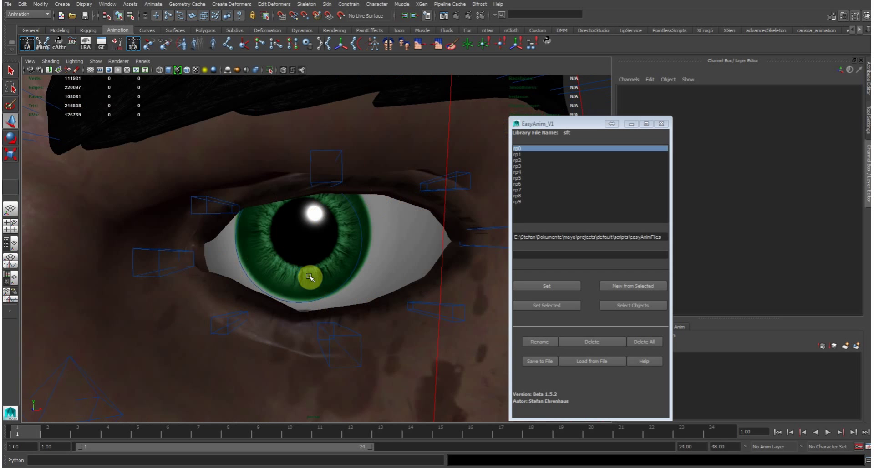
Set Blink Upper and Blink Lower to 1 on the left main eyelid control
{"action": "left_click", "coordinate": [295, 299]}
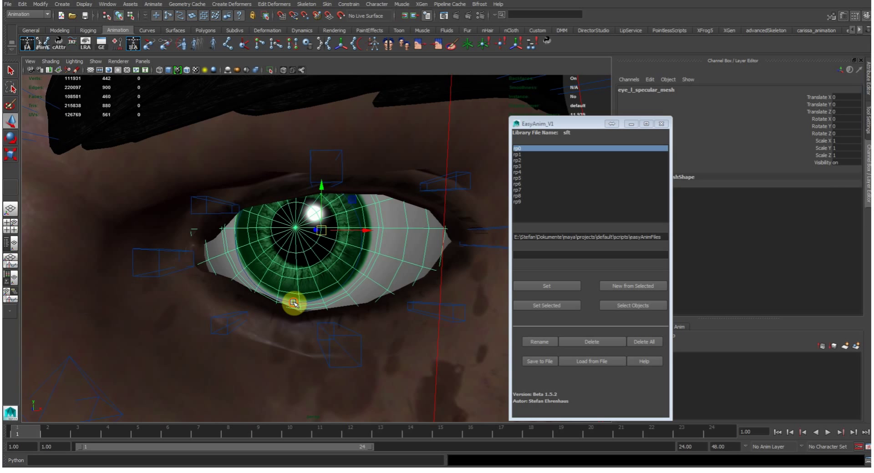
{"action": "left_click", "coordinate": [293, 302]}
{"action": "left_click", "coordinate": [820, 200]}
{"action": "middle_click_drag", "start_coordinate": [313, 309], "coordinate": [383, 315]}
Examine the closed left eyelid seam up close, with its joints and body mesh wireframe shown and hidden
{"action": "left_click_drag", "start_coordinate": [309, 314], "coordinate": [321, 285], "text": "alt"}
{"action": "right_click_drag", "start_coordinate": [316, 288], "coordinate": [363, 309], "text": "alt"}
{"action": "left_click_drag", "start_coordinate": [363, 309], "coordinate": [415, 228], "text": "alt"}
{"action": "left_click", "coordinate": [353, 258]}
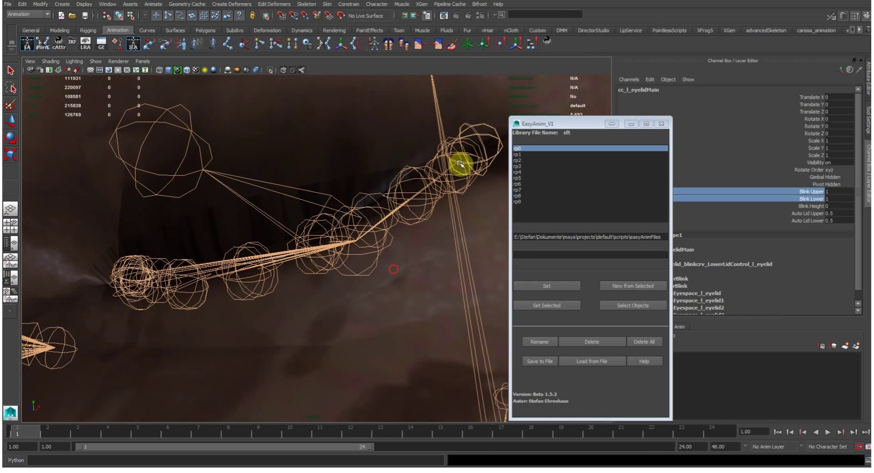
{"action": "left_click", "coordinate": [286, 155]}
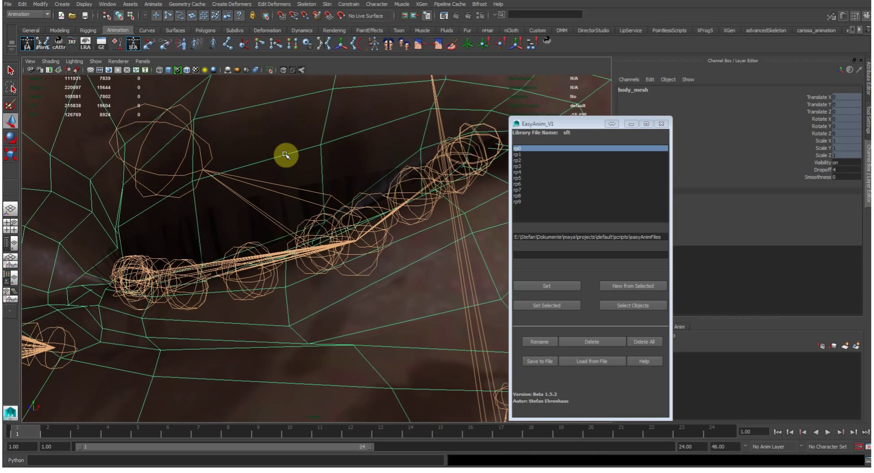
{"action": "left_click_drag", "start_coordinate": [285, 237], "coordinate": [358, 251], "text": "alt"}
{"action": "right_click_drag", "start_coordinate": [358, 250], "coordinate": [189, 232], "text": "alt"}
{"action": "left_click", "coordinate": [478, 135]}
{"action": "right_click_drag", "start_coordinate": [218, 185], "coordinate": [316, 212], "text": "alt"}
{"action": "left_click_drag", "start_coordinate": [316, 212], "coordinate": [350, 228], "text": "alt"}
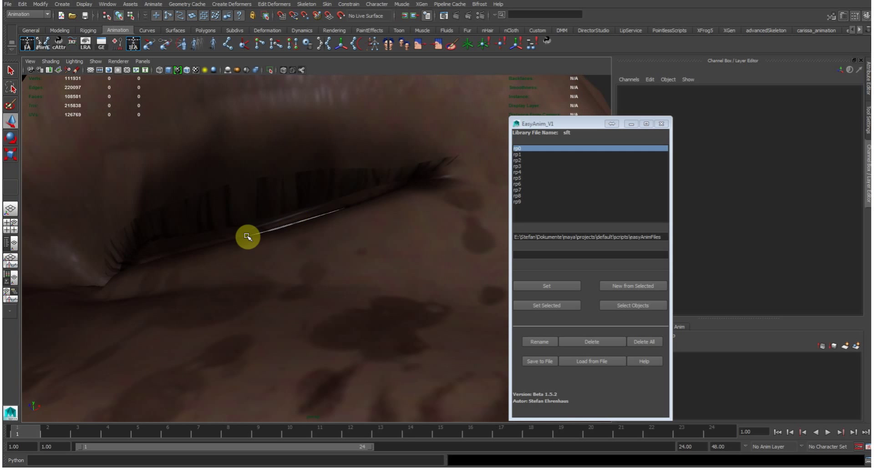
Set Blink Upper and Blink Lower to 0 on the left main eyelid control
{"action": "left_click_drag", "start_coordinate": [235, 244], "coordinate": [358, 254], "text": "alt"}
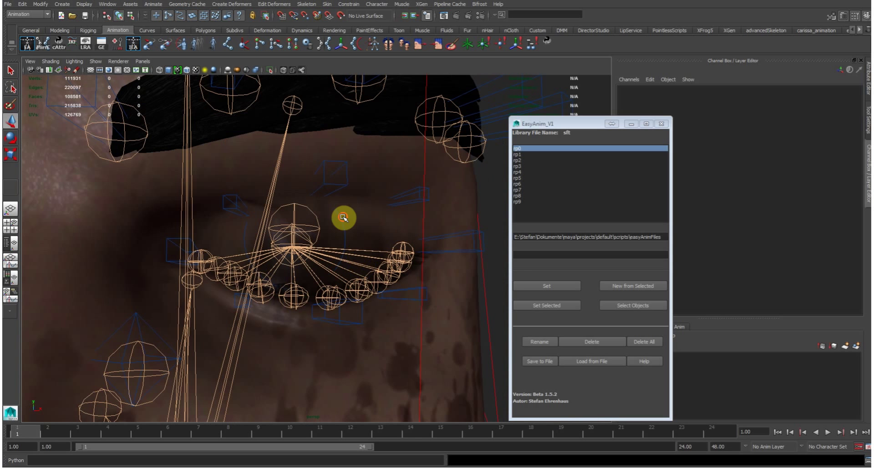
{"action": "left_click", "coordinate": [341, 219]}
{"action": "left_click", "coordinate": [339, 256]}
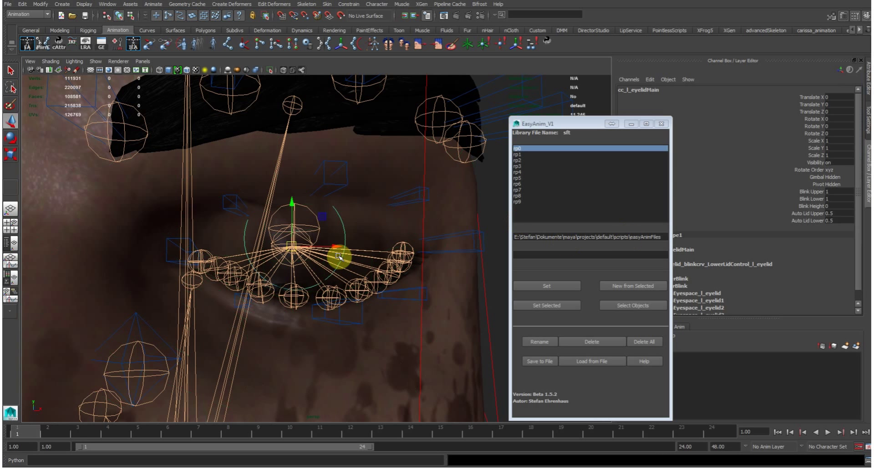
{"action": "left_click_drag", "start_coordinate": [822, 192], "coordinate": [836, 205]}
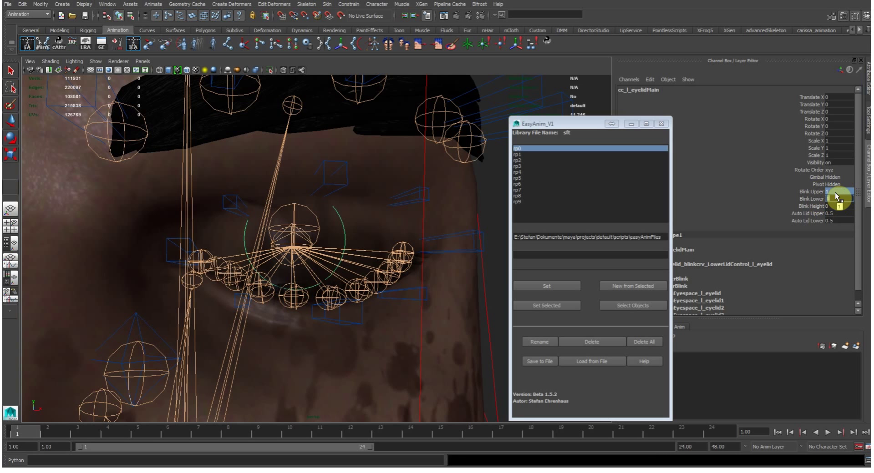
{"action": "type", "text": "0"}
{"action": "key", "text": "Return"}
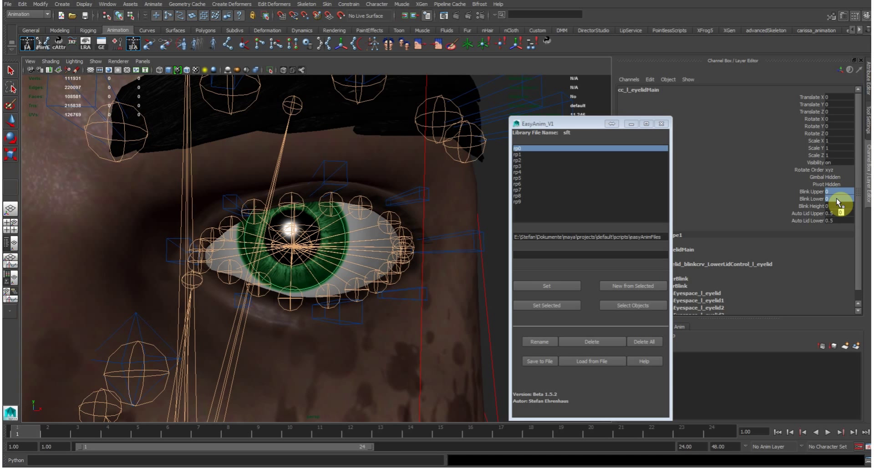
Examine the face joints and the full-body skeleton from several sides, and select the facial root joint between the feet
{"action": "scroll", "coordinate": [254, 283], "scroll_direction": "down", "scroll_amount": 5}
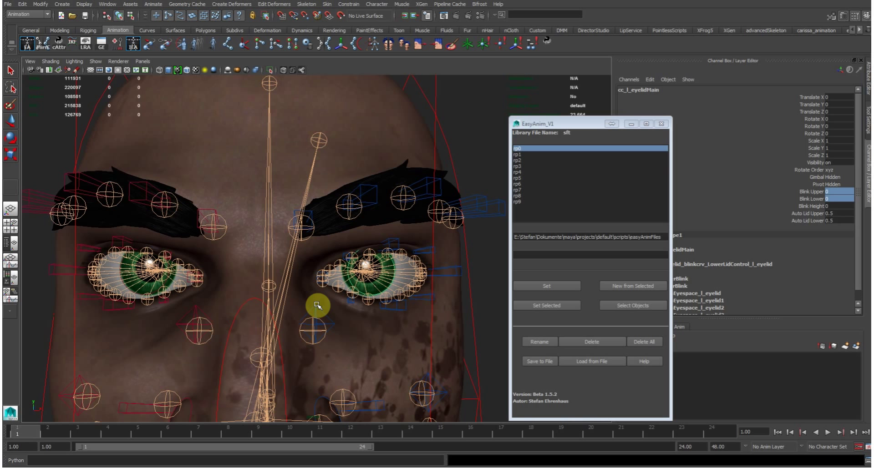
{"action": "right_click_drag", "start_coordinate": [353, 318], "coordinate": [319, 275], "text": "alt"}
{"action": "middle_click_drag", "start_coordinate": [363, 234], "coordinate": [410, 104], "text": "alt"}
{"action": "right_click_drag", "start_coordinate": [388, 249], "coordinate": [254, 237], "text": "alt"}
{"action": "left_click_drag", "start_coordinate": [291, 253], "coordinate": [418, 256], "text": "alt"}
{"action": "right_click_drag", "start_coordinate": [421, 258], "coordinate": [84, 287], "text": "alt"}
{"action": "middle_click_drag", "start_coordinate": [382, 303], "coordinate": [365, 250], "text": "alt"}
{"action": "right_click_drag", "start_coordinate": [365, 250], "coordinate": [114, 286], "text": "alt"}
{"action": "middle_click_drag", "start_coordinate": [257, 305], "coordinate": [257, 279], "text": "alt"}
{"action": "left_click_drag", "start_coordinate": [257, 279], "coordinate": [412, 231], "text": "alt"}
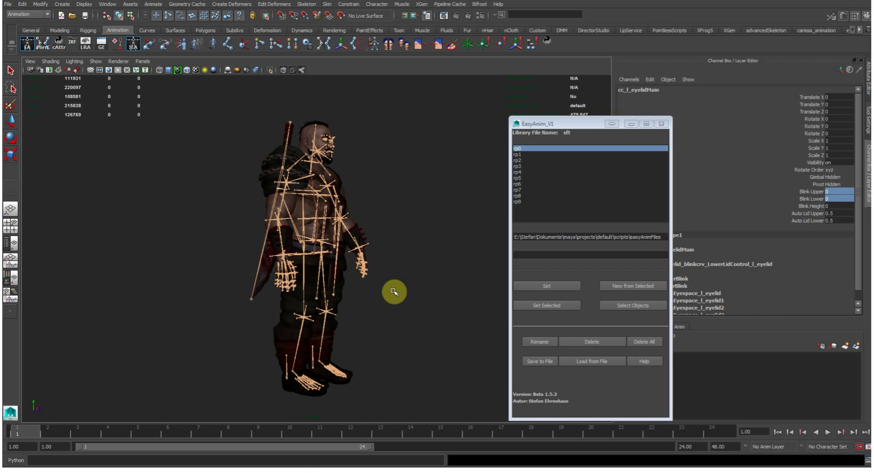
{"action": "left_click_drag", "start_coordinate": [390, 295], "coordinate": [283, 288], "text": "alt"}
{"action": "left_click", "coordinate": [250, 309]}
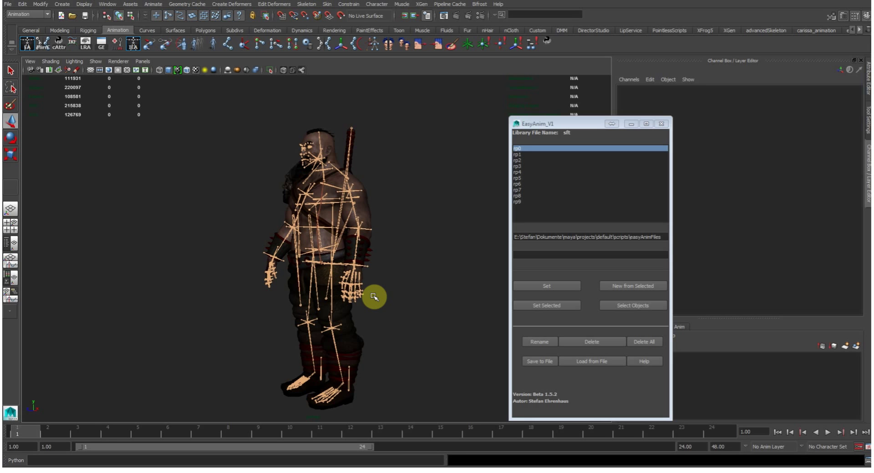
{"action": "left_click_drag", "start_coordinate": [374, 297], "coordinate": [441, 295], "text": "alt"}
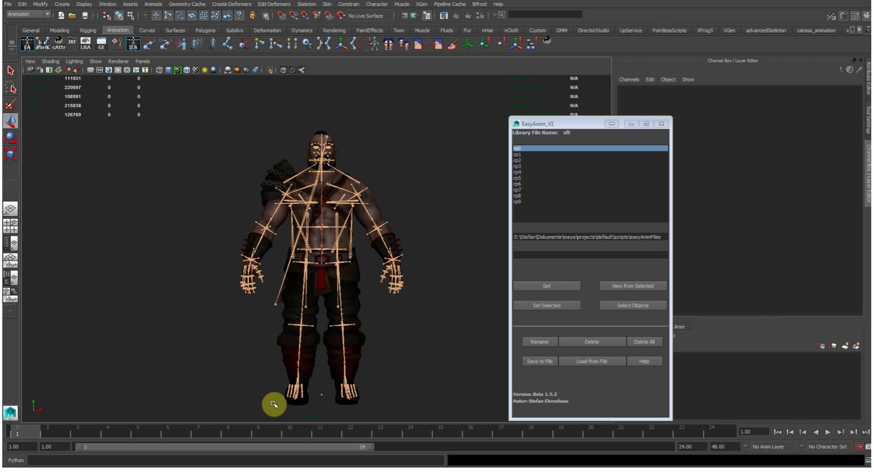
{"action": "left_click", "coordinate": [320, 394]}
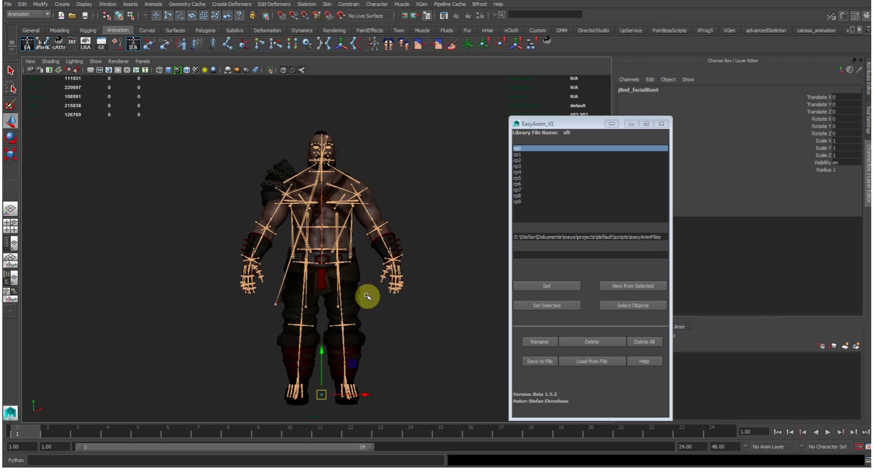